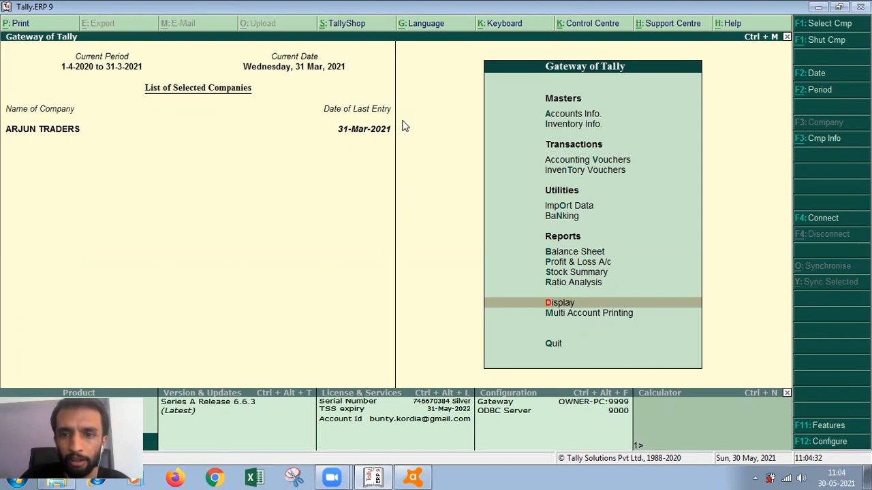
Step: Open the Sales Register from the account books reports
key("Up")
key("Down")
key("Down")
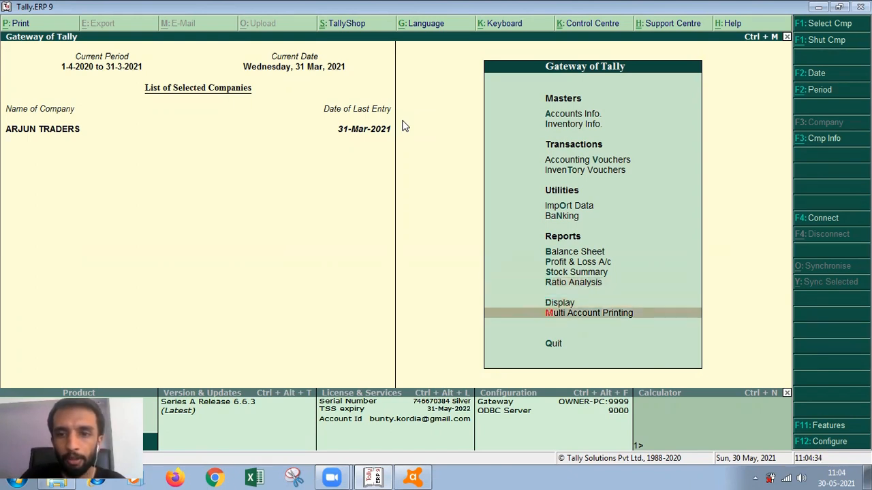
key("Up")
key("Return")
key("Down")
key("Down")
key("Down")
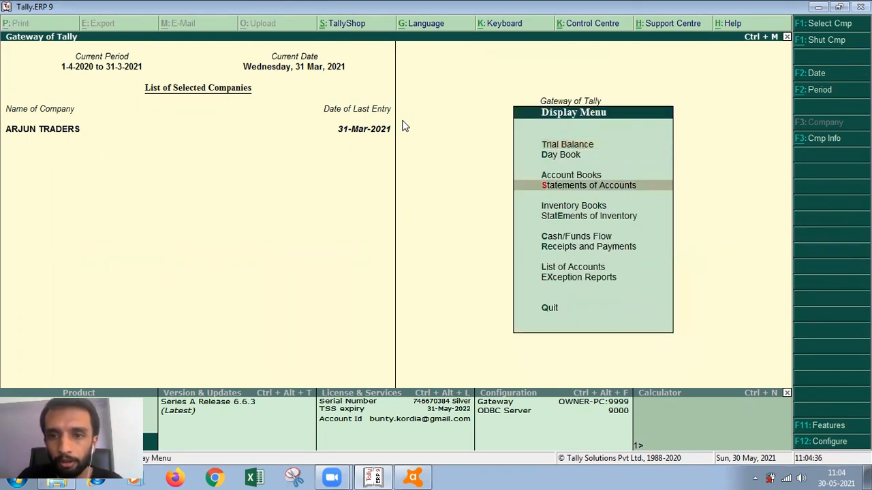
key("Up")
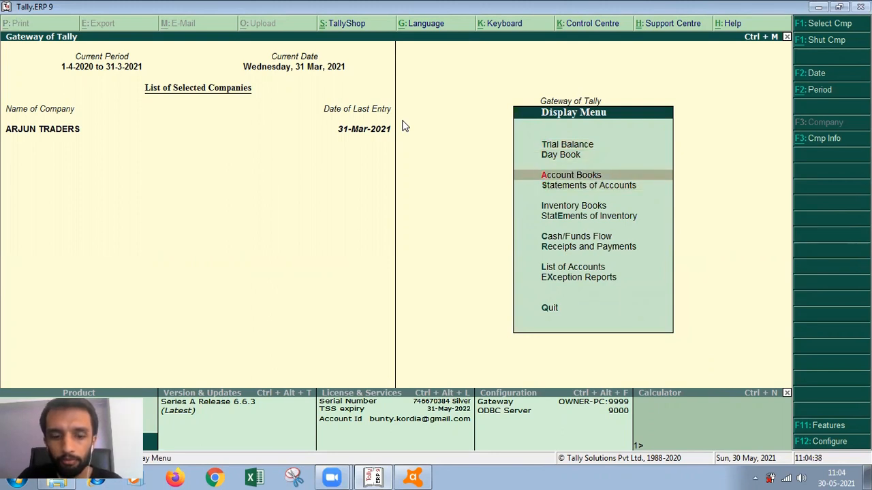
key("Return")
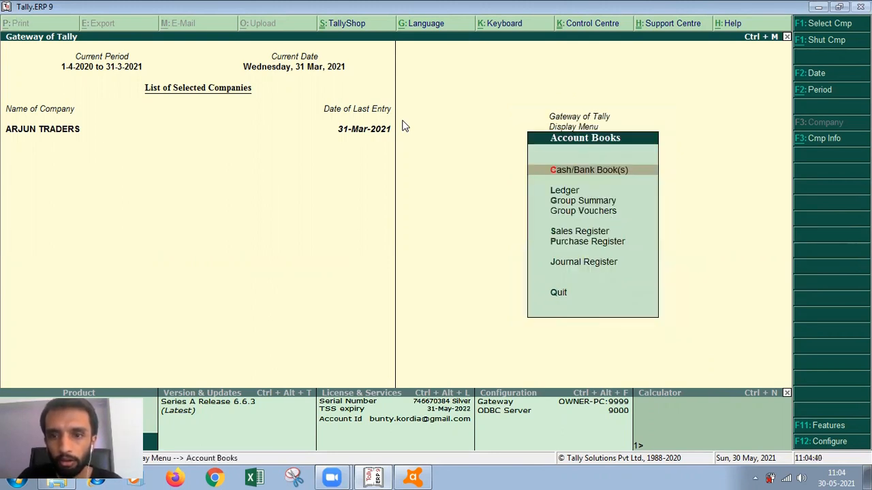
key("Down")
key("Down")
key("Down")
key("Down")
key("Return")
Step: Open April's sales voucher list and extend its period to the full year, 1-Apr-2020 to 31-Mar-2021
key("Up")
key("Up")
key("Up")
key("Up")
key("Up")
key("Up")
key("Up")
key("Up")
key("Up")
key("Up")
key("Up")
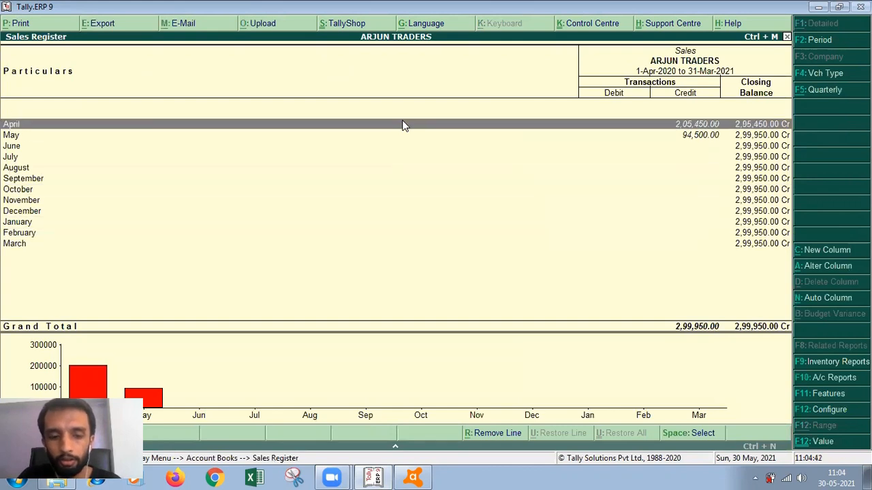
key("Return")
key("F2")
key("BackSpace")
key("Return")
key("BackSpace")
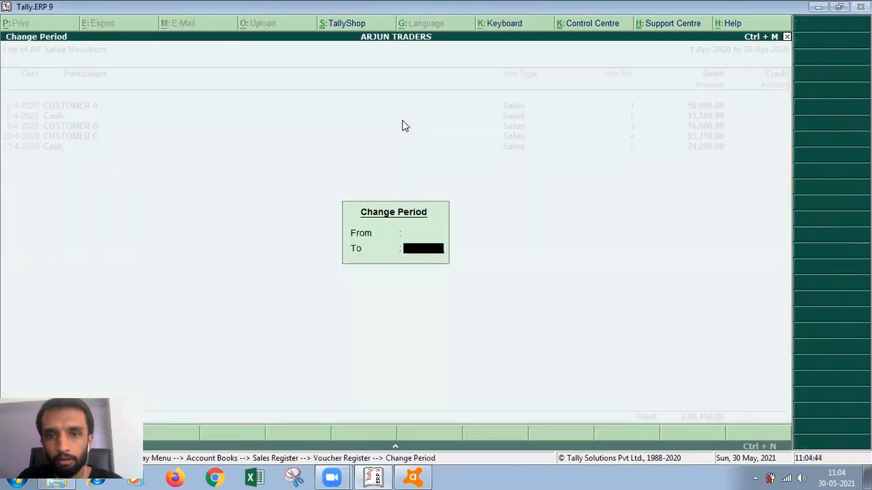
key("Return")
Step: Look through the sales vouchers, opening and closing CUSTOMER A's voucher No. 1 and the Cash voucher No. 2
key("Down")
key("Down")
key("Down")
key("Down")
key("Up")
key("Up")
key("Up")
key("Up")
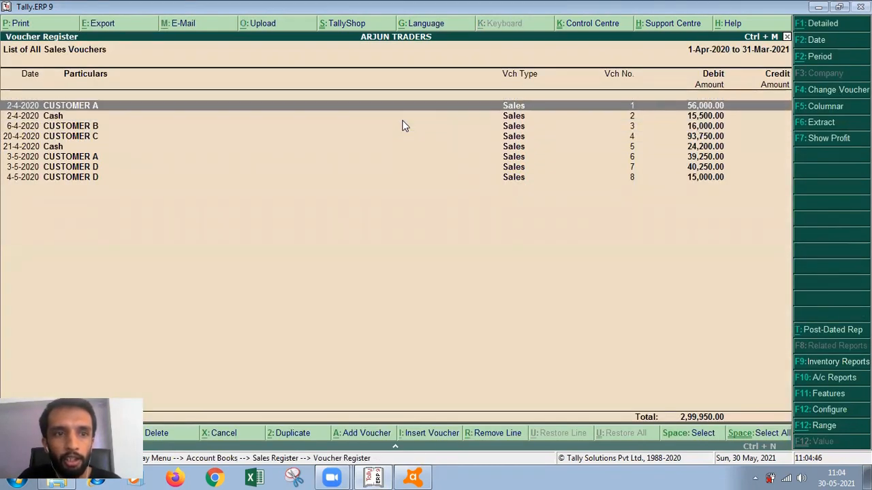
key("Return")
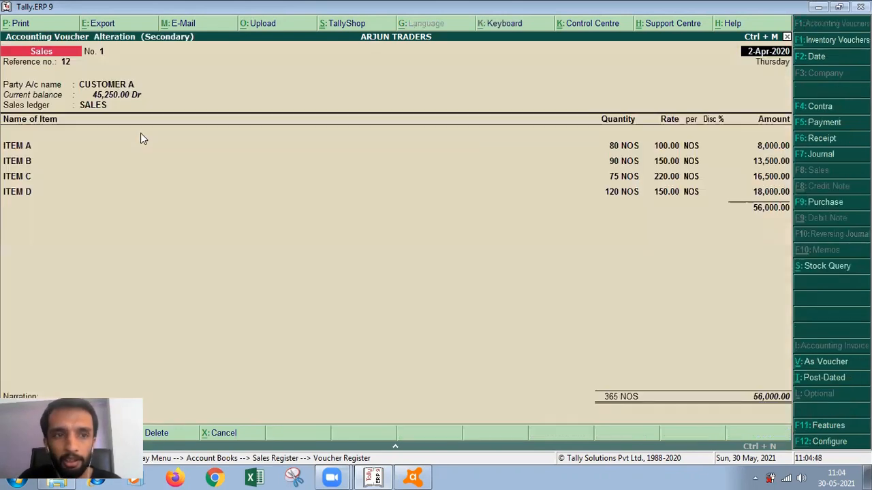
key("Escape")
key("Down")
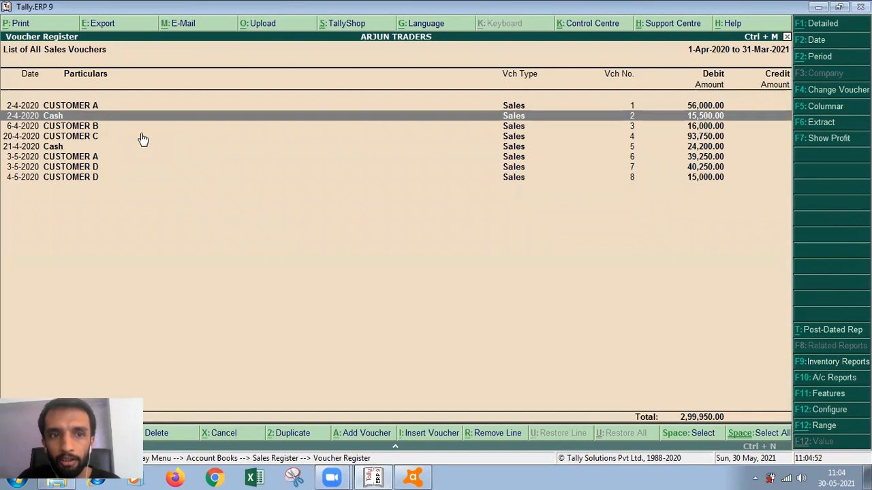
key("Return")
key("Escape")
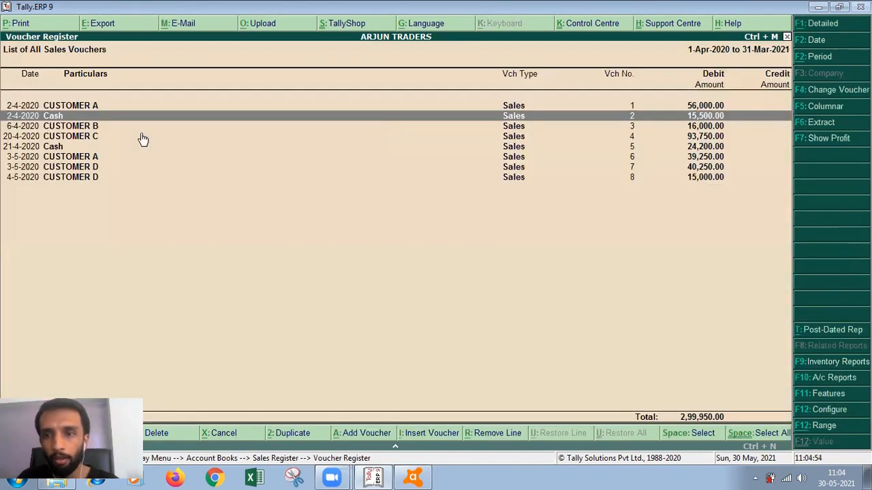
Step: Browse the customer and cash entries in the voucher list and reopen CUSTOMER A's sales voucher No. 1
key("Down")
key("Down")
key("Down")
key("Up")
key("Up")
key("Up")
key("Up")
key("Down")
key("Down")
key("Down")
key("Up")
key("Up")
key("Up")
key("Return")
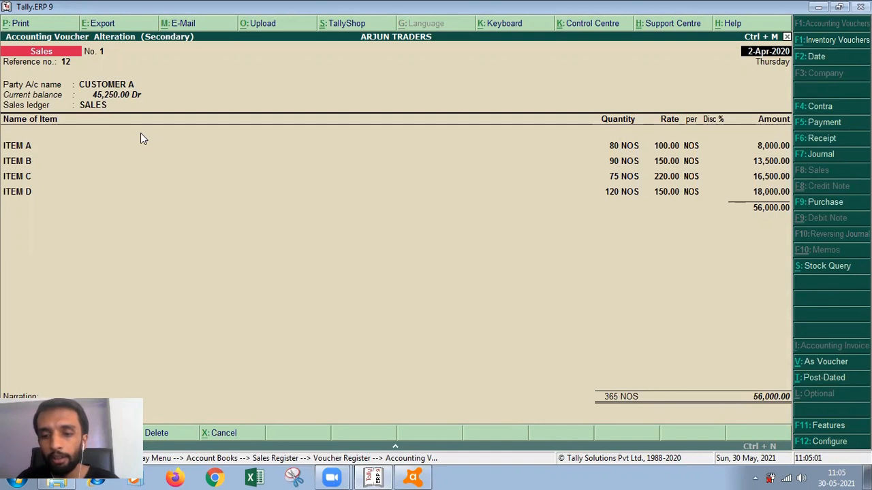
Step: Close the voucher and all reports to return to the Gateway of Tally, without quitting the program
key("Escape")
key("Escape")
key("Escape")
key("Escape")
key("Escape")
key("Escape")
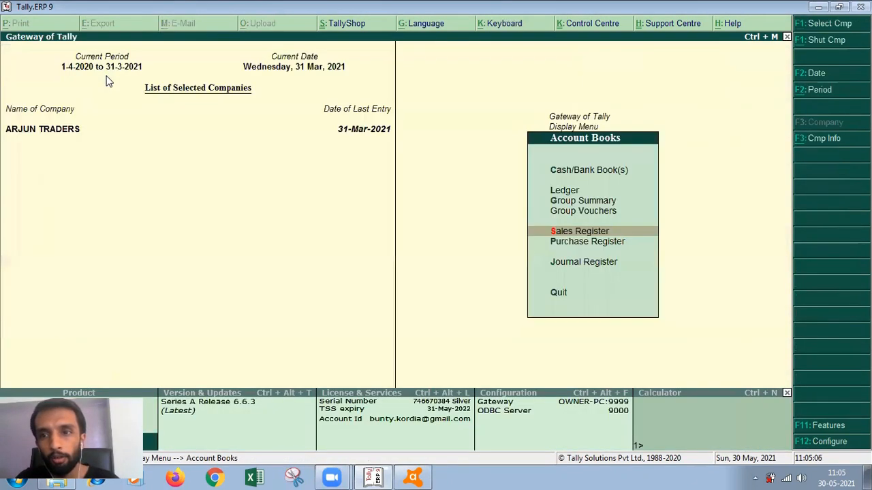
key("n")
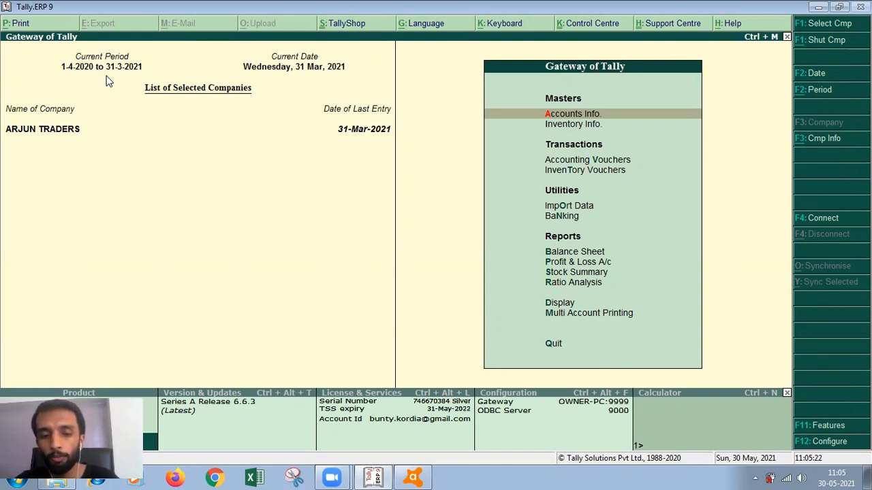
Step: Open the Sales Register again from the account books reports
key("d")
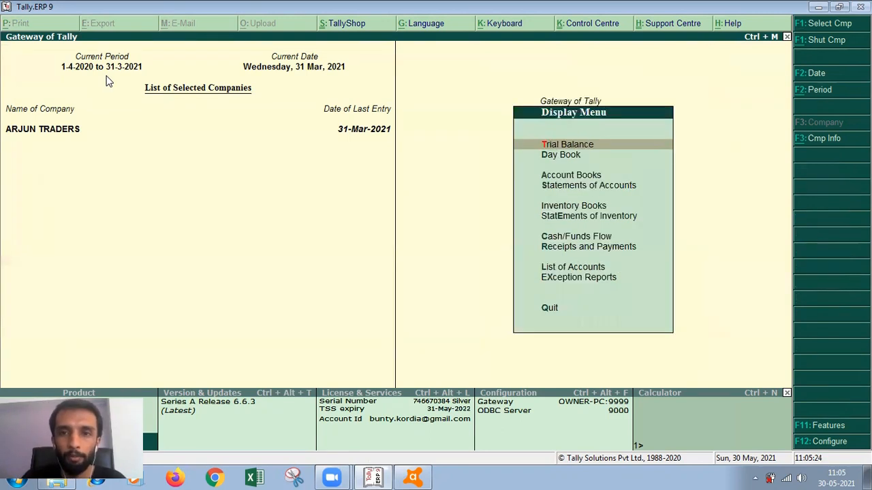
key("Down")
key("Down")
key("Return")
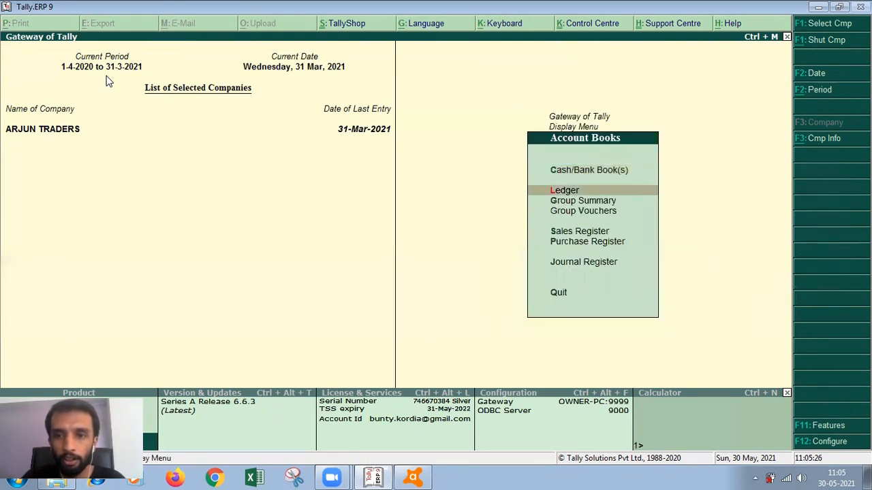
key("Up")
key("Down")
key("Down")
key("Down")
key("Down")
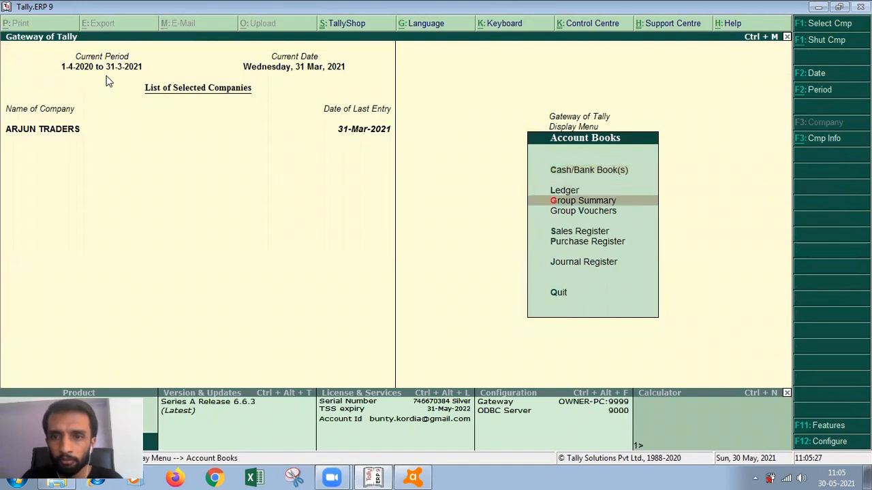
key("Return")
Step: Open a month's sales voucher list and set its period to 1-Apr-2020 to 31-Mar-2021
key("Up")
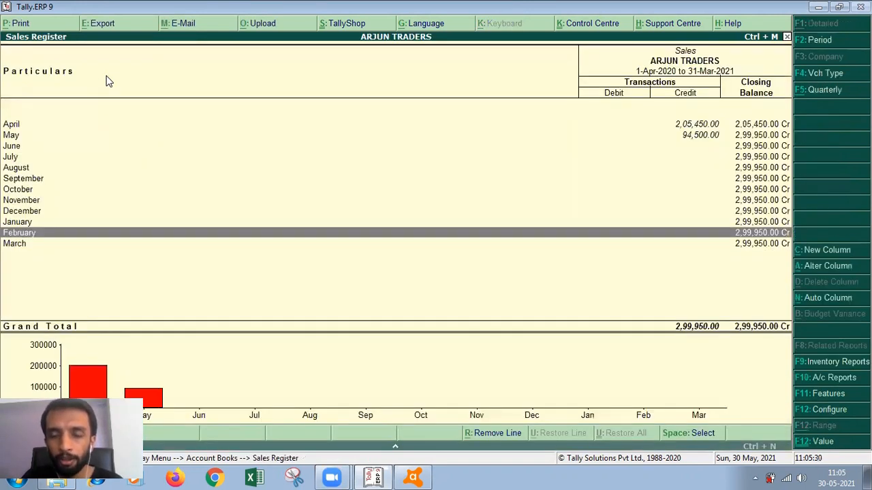
key("Return")
key("F2")
key("Return")
key("Return")
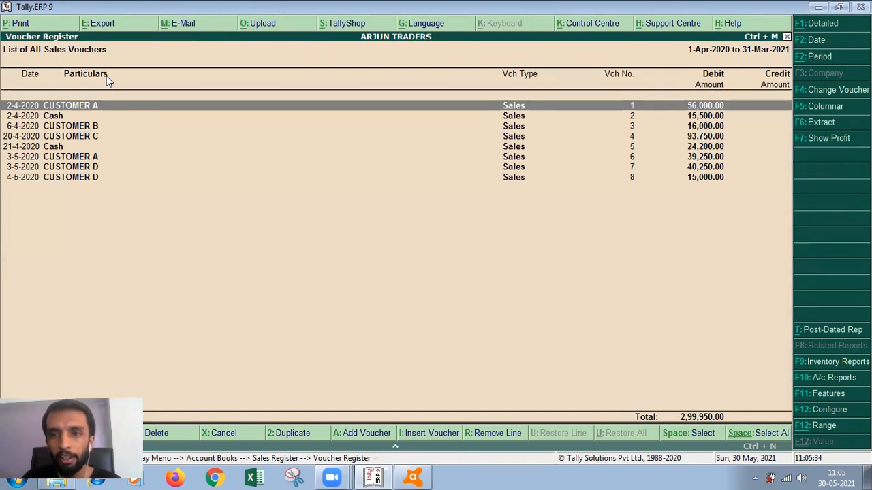
Step: Open CUSTOMER A's sales voucher No. 1, examine its invoice in a zoomed print preview, and close the voucher
key("Return")
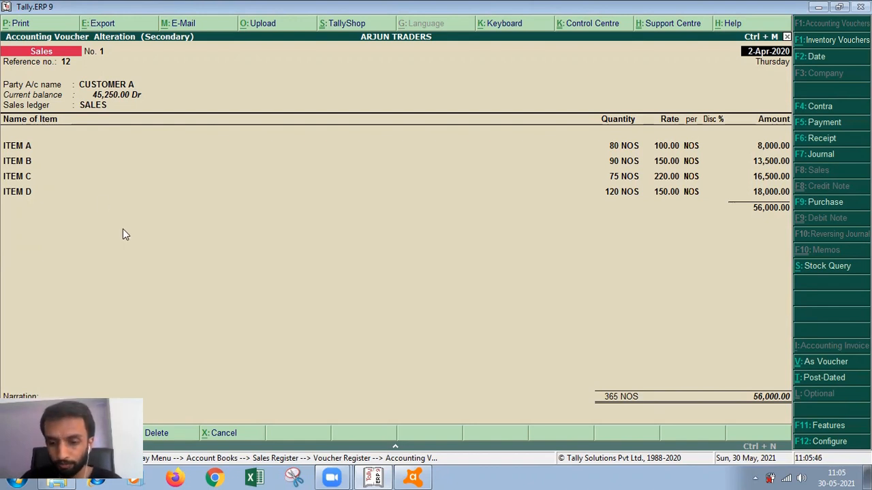
key("alt+p")
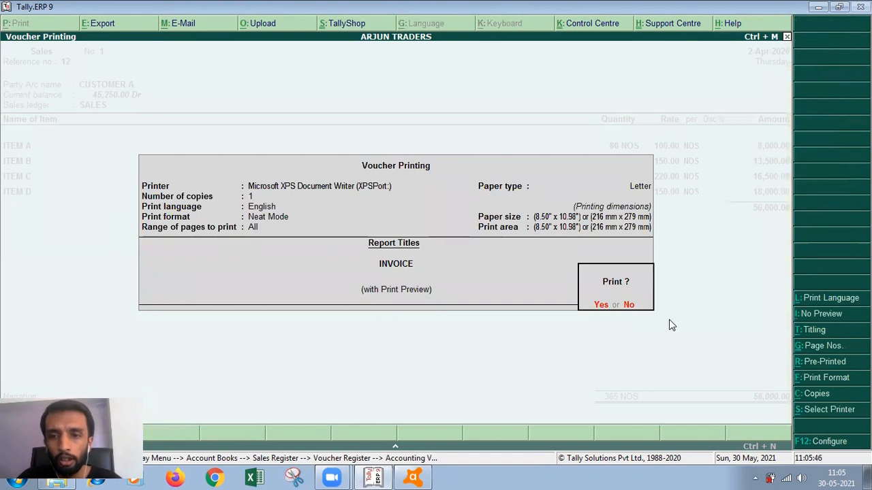
left_click(597, 306)
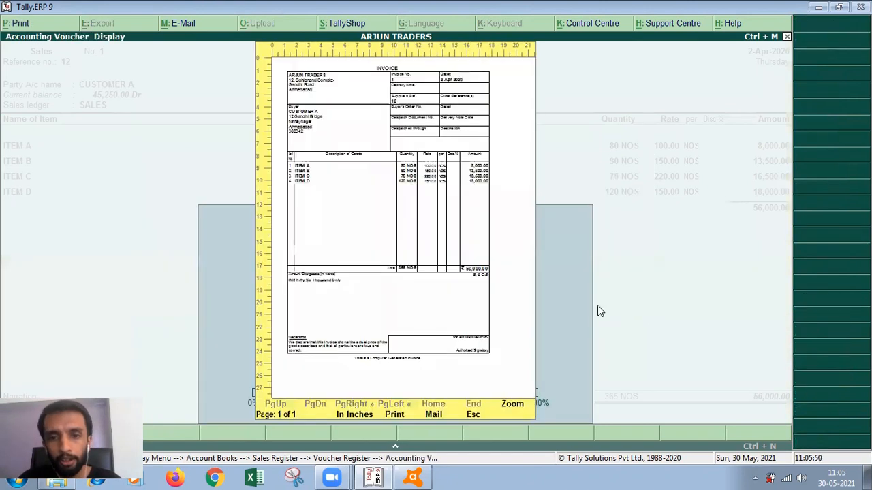
left_click(512, 405)
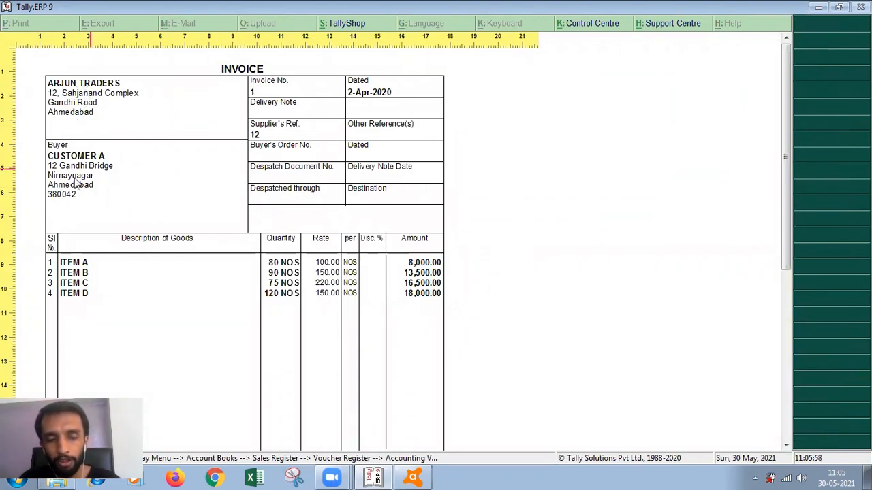
key("Escape")
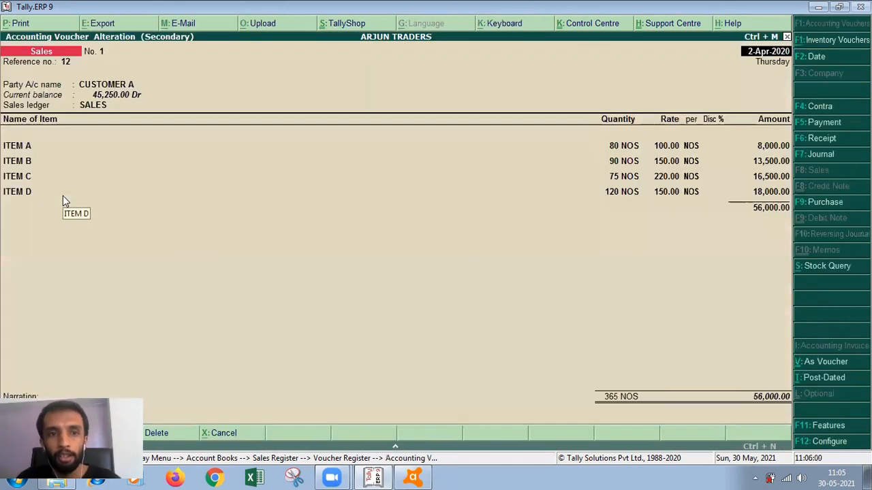
key("Escape")
key("Return")
Step: Open the Cash sales voucher No. 2 and examine the buyer details of its invoice in a zoomed print preview
key("Down")
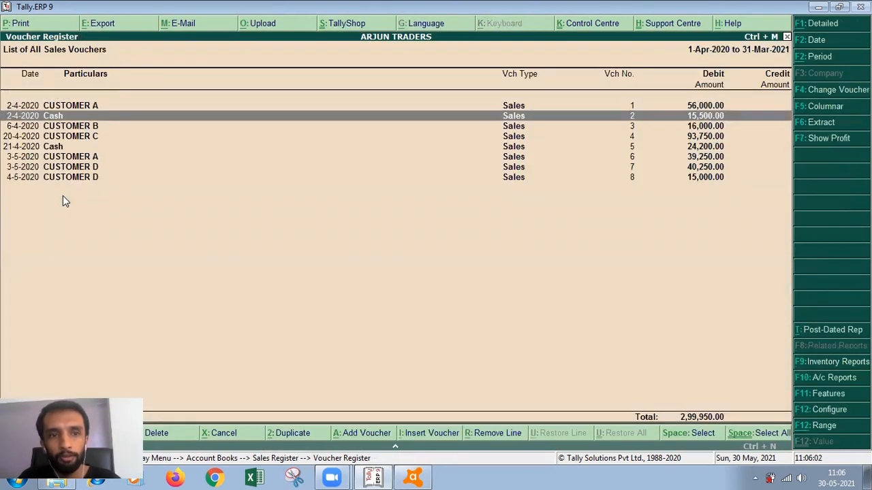
key("Up")
key("Down")
key("Return")
key("alt+p")
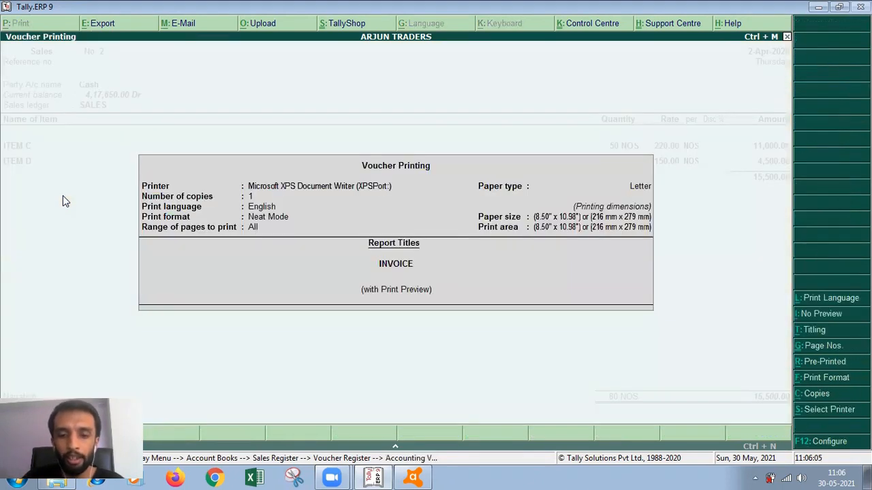
key("Return")
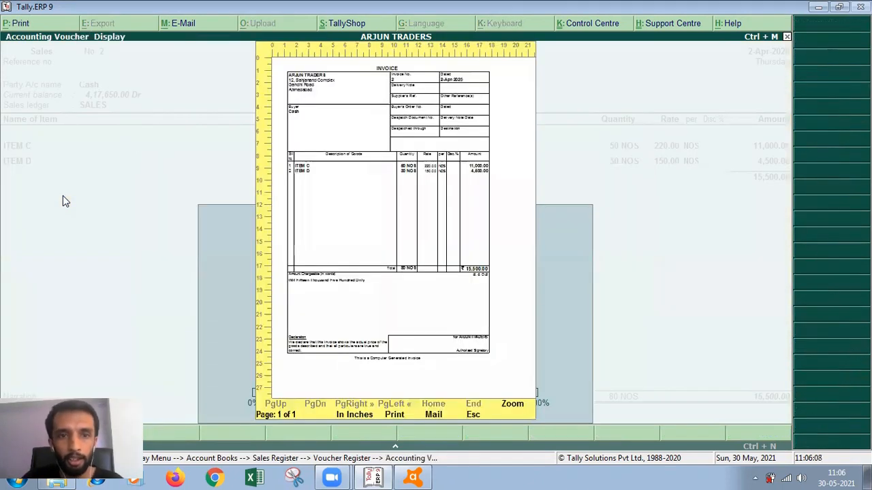
left_click(522, 407)
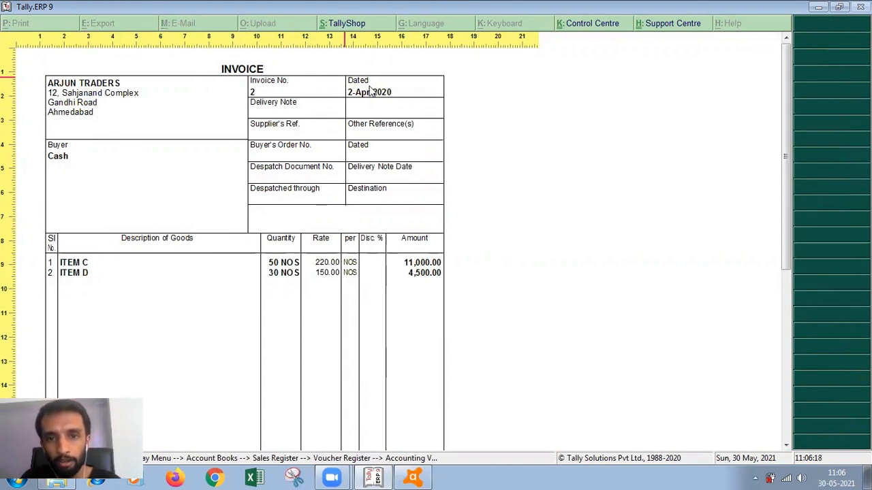
key("Escape")
key("Escape")
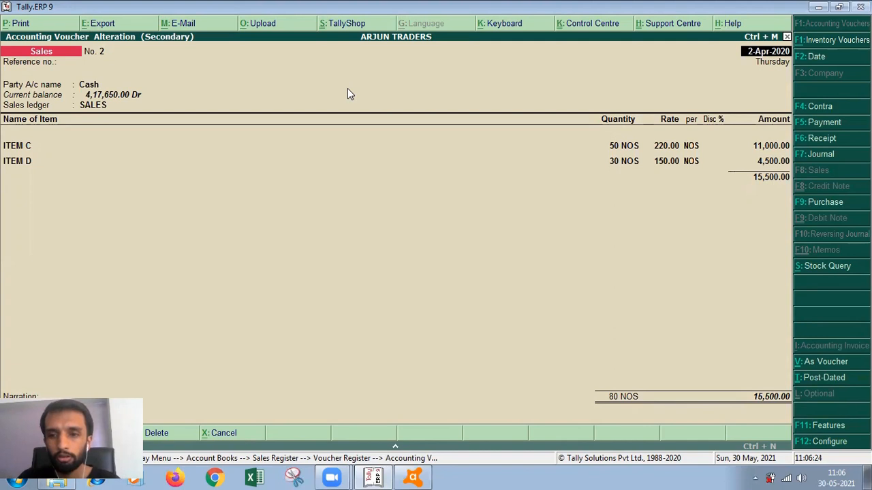
Step: Set Enable supplementary details to Yes in the sales invoice configuration of voucher No. 2 and accept the remaining options
key("Return")
key("Return")
key("Return")
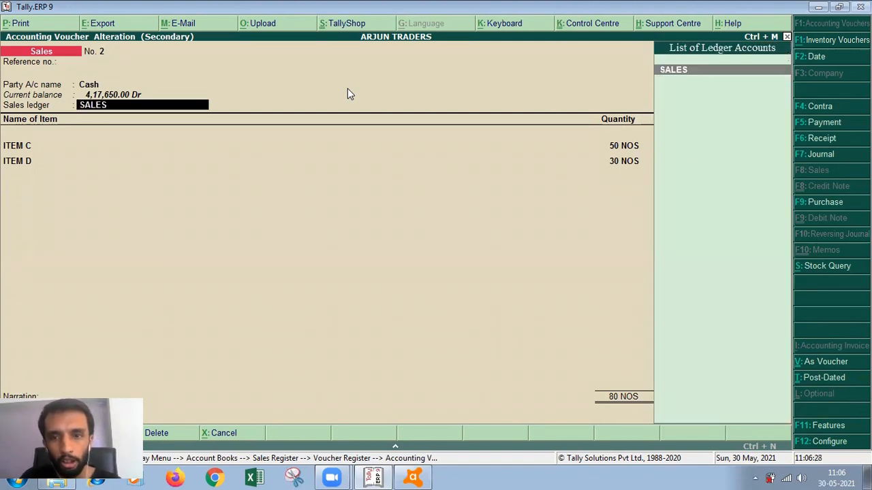
key("BackSpace")
key("BackSpace")
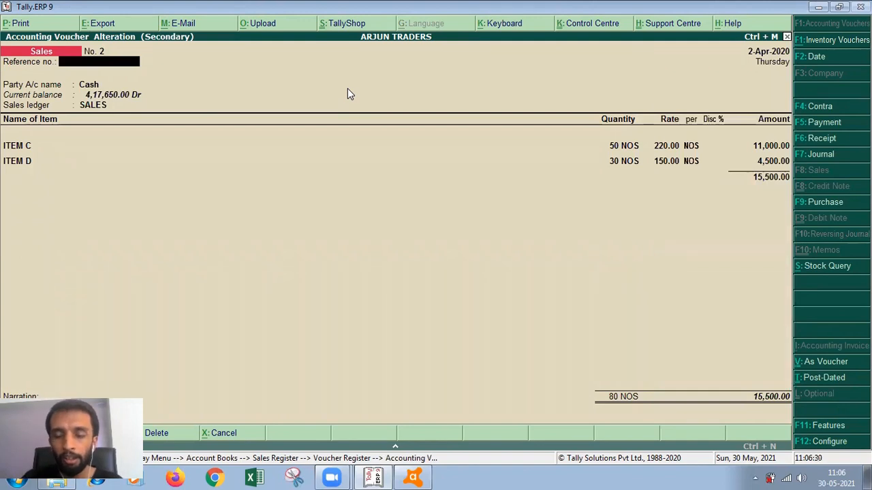
left_click(815, 443)
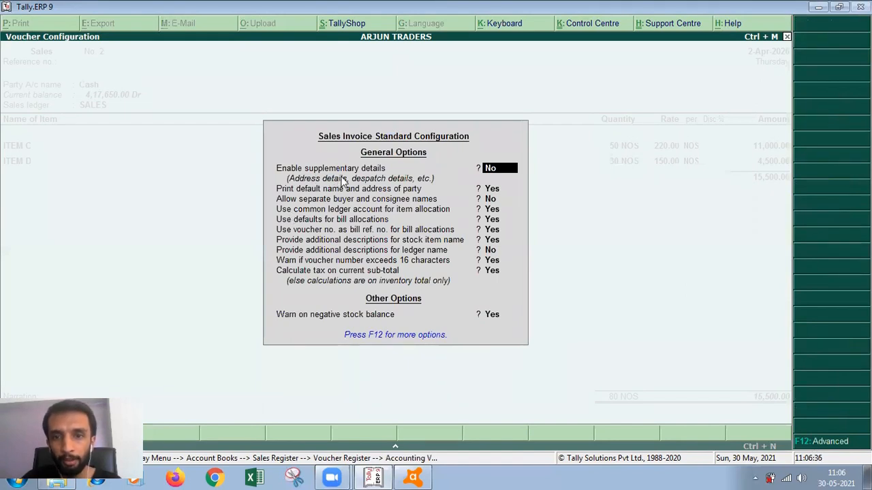
type("y")
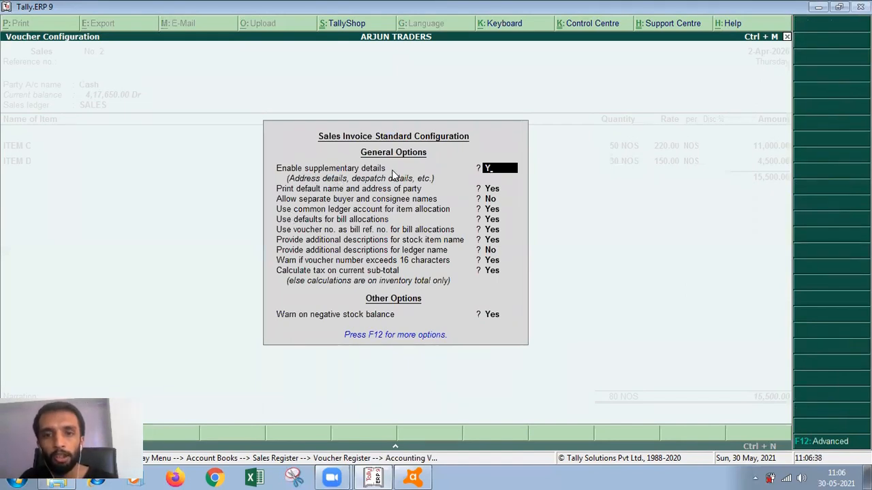
key("Return")
key("Return")
key("Return")
key("Return")
key("Return")
key("Return")
key("Return")
key("Return")
key("Return")
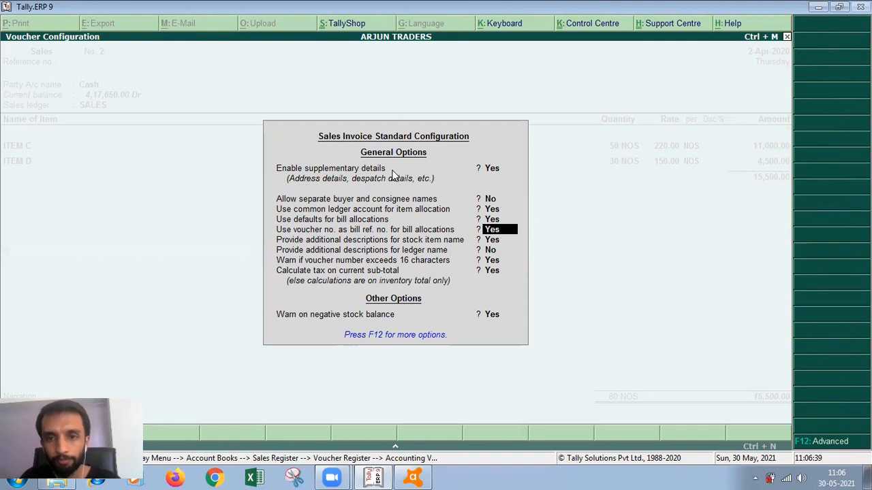
key("Return")
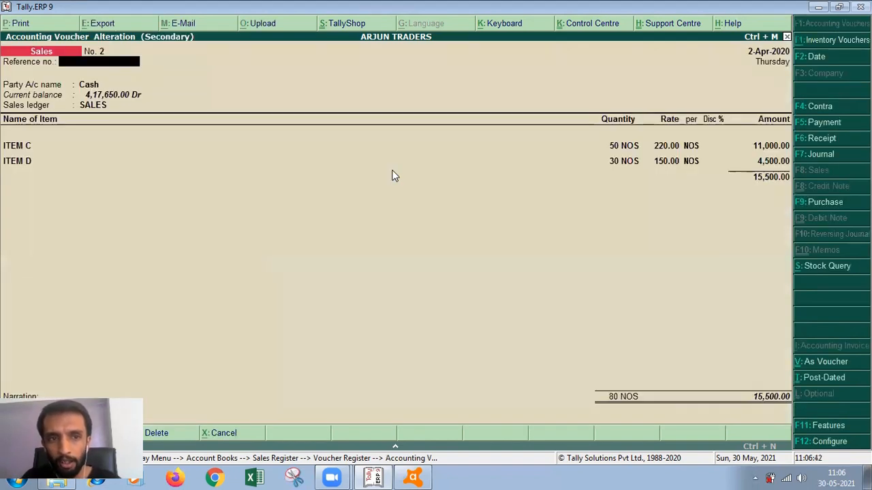
Step: Open the party details of the Cash account in voucher No. 2 and enter delivery note number 1234 dated 2-Apr-2020
key("Return")
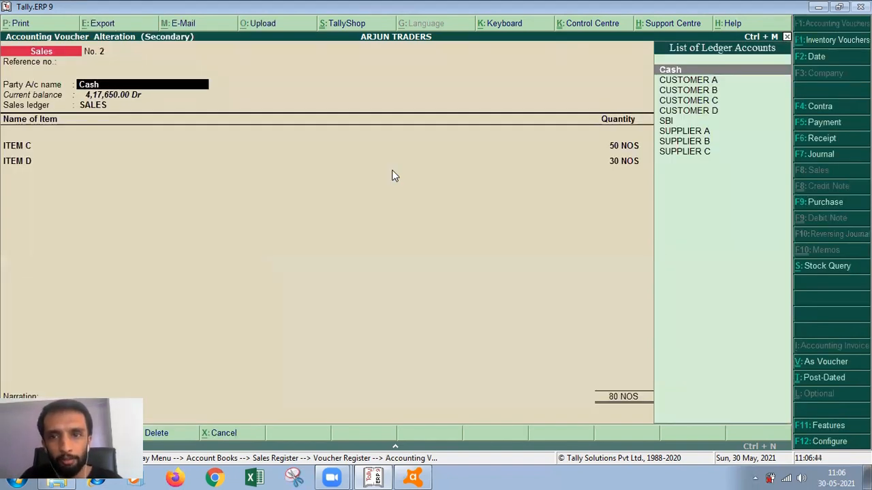
key("Return")
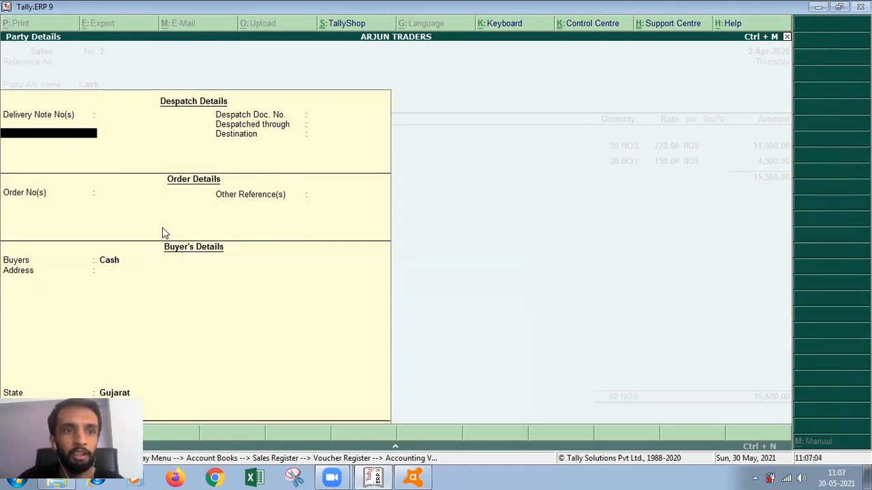
key("Escape")
key("Return")
type("1234")
key("Return")
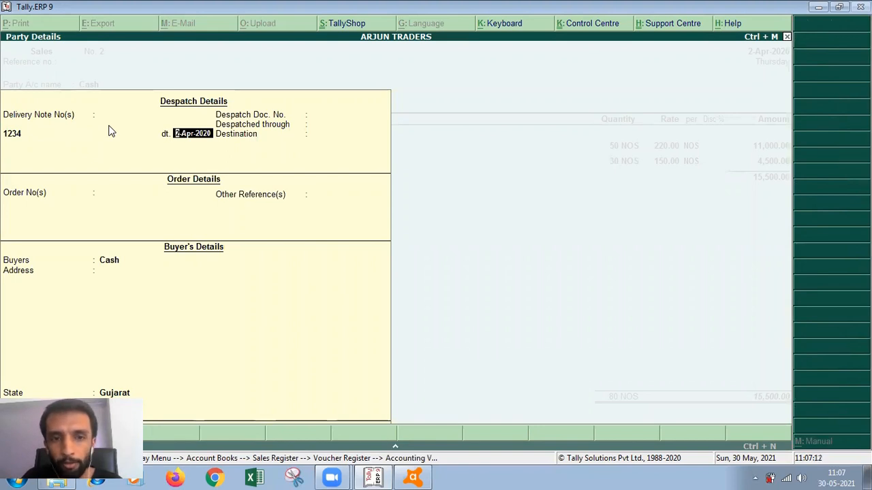
key("Return")
key("Return")
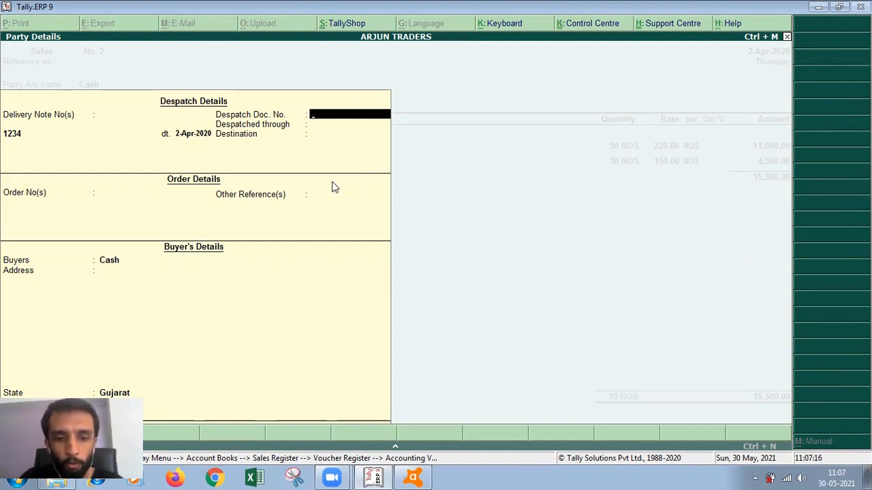
Step: Fill in the despatch details with document number 3456, despatched through TRANSPORT A, and destination MUMBAI
type("3456")
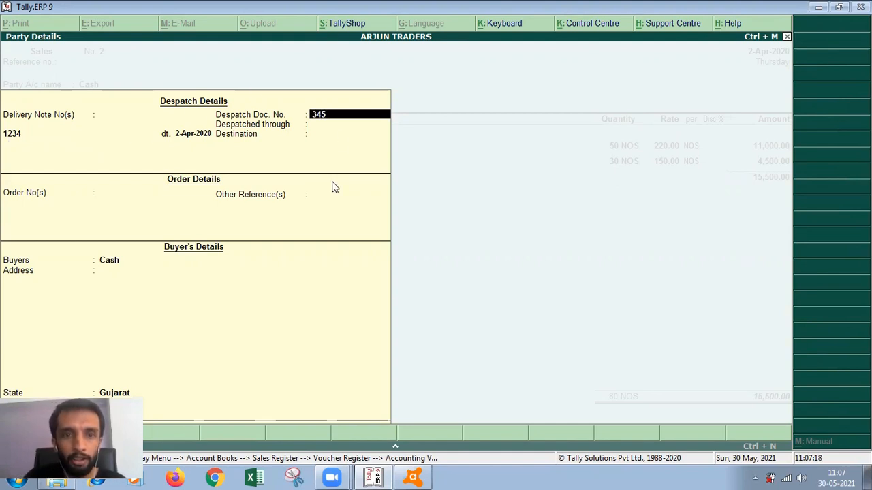
key("Return")
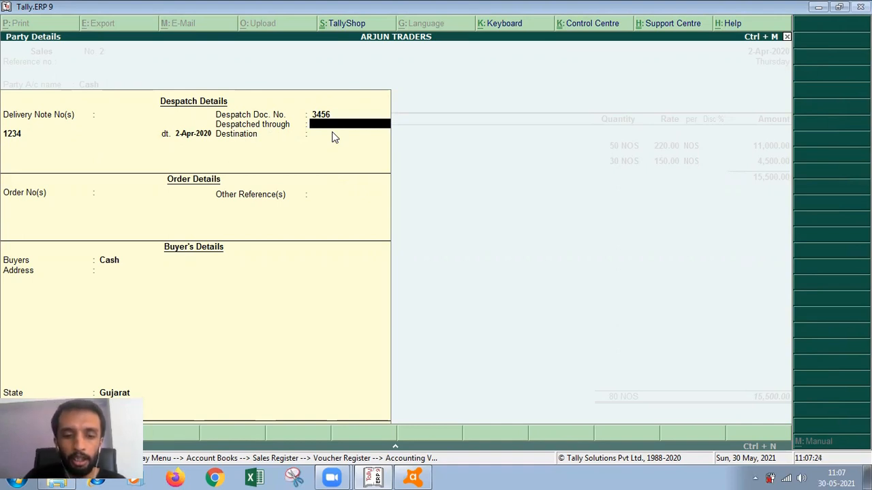
type("TRANSP")
type("O")
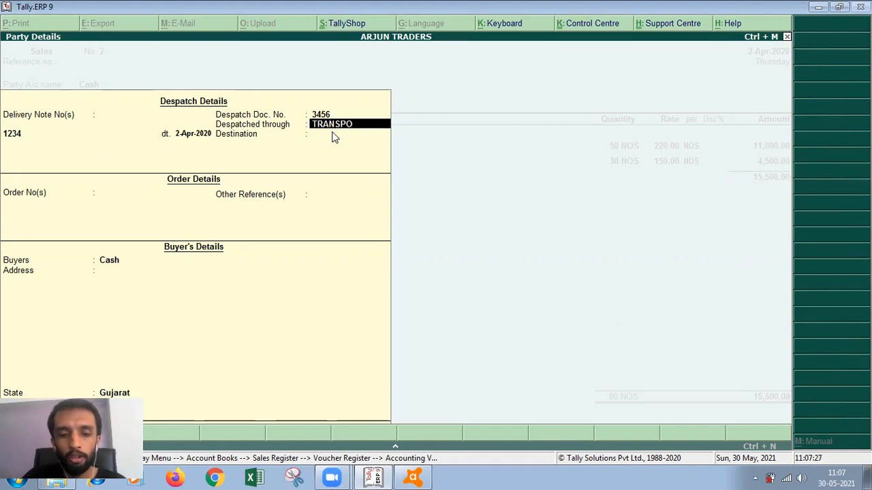
type("RT A")
key("Return")
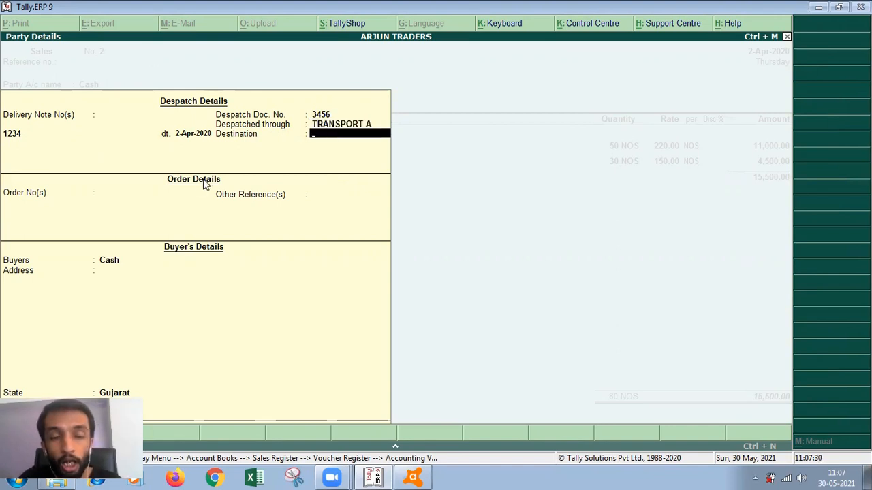
type("MUMBAI")
key("Return")
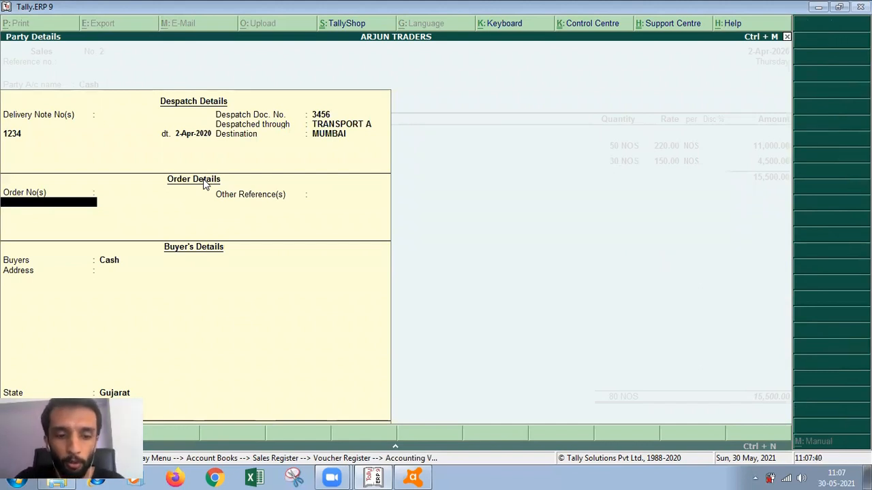
Step: Enter the order number dated 2-Apr-2020 and leave the other references blank
type("7689")
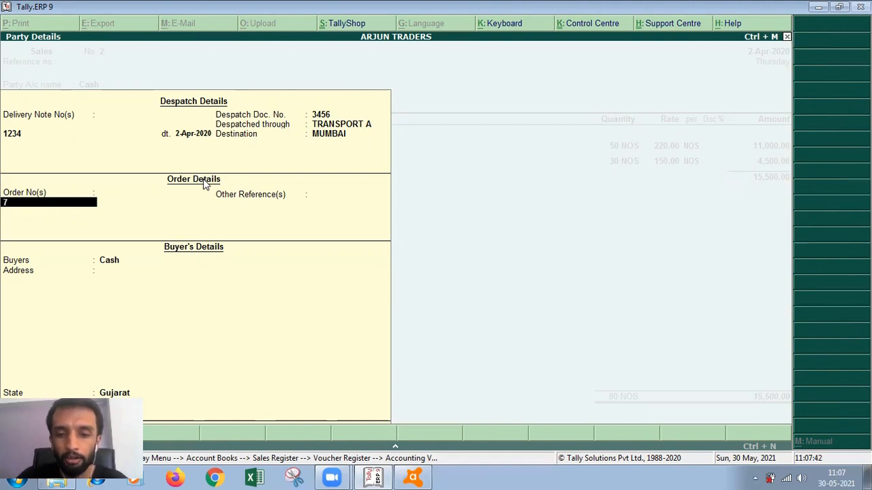
key("Return")
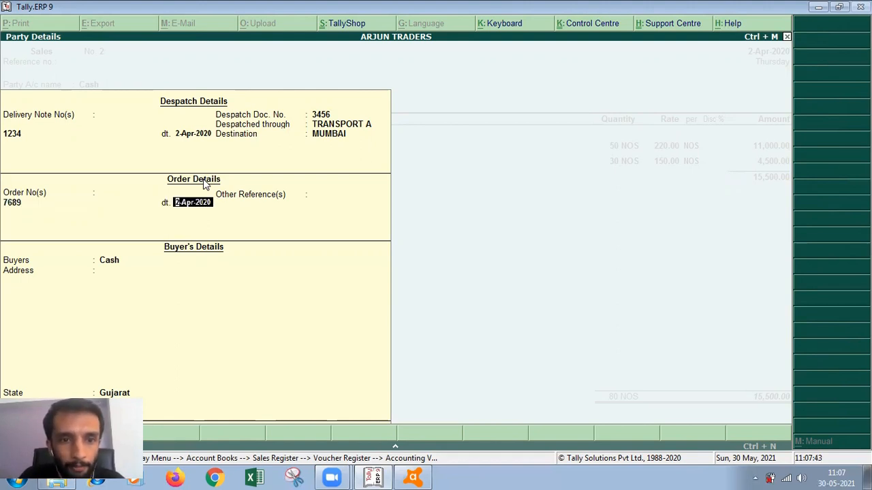
key("Return")
key("Return")
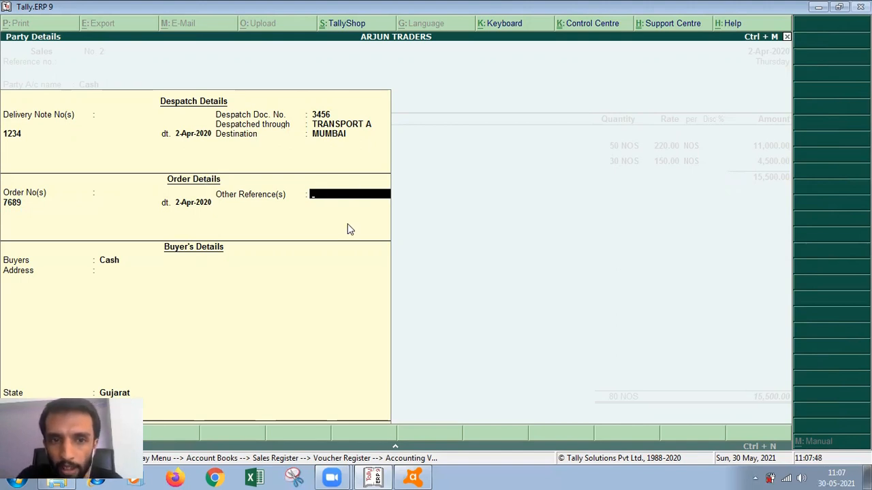
key("Return")
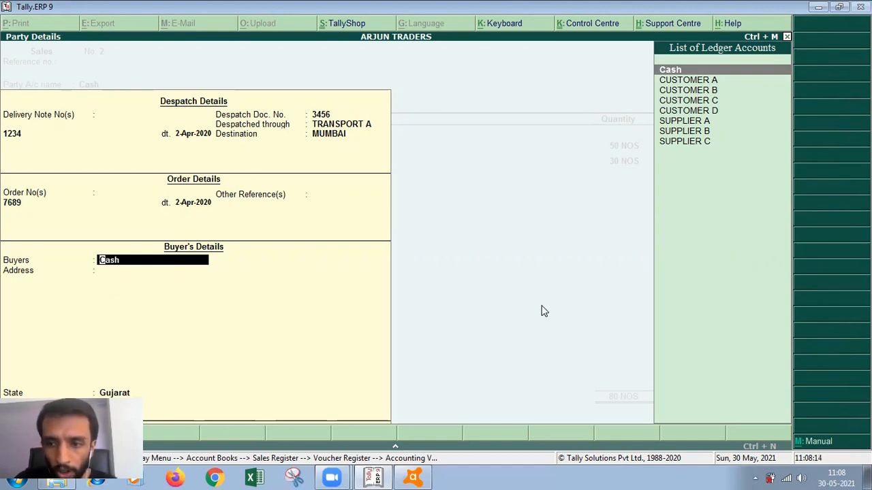
Step: Try manual entry for the buyer, return to the party list, and choose CUSTOMER A as the buyer
left_click(813, 442)
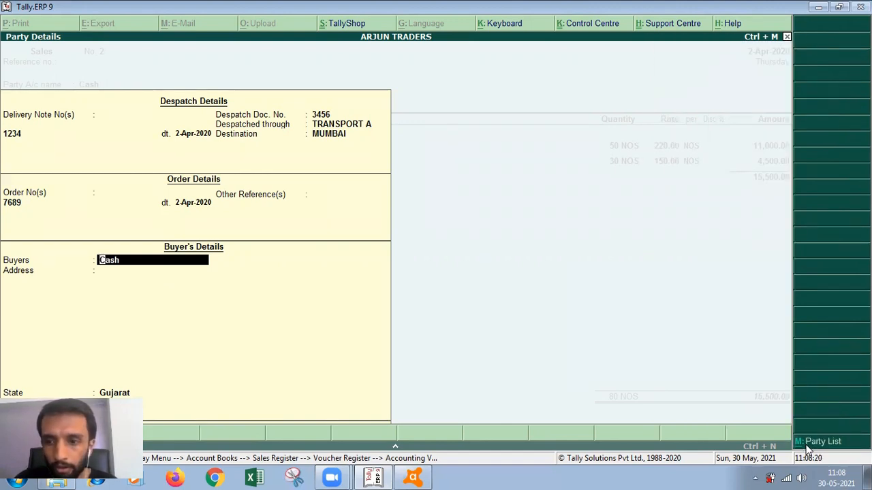
left_click(811, 444)
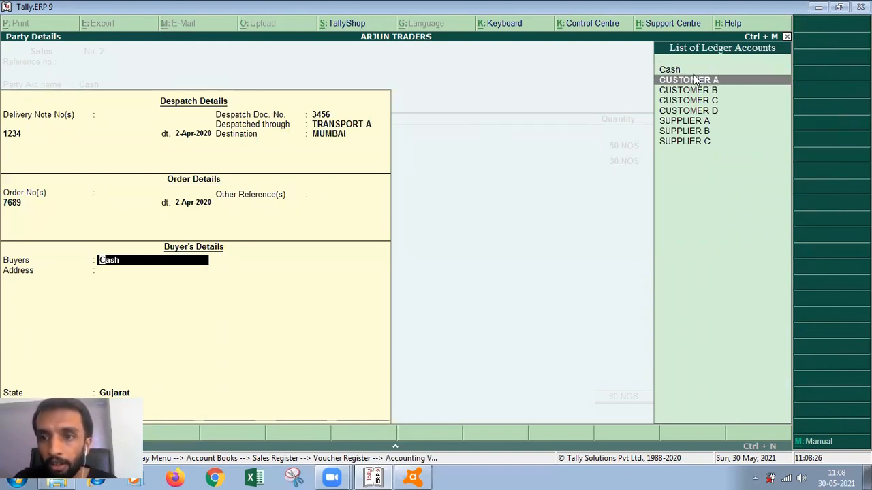
key("Down")
key("Down")
key("Down")
key("Down")
key("Down")
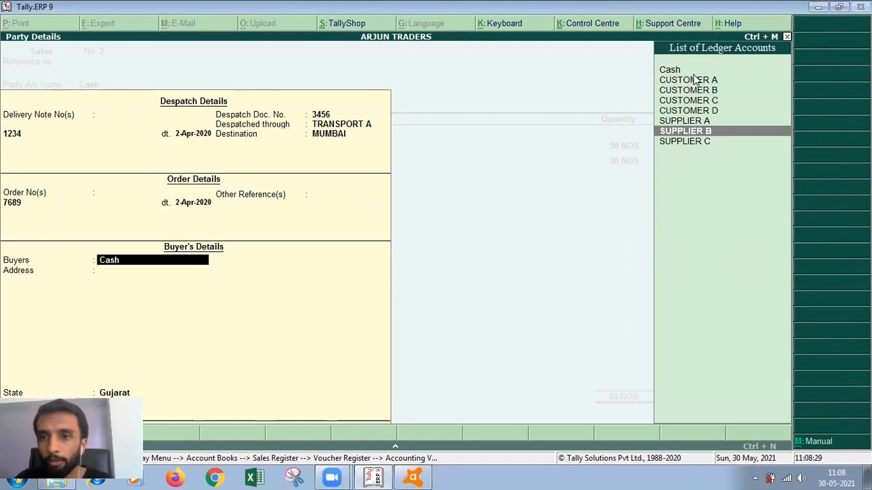
key("Up")
key("Up")
key("Up")
key("Up")
key("Up")
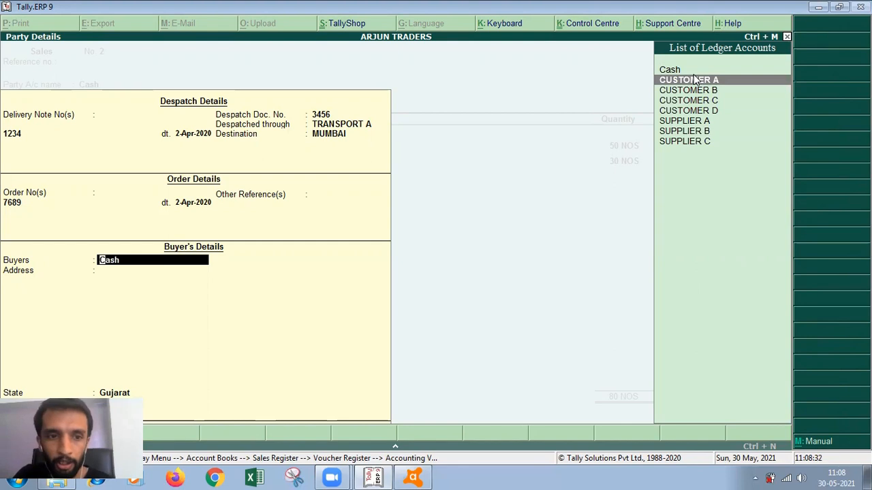
key("Return")
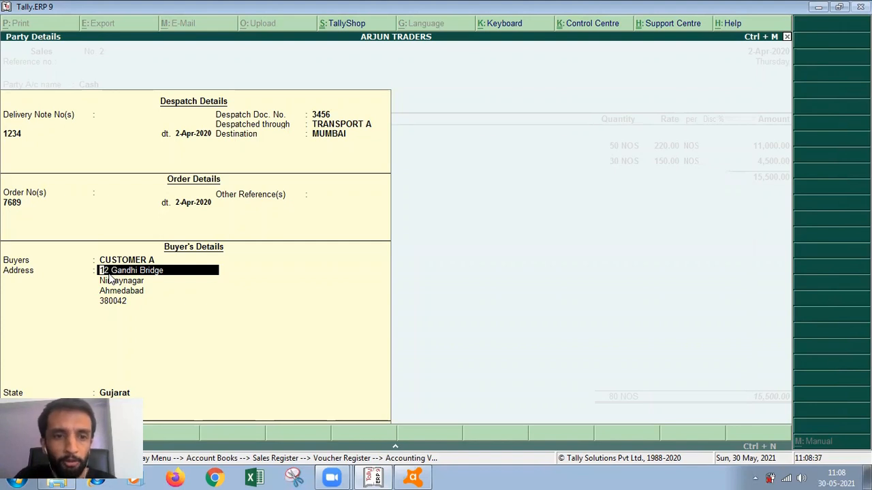
Step: Accept CUSTOMER A's address and the remaining buyer details, and continue to the voucher's item lines
key("Return")
key("Return")
key("Return")
key("Return")
key("Return")
key("Return")
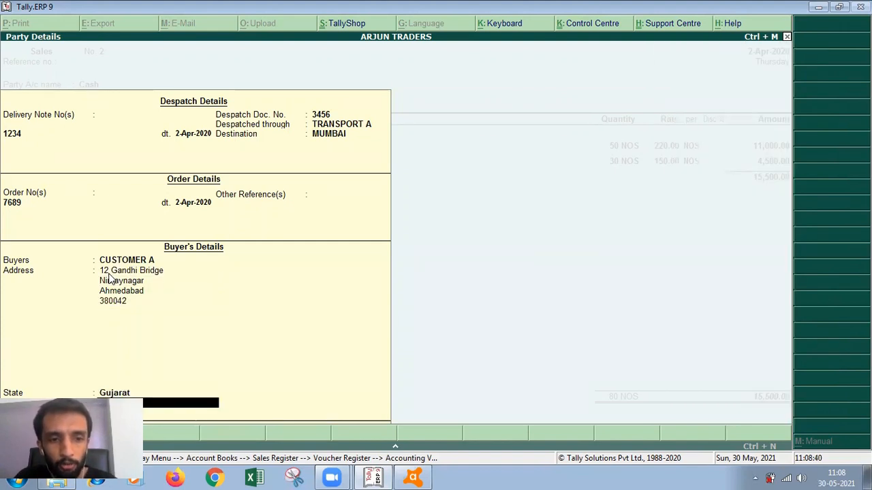
key("Return")
key("Return")
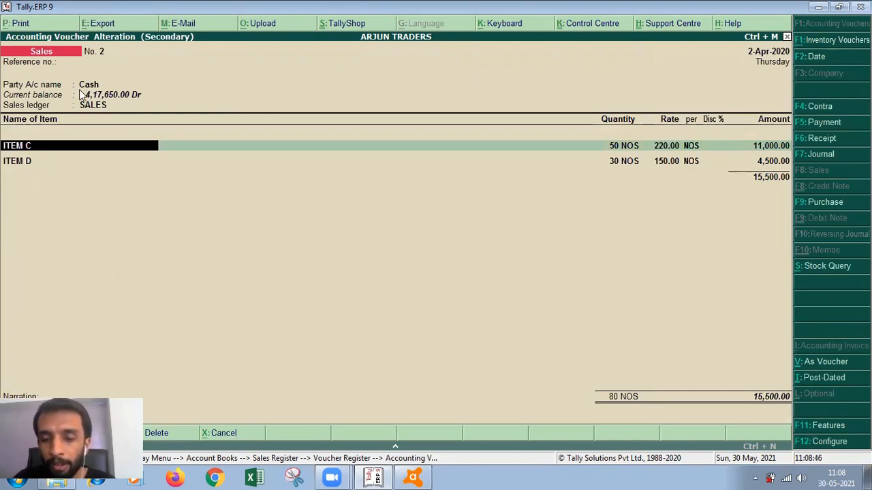
Step: Return to the Cash party account, review its despatch, order and buyer details, and accept them
key("BackSpace")
key("BackSpace")
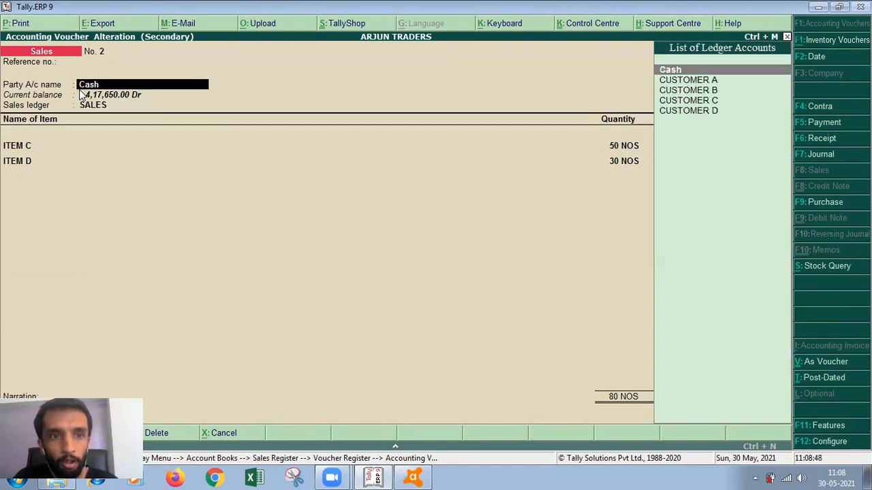
key("Return")
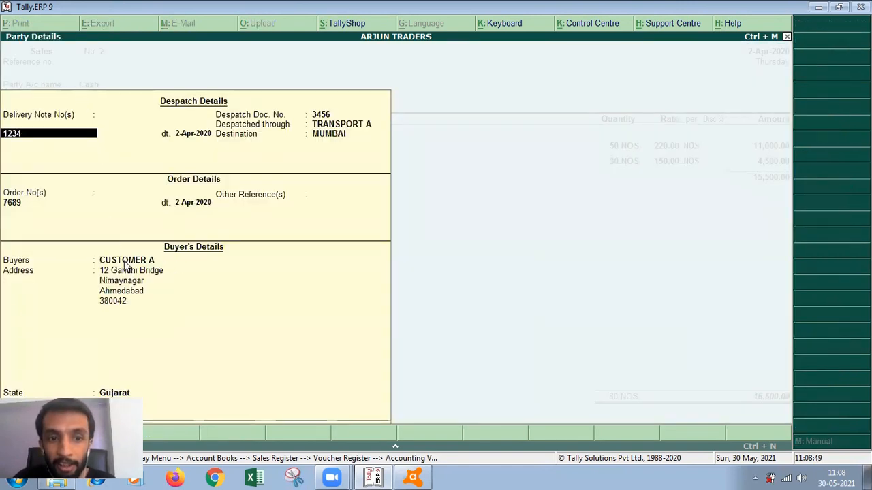
key("ctrl+a")
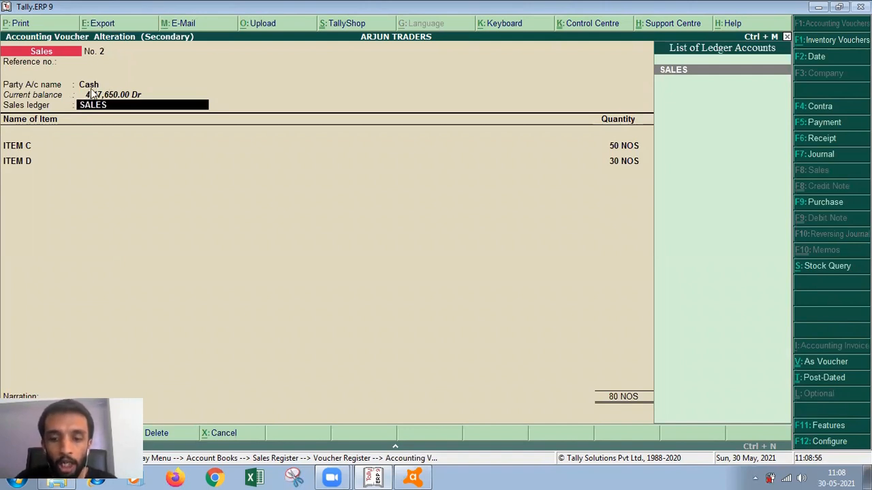
Step: Examine the buyer, order and despatch details of voucher No. 2's invoice in a zoomed print preview, and close the preview
key("alt+p")
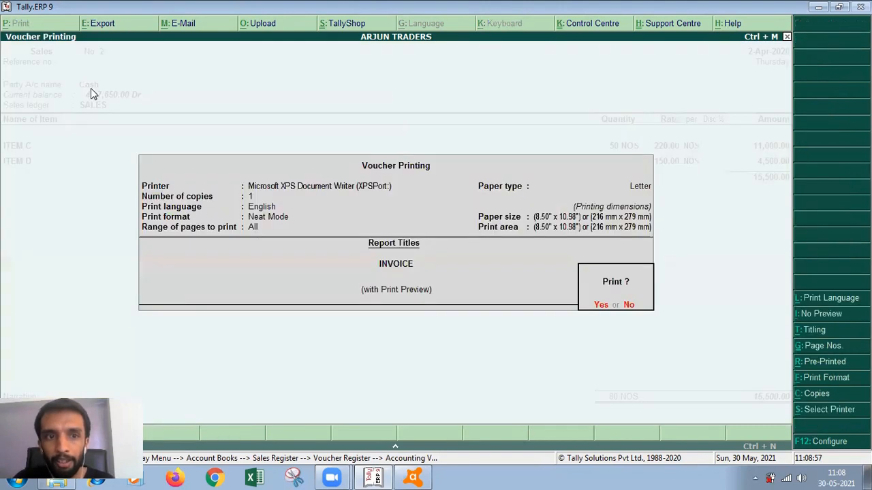
key("Return")
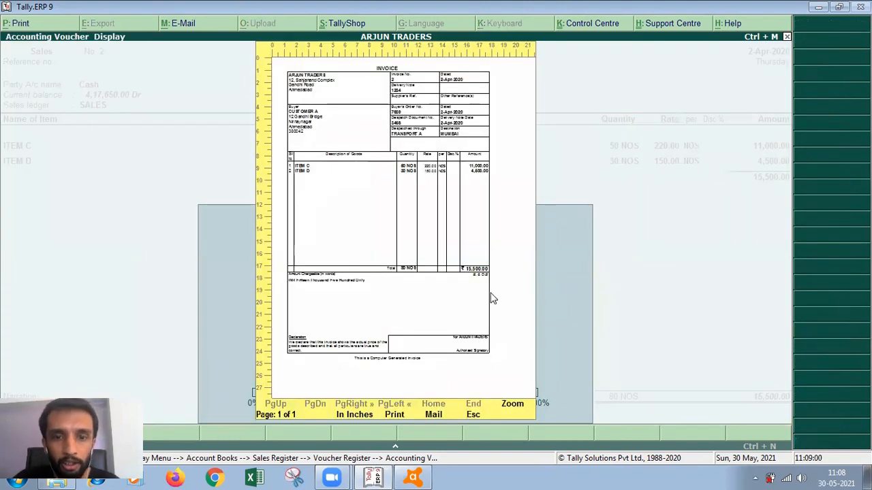
left_click(516, 405)
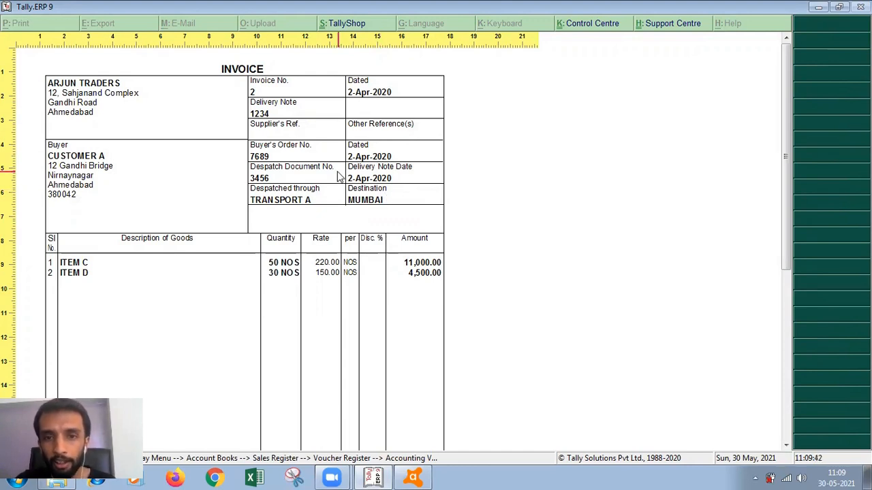
key("Escape")
key("Escape")
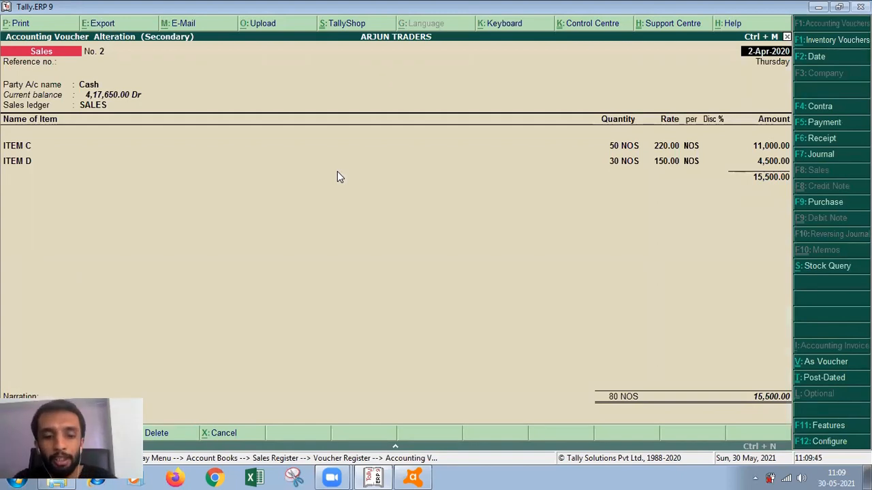
Step: Check the print language option for voucher No. 2, display its invoice with print preview, and close the preview
key("alt+p")
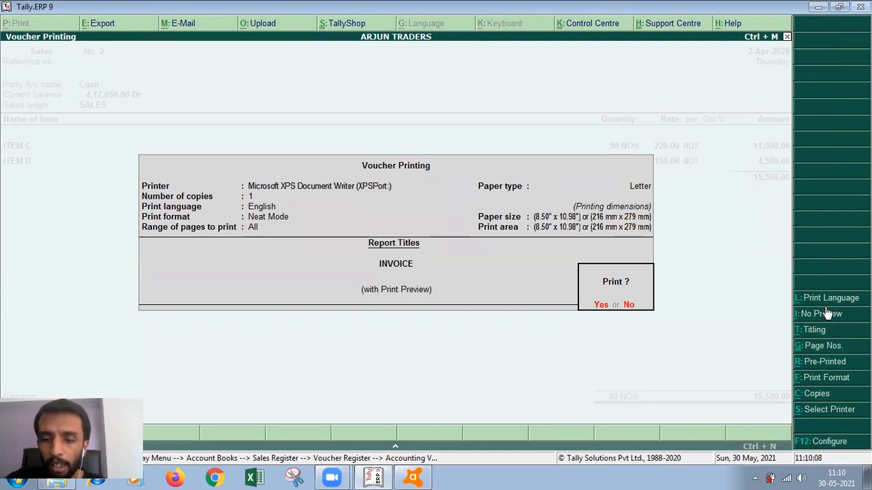
key("alt+l")
key("Return")
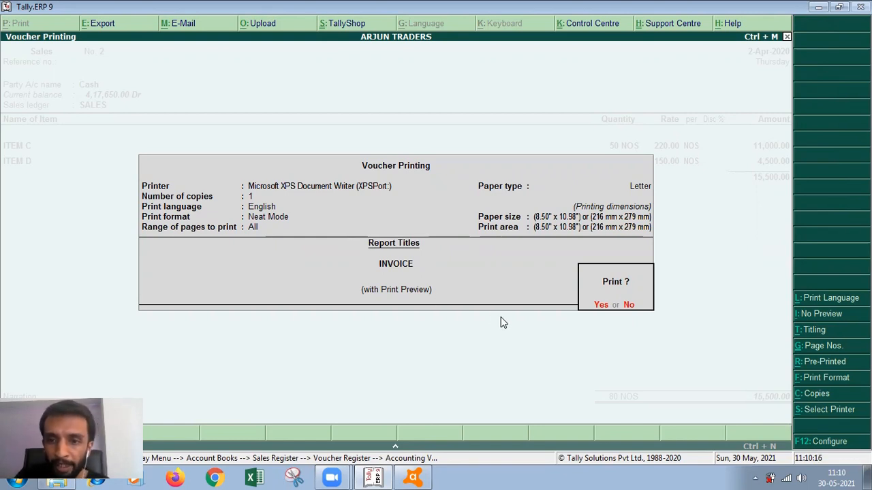
left_click(600, 307)
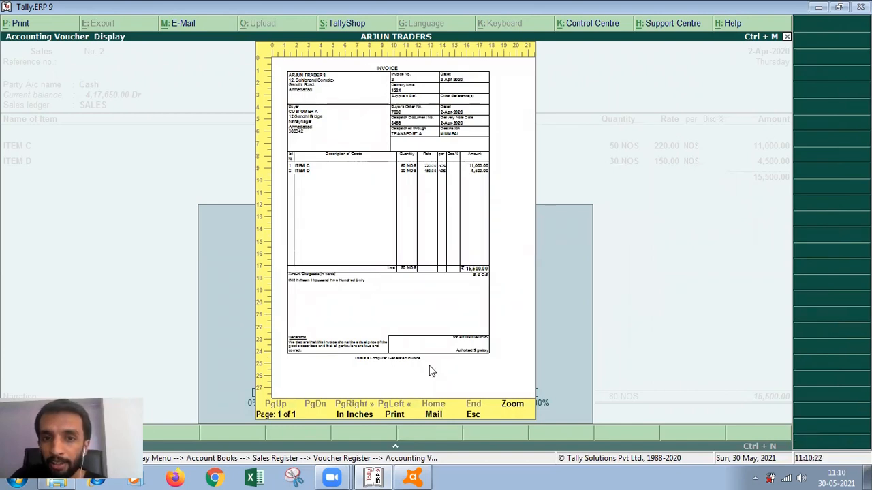
key("Escape")
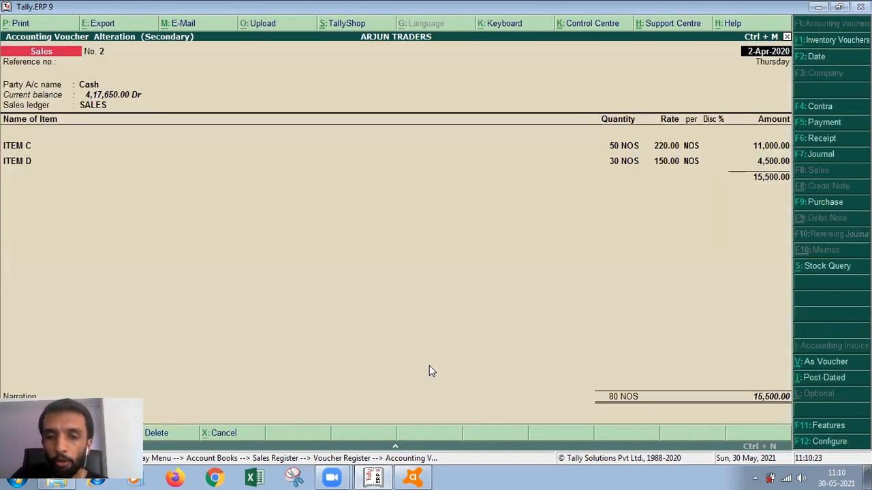
Step: Try printing the invoice directly without a preview, and cancel saving the XPS file
key("alt+p")
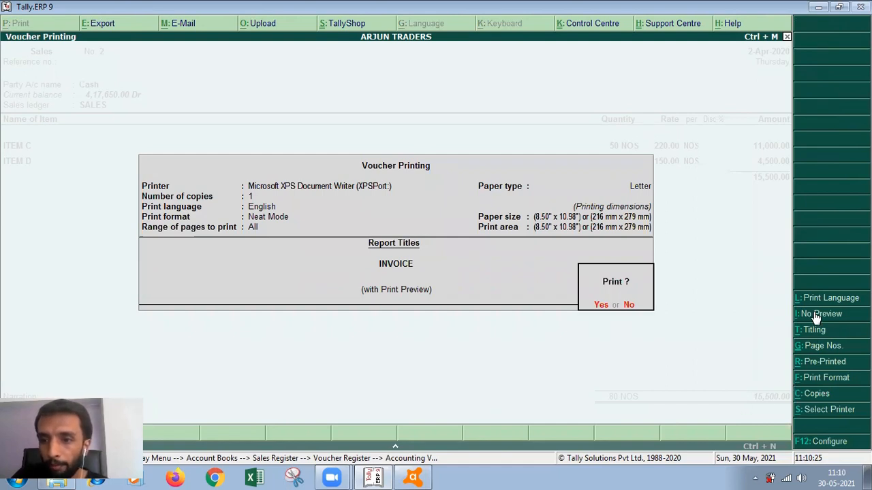
left_click(820, 314)
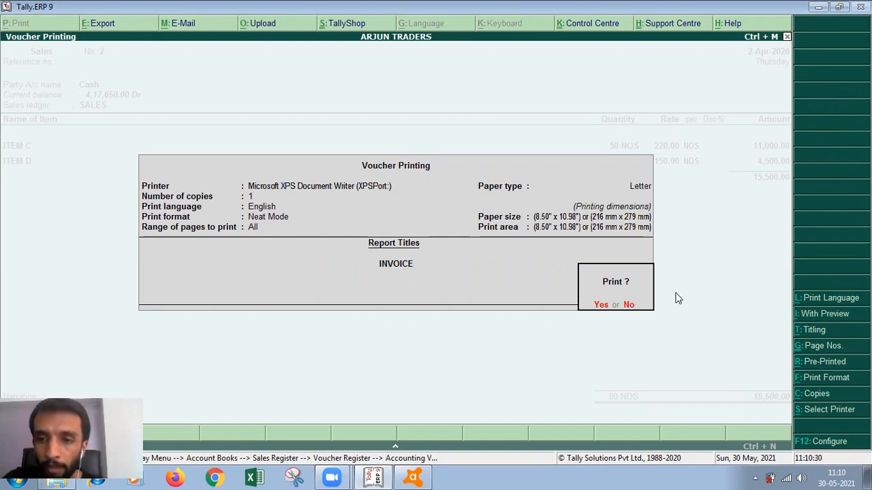
left_click(596, 306)
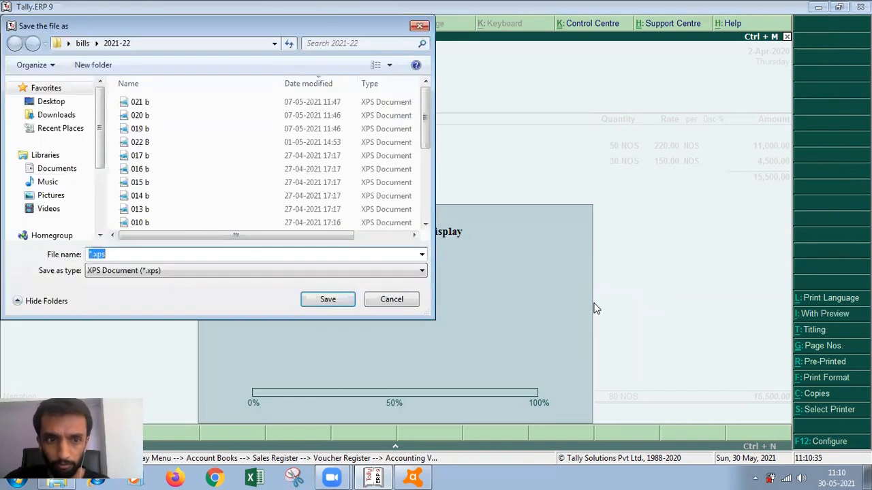
left_click(391, 300)
Step: Examine the title on voucher No. 2's invoice in a zoomed print preview, and close the preview
key("alt+p")
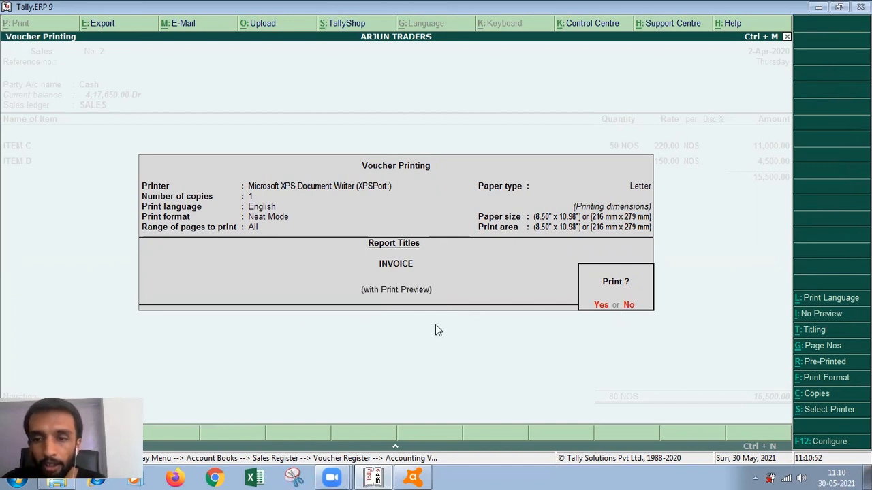
key("Return")
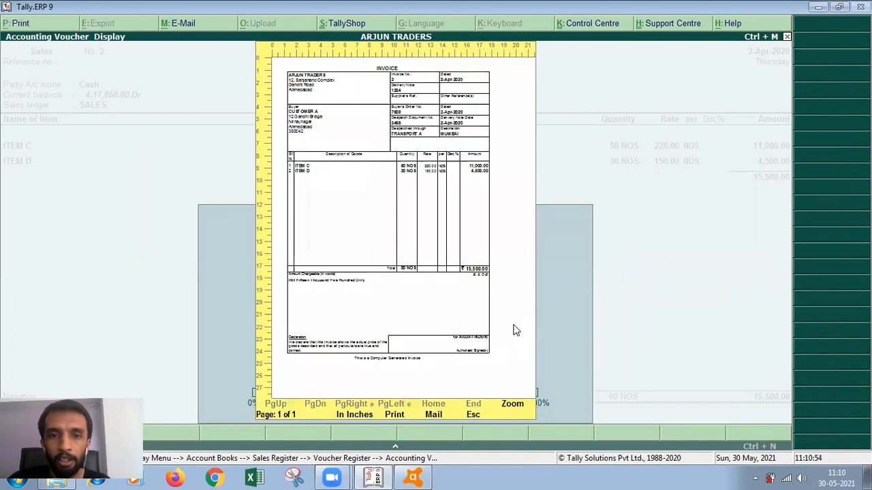
left_click(393, 416)
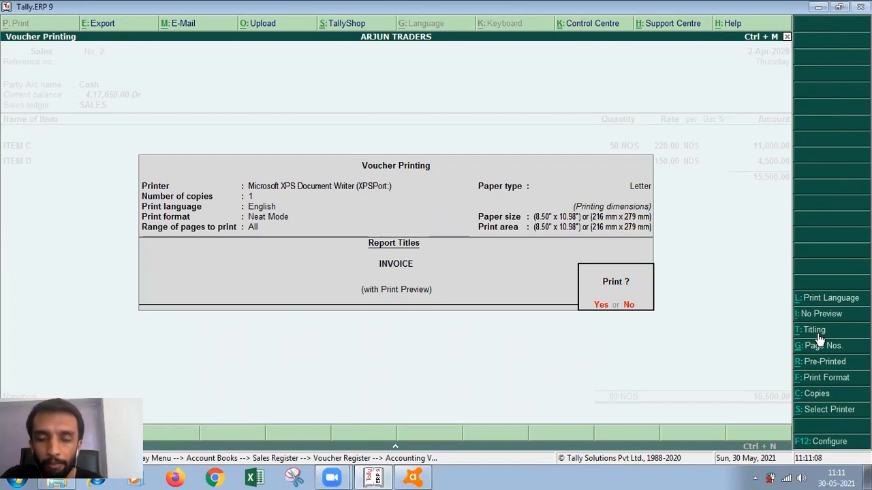
key("Return")
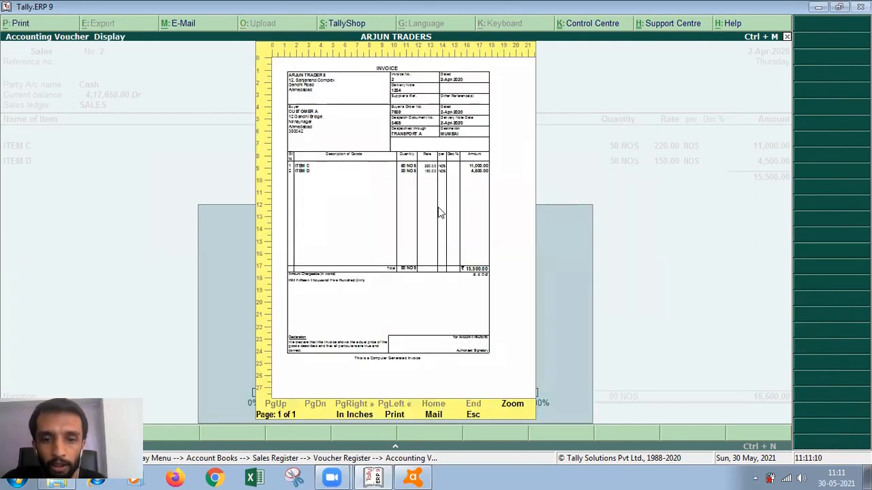
left_click(519, 406)
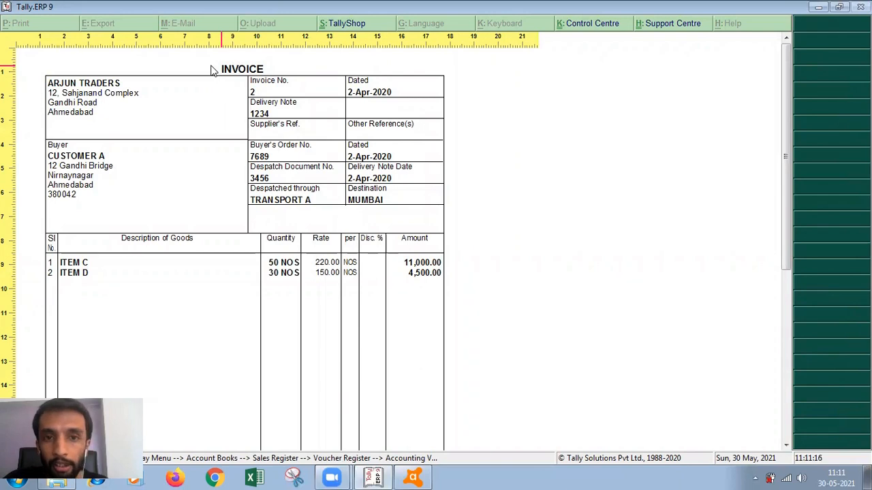
key("alt+z")
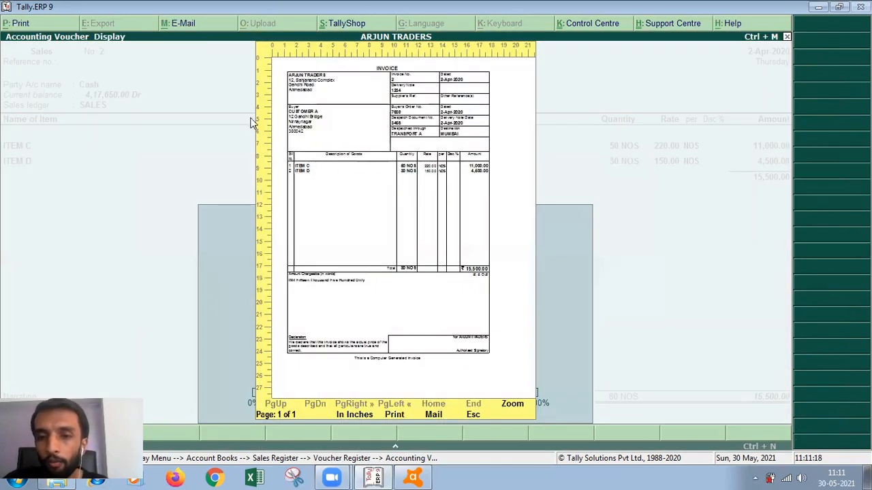
key("Escape")
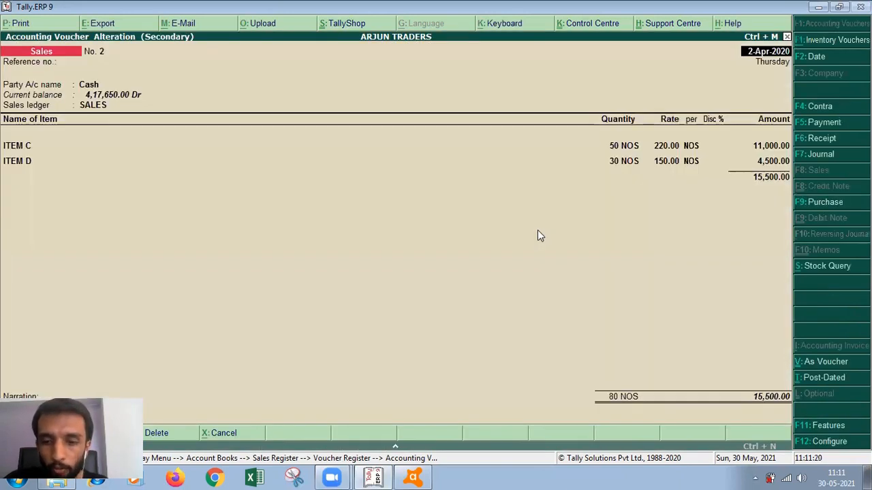
Step: Set the printed invoice's title to SHREE GANESHAY NAMAH and its sub-title to INVOICE, and accept the remaining report title options
key("alt+p")
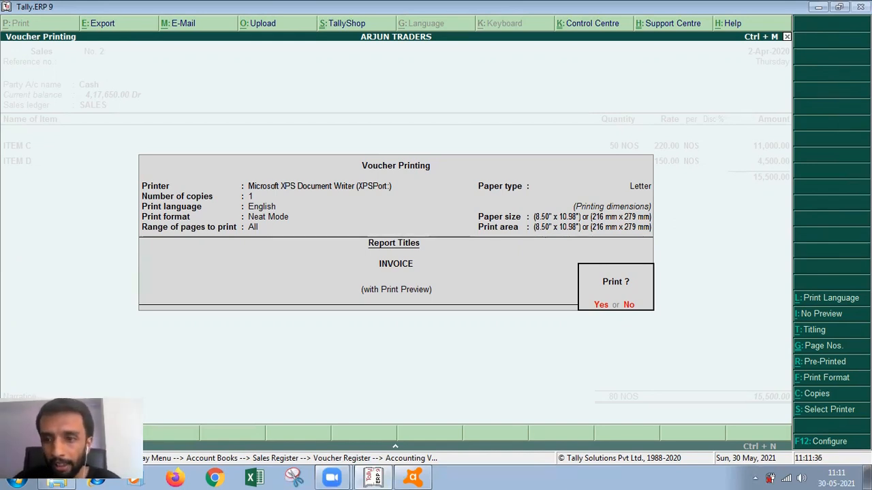
left_click(815, 330)
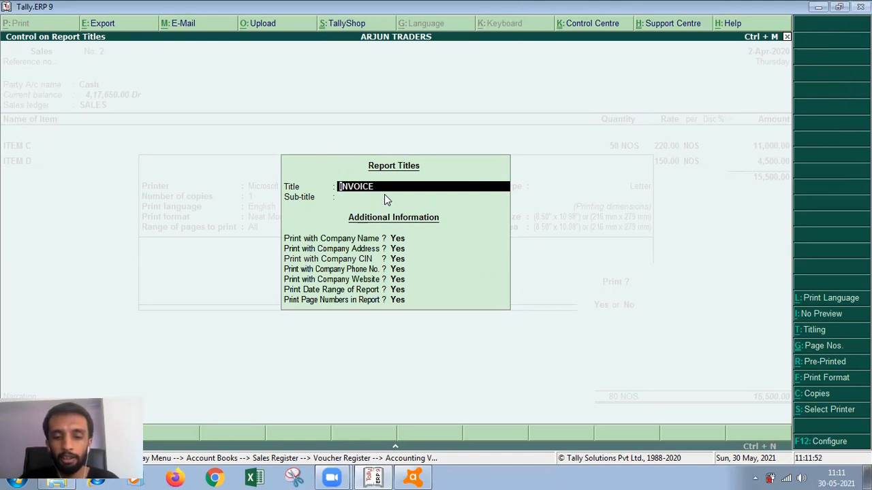
type("SHREE GANESHA")
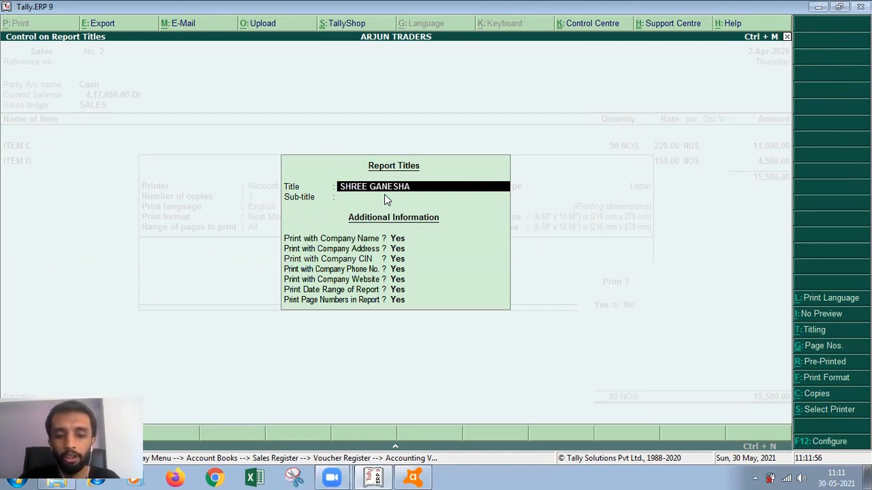
type("Y NAMAH")
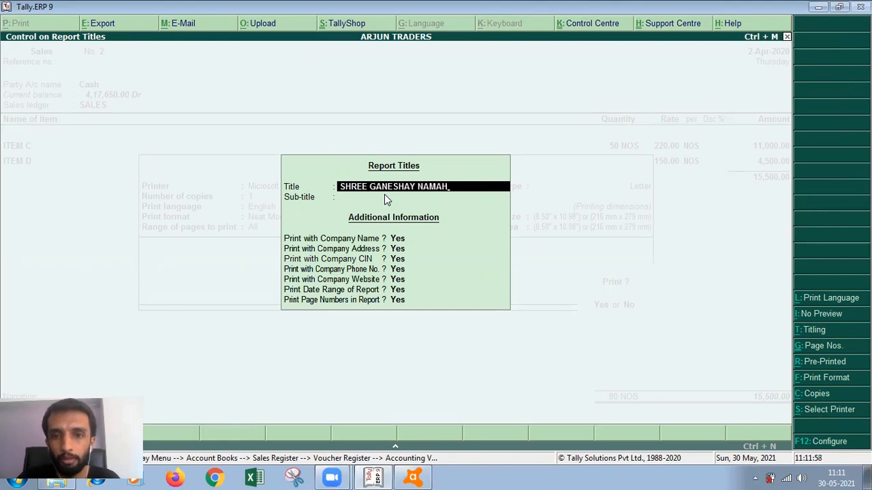
key("Return")
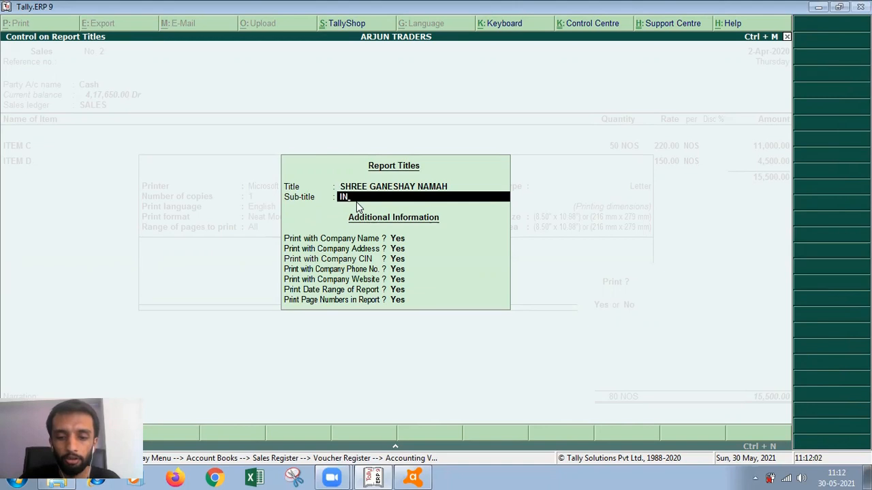
type("VOICE")
key("Return")
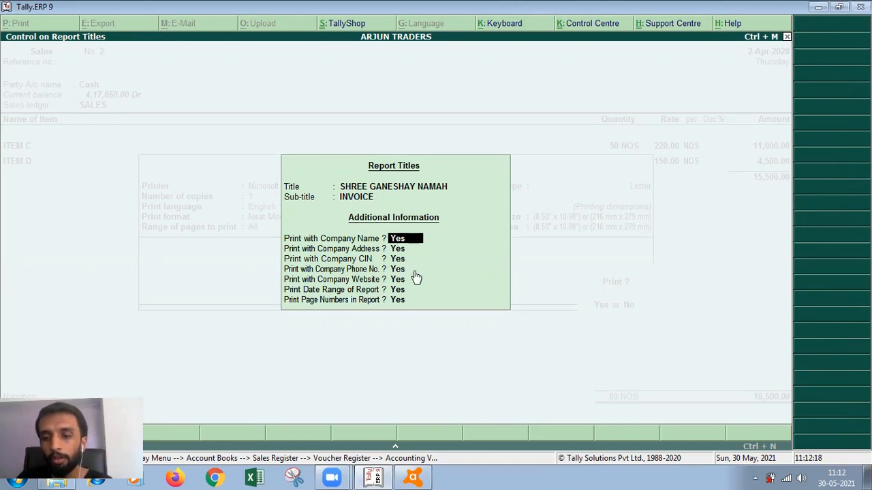
key("Return")
key("Return")
key("Return")
key("Return")
key("Return")
key("Return")
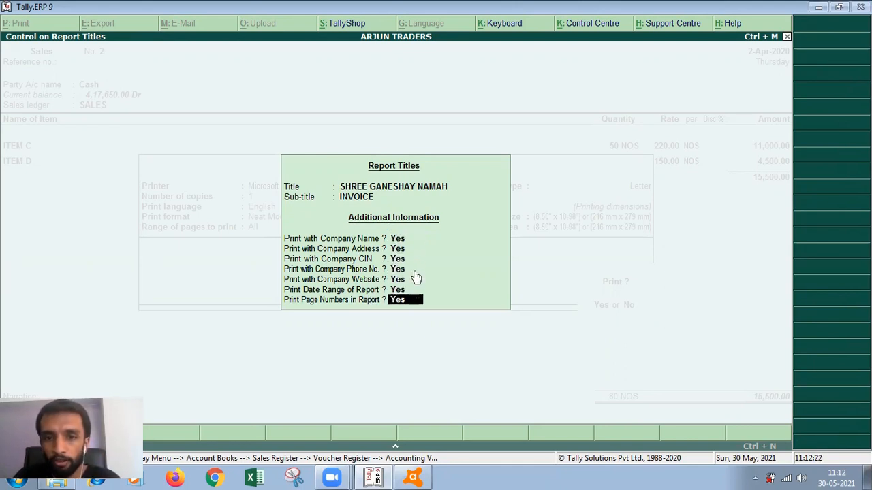
key("Return")
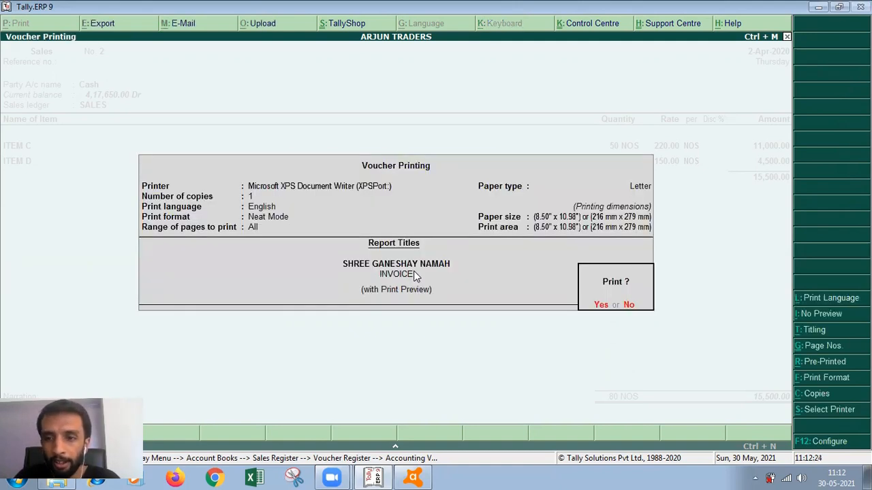
Step: Check the new title and sub-title in a zoomed preview of the invoice, and close the preview
key("Return")
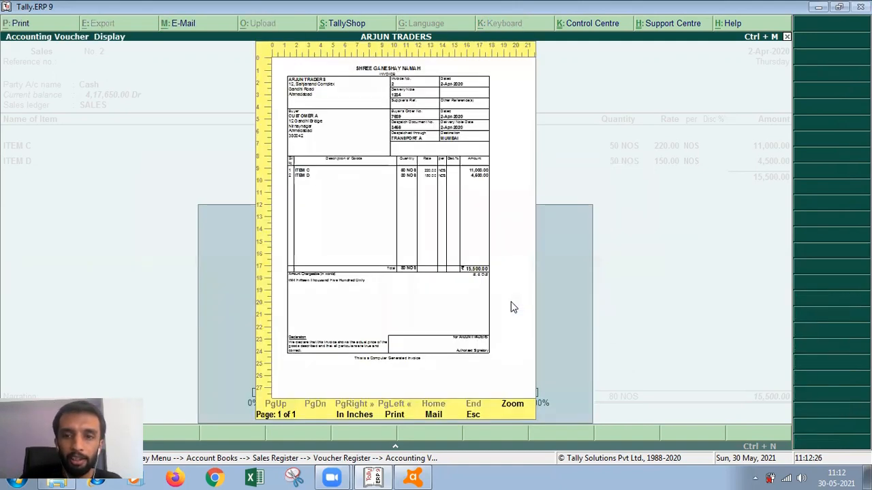
left_click(512, 404)
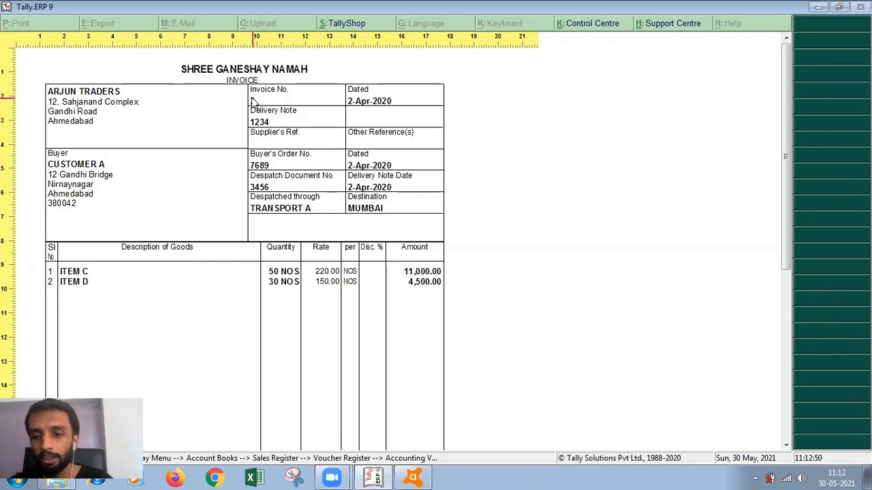
key("Escape")
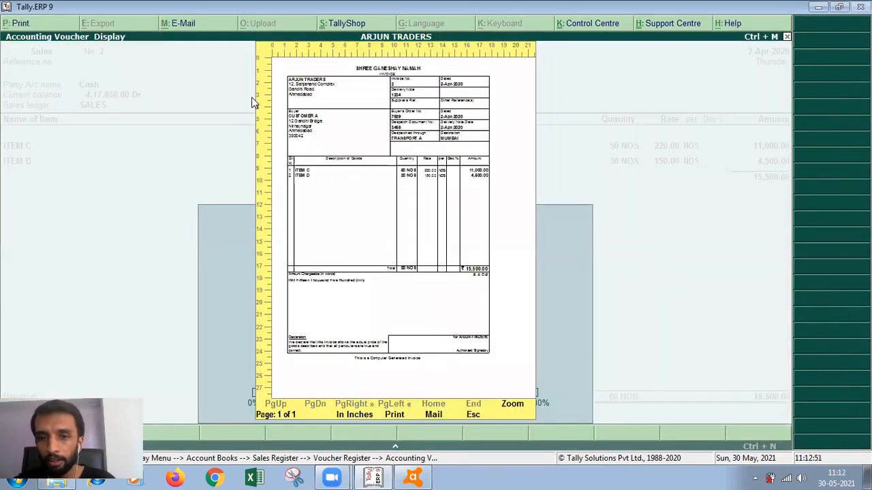
key("Escape")
Step: Preview voucher No. 2's invoice in its plain-paper layout, inspect it zoomed in, and close the preview
key("alt+p")
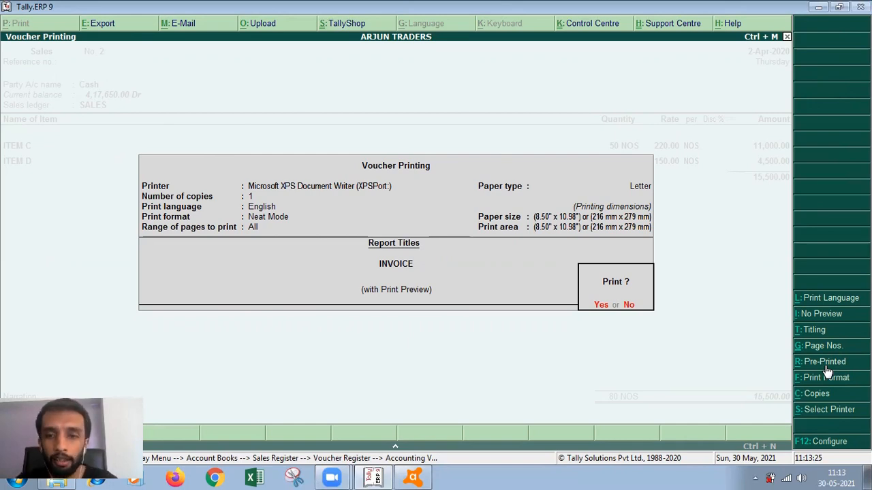
key("Return")
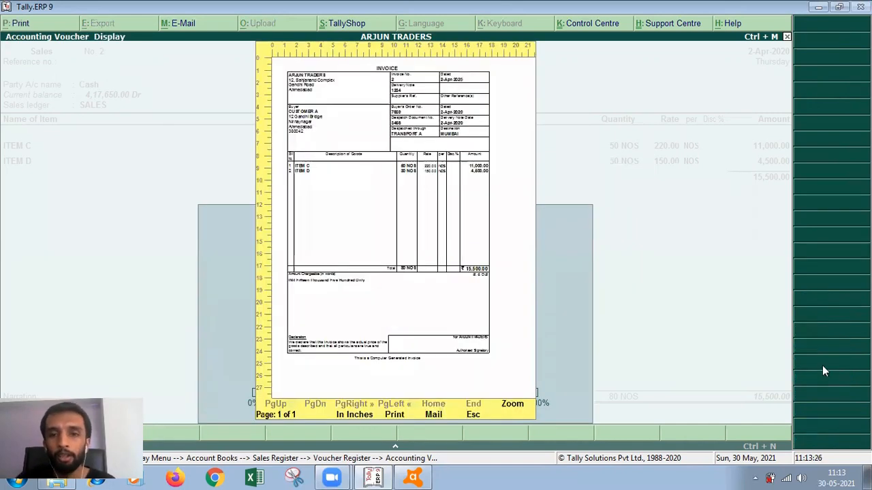
left_click(512, 407)
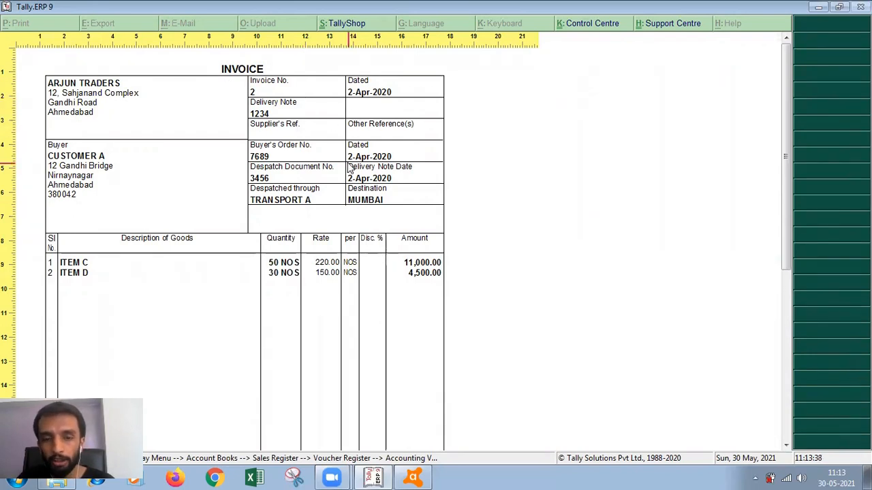
left_click(447, 306)
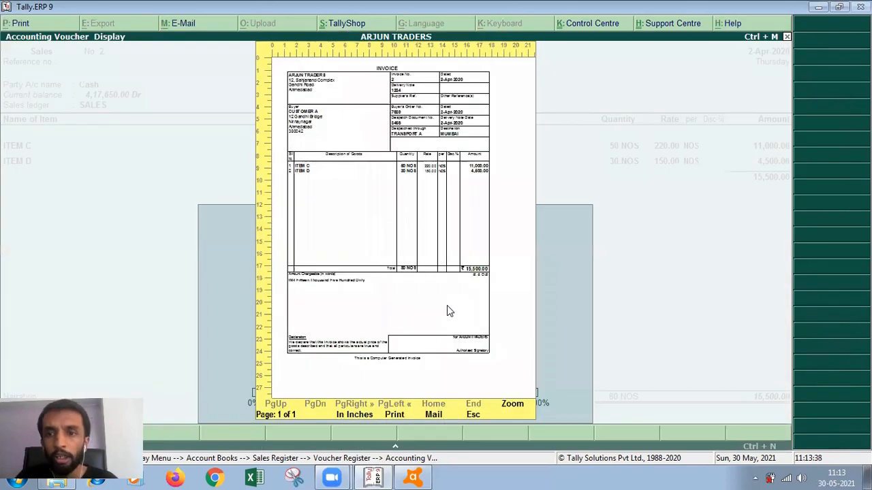
key("Escape")
Step: Switch the invoice printing to pre-printed paper, inspect the layout in a zoomed preview, and close the preview
key("alt+p")
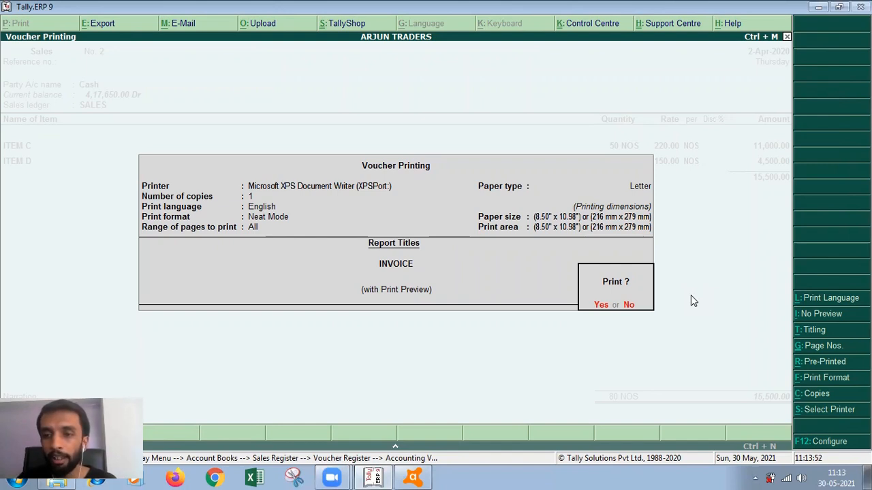
left_click(824, 365)
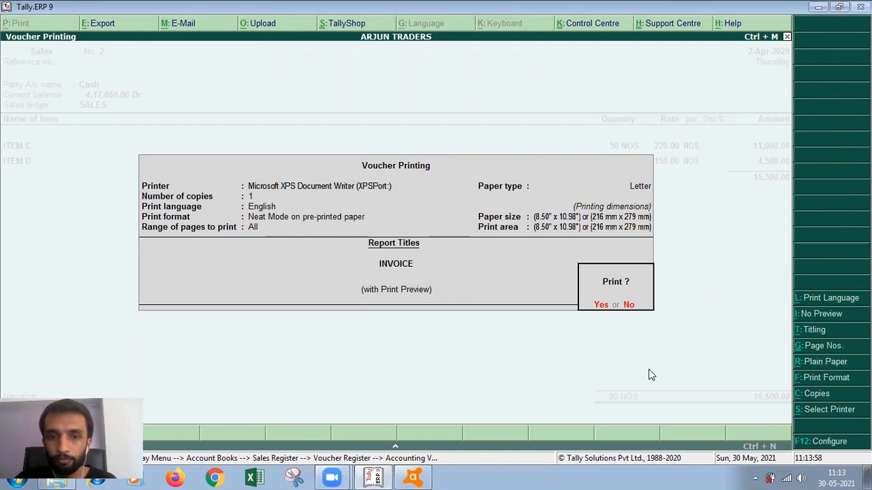
key("Return")
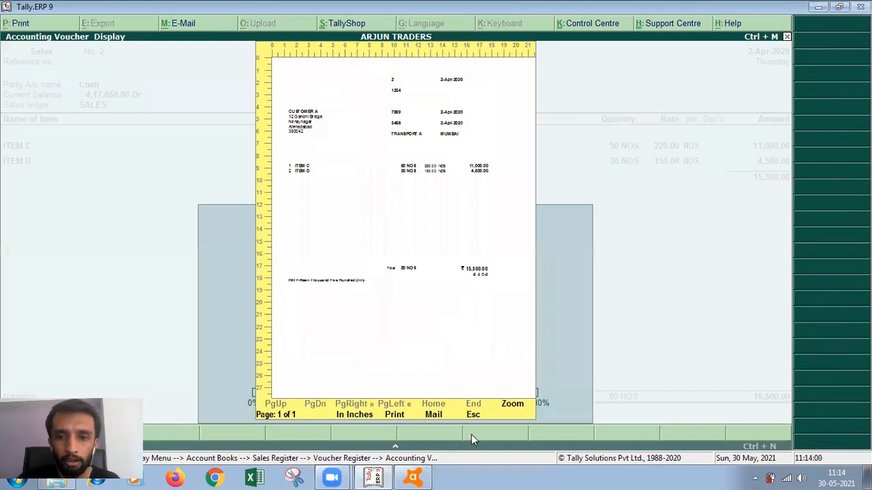
left_click(522, 406)
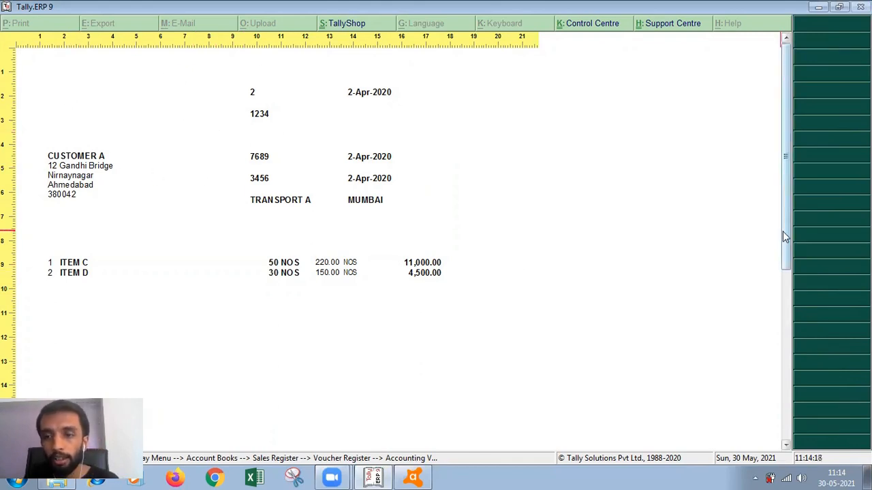
left_click_drag(784, 237, 779, 188)
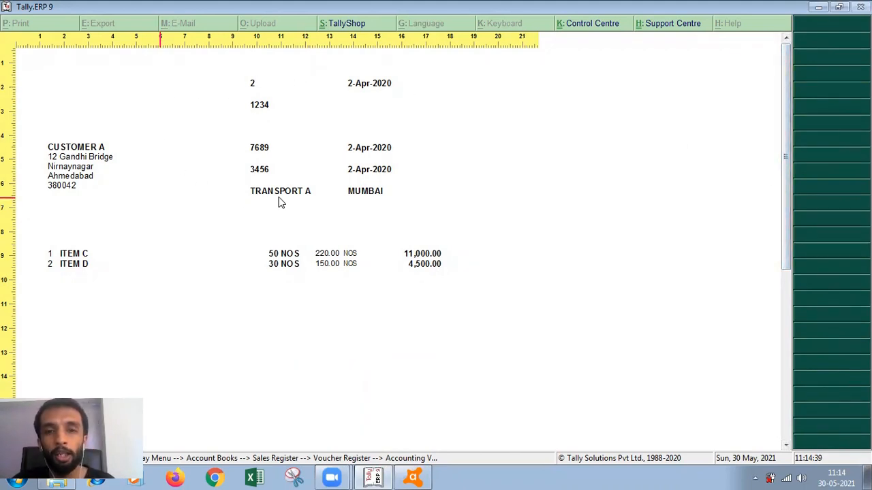
key("Escape")
key("Escape")
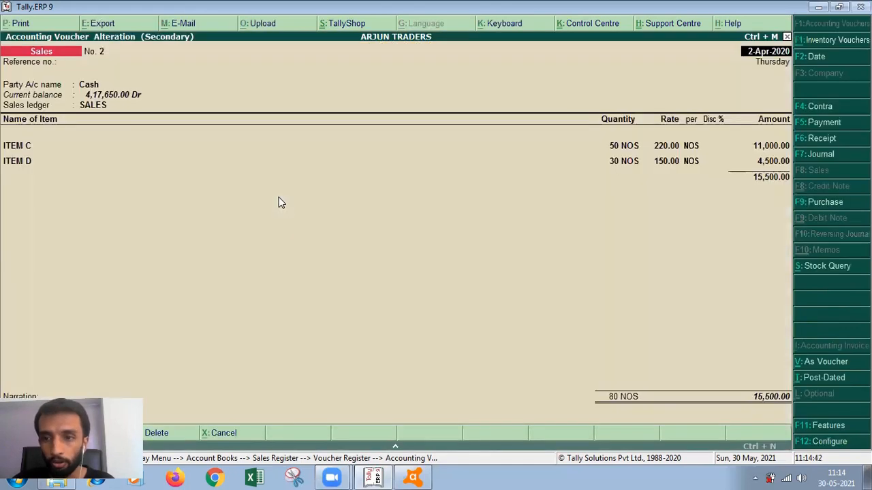
Step: Switch the invoice printing back to plain paper, check the layout in a zoomed preview, and close the preview
key("alt+p")
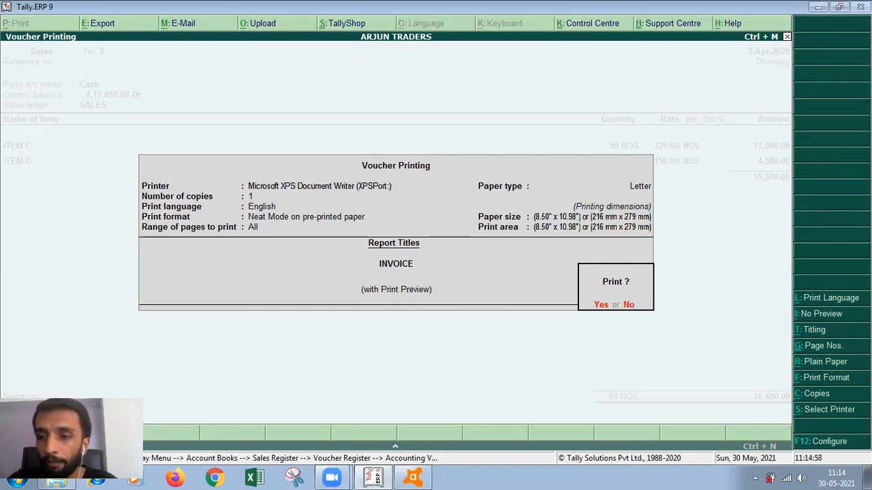
left_click(821, 364)
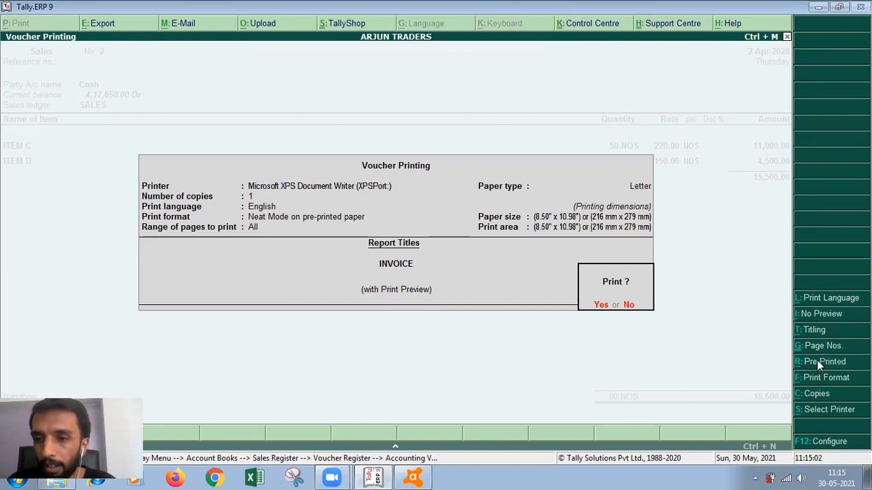
key("Return")
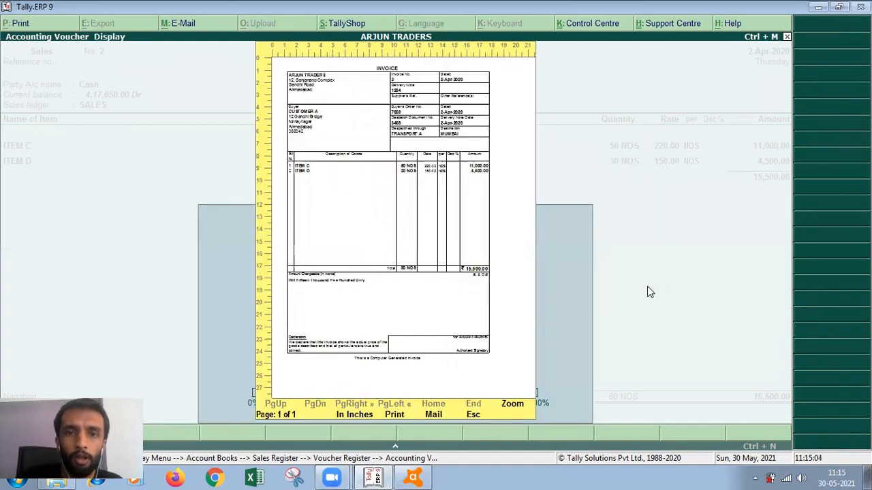
left_click(511, 409)
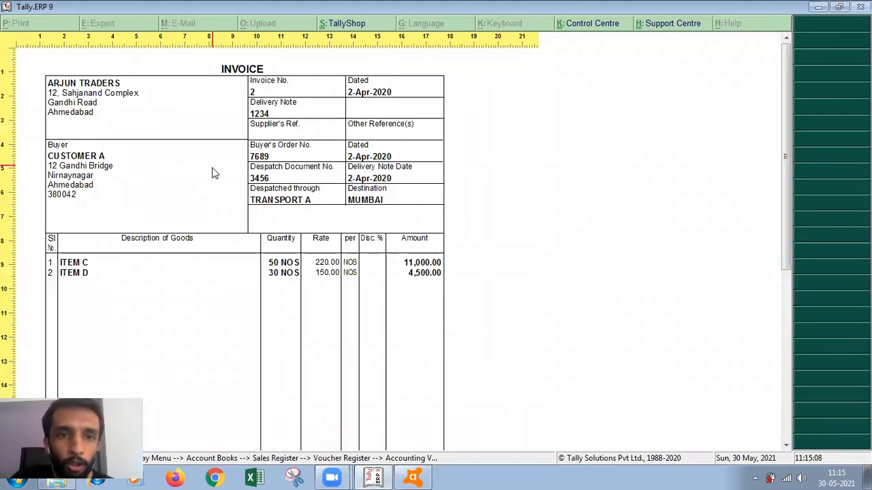
key("Escape")
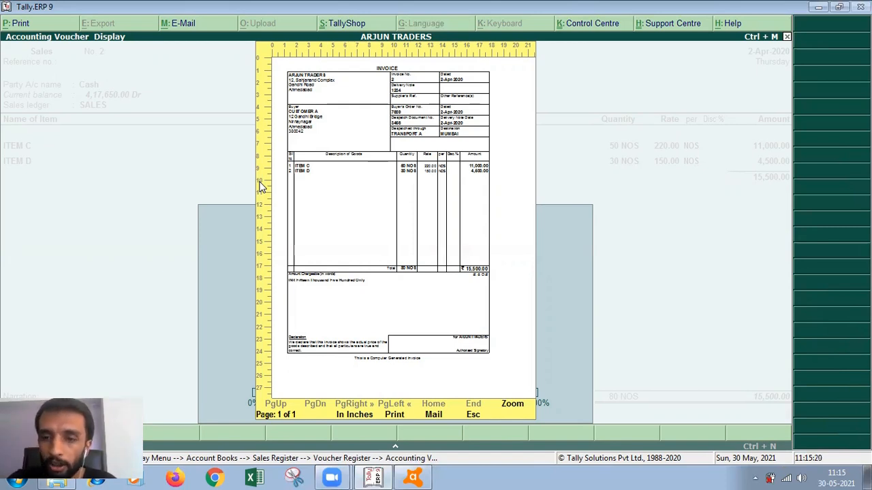
key("Escape")
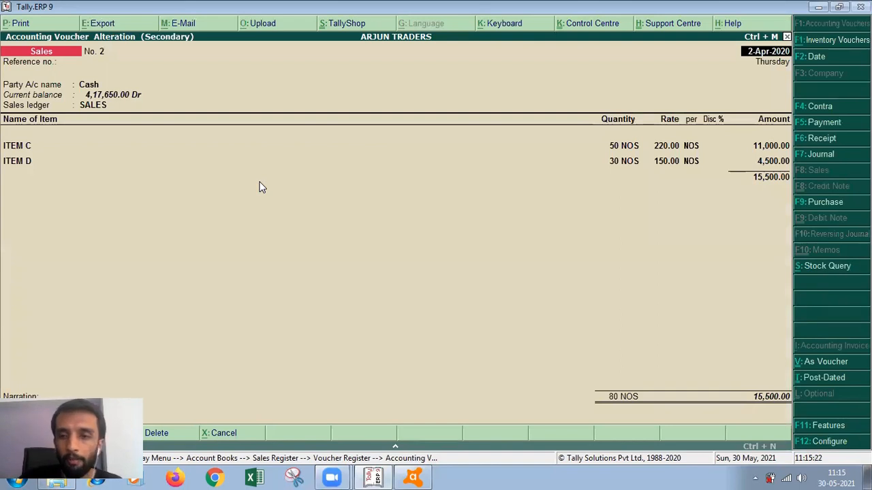
Step: Review the print format choices for voucher No. 2's invoice and keep Neat Mode
key("alt+p")
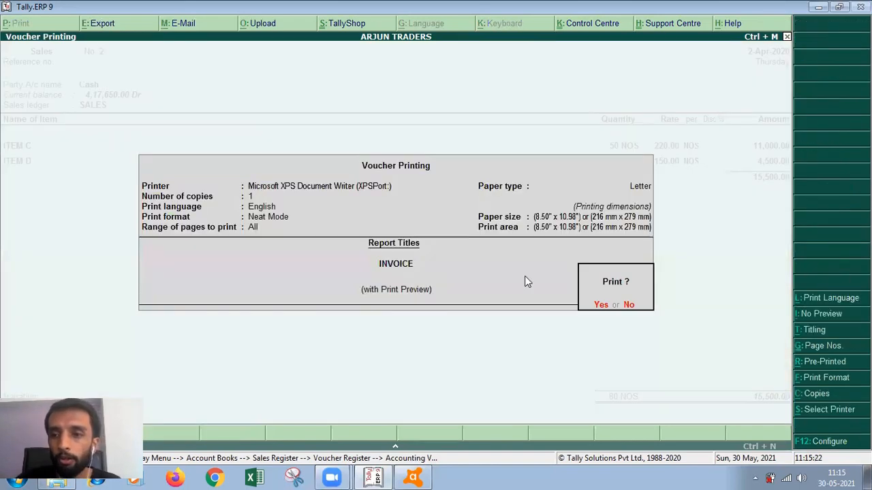
left_click(819, 385)
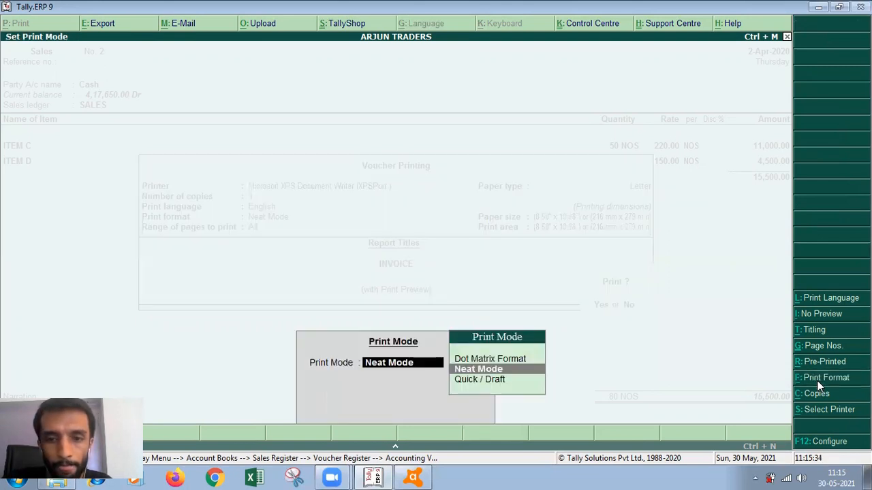
key("Return")
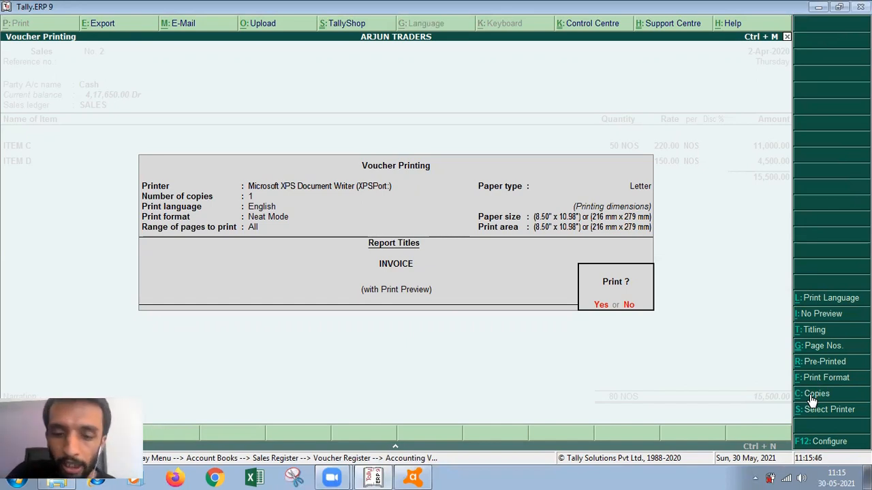
Step: Try 3 and 4 as the invoice's number of copies, clear the entry and leave the copies setting
left_click(812, 395)
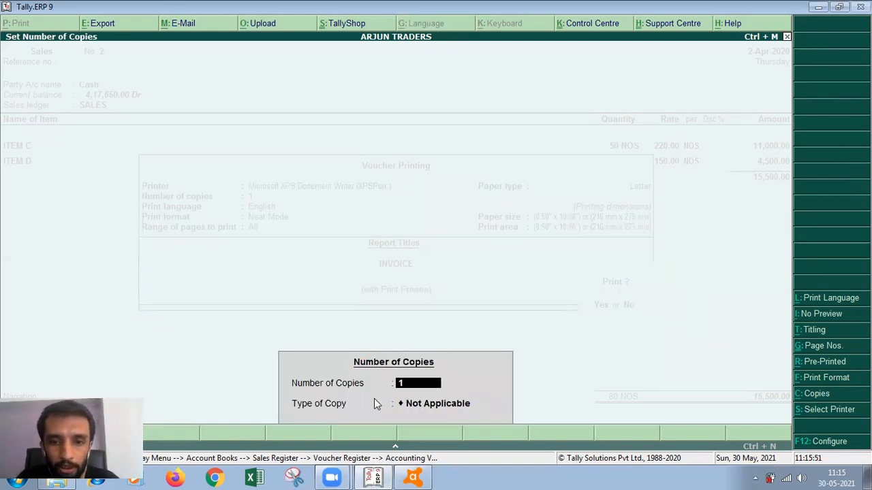
type("3")
key("BackSpace")
type("4")
key("BackSpace")
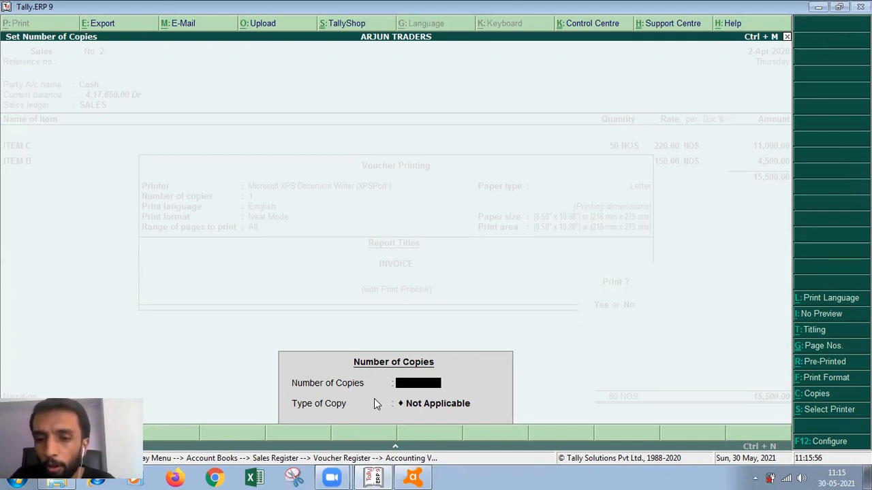
key("Return")
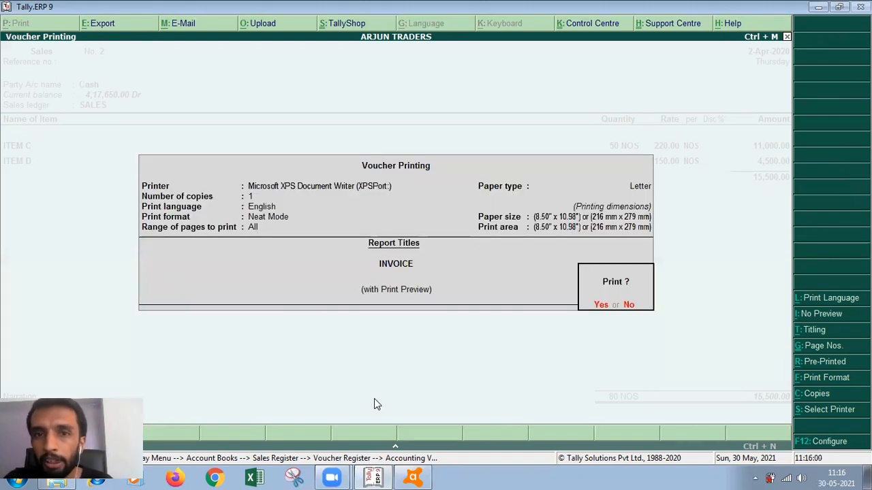
Step: Look through the available printers for the invoice and leave the list without choosing another one
left_click(824, 415)
type("N")
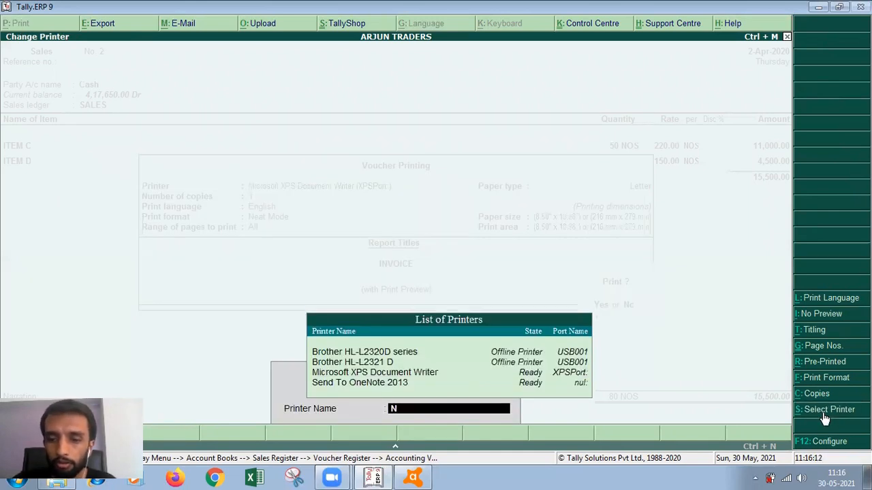
key("BackSpace")
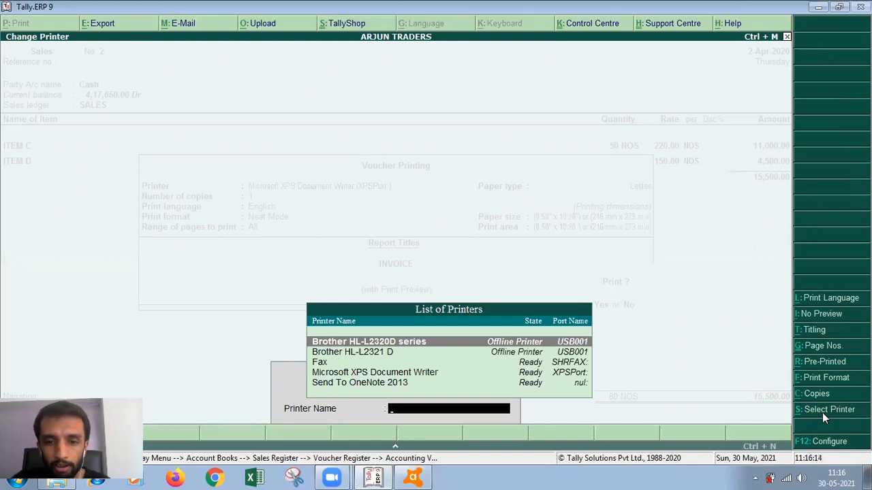
key("Down")
key("Down")
key("Down")
key("Down")
key("Up")
key("Up")
key("Up")
key("Up")
key("Down")
key("Down")
key("Down")
key("Down")
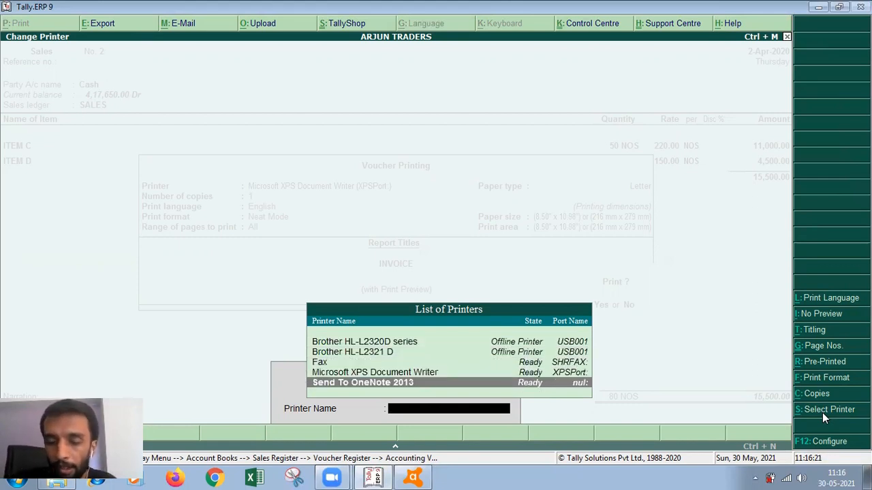
key("Escape")
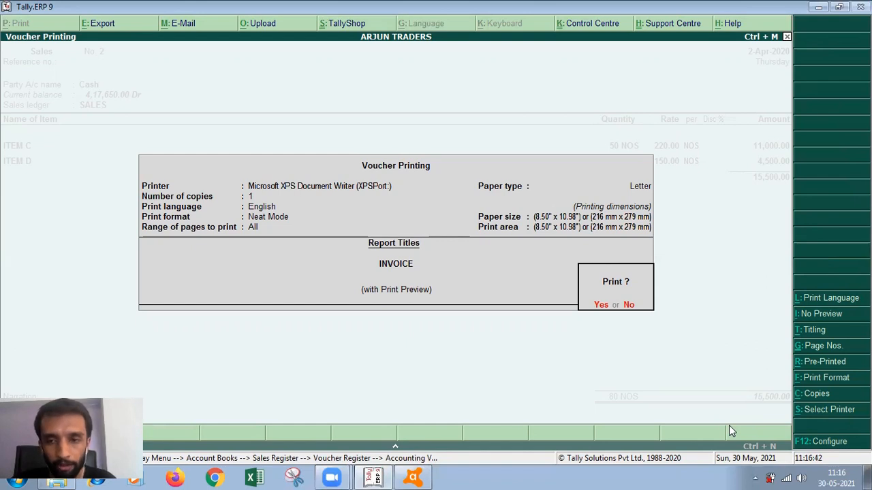
Step: Cancel printing and quit voucher No. 2, returning to the list of sales vouchers
key("Escape")
key("Escape")
key("y")
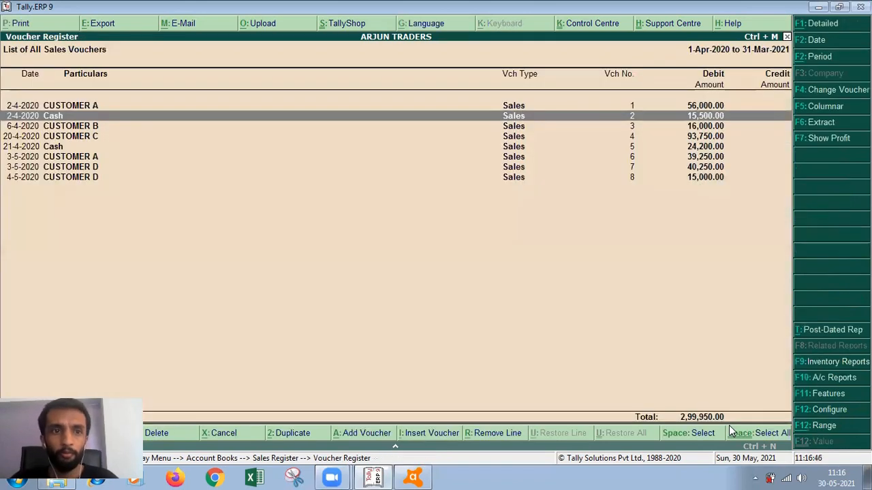
Step: Open CUSTOMER A's sales voucher No. 1, check its invoice in a zoomed preview, and close the preview
key("Up")
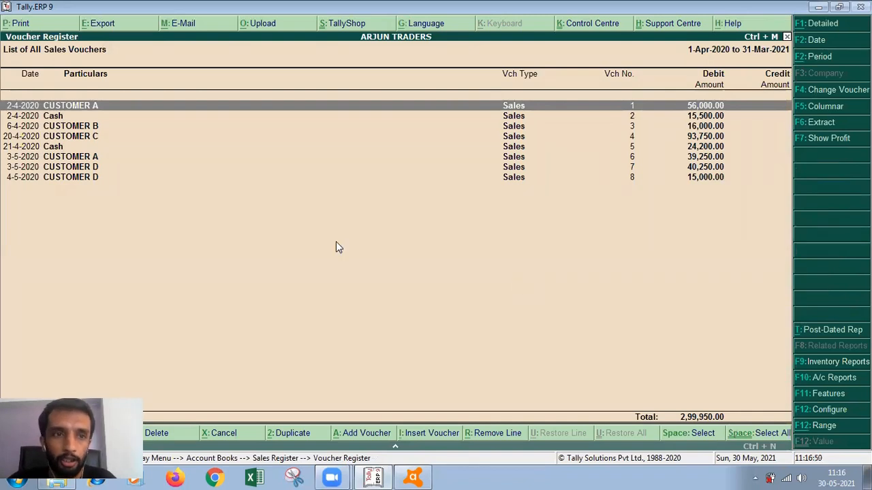
left_click(70, 108)
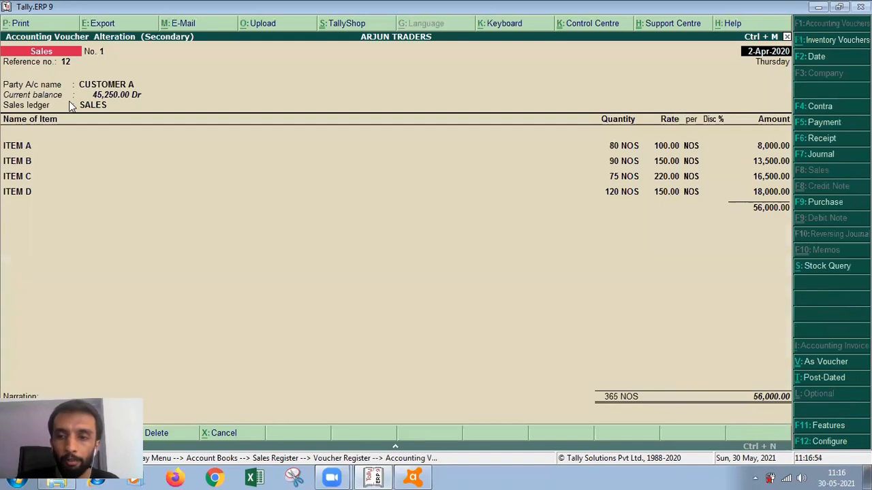
key("alt+p")
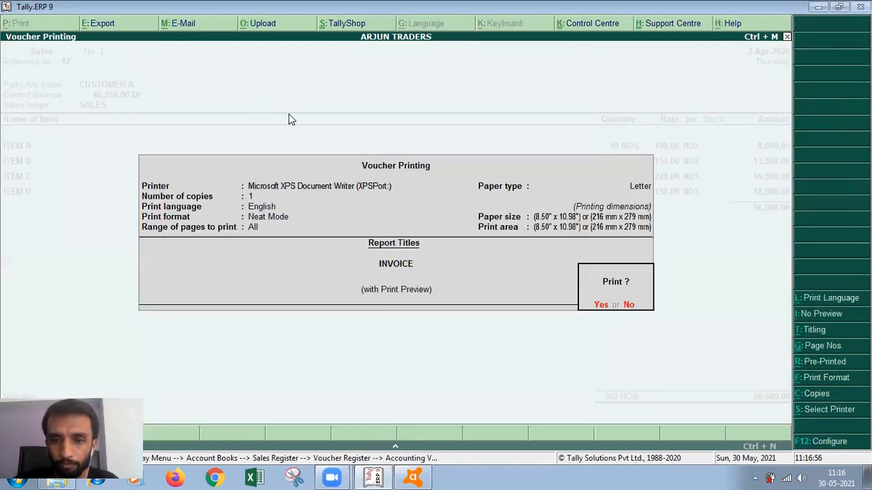
left_click(599, 306)
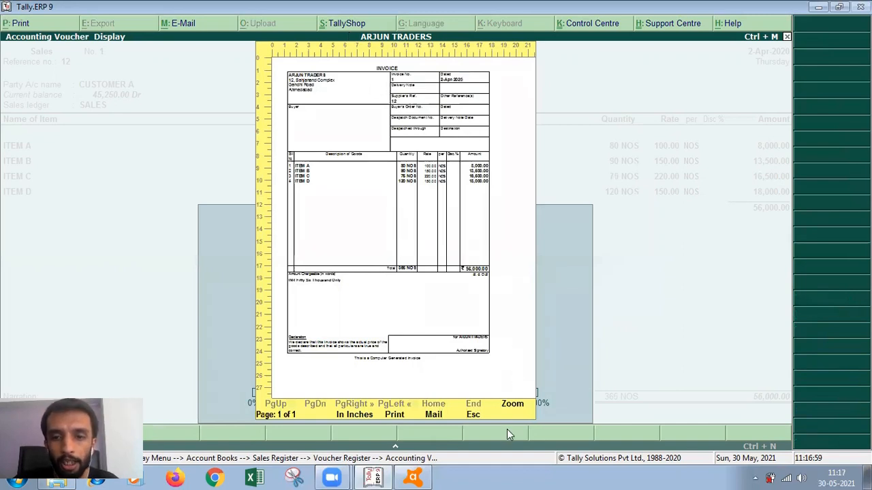
left_click(517, 408)
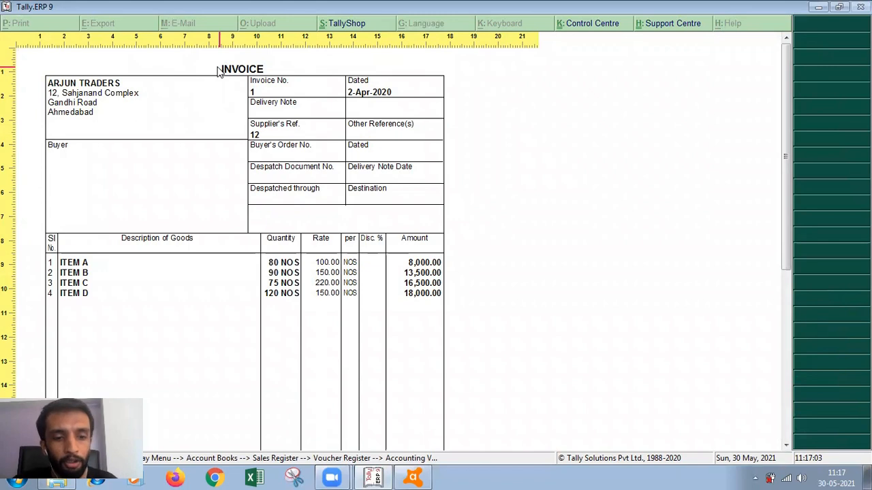
key("Escape")
Step: Examine the standard and advanced sales invoice configuration options for voucher No. 1, and leave them without changes
key("F12")
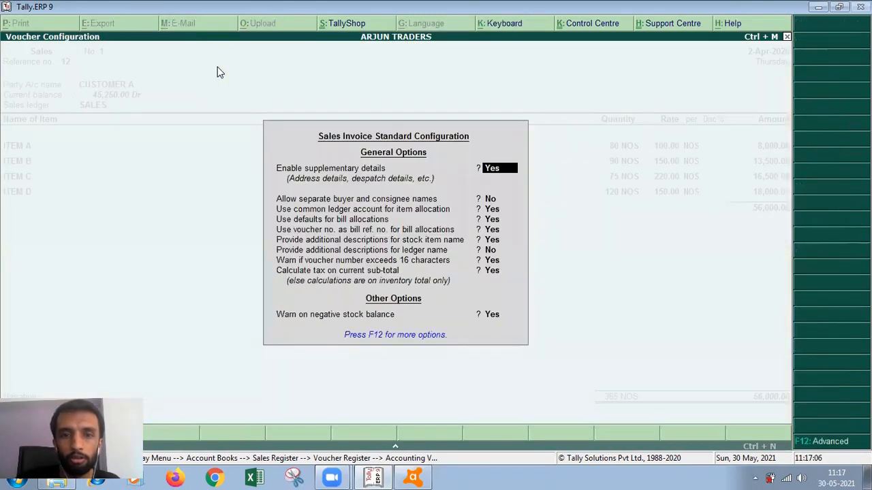
key("Return")
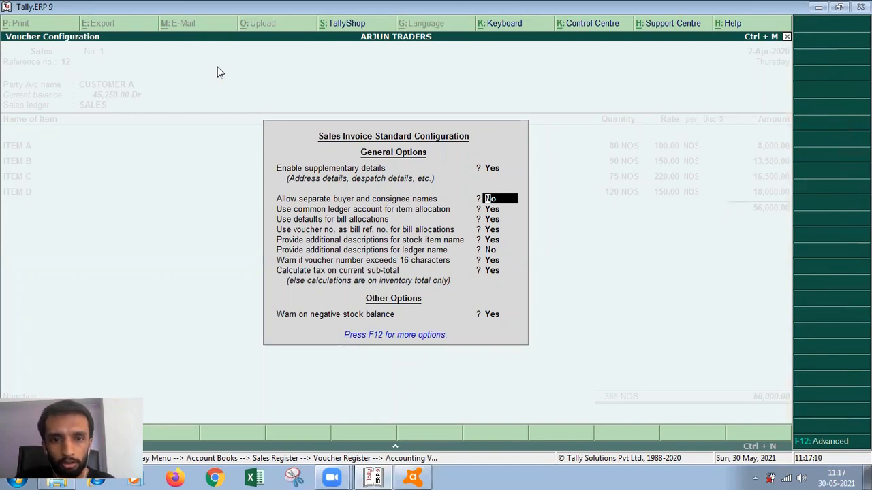
key("Up")
key("Down")
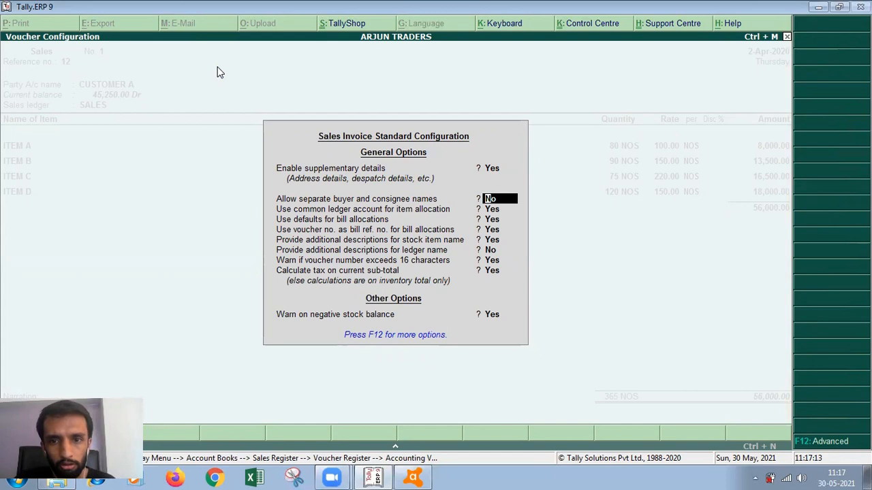
key("F12")
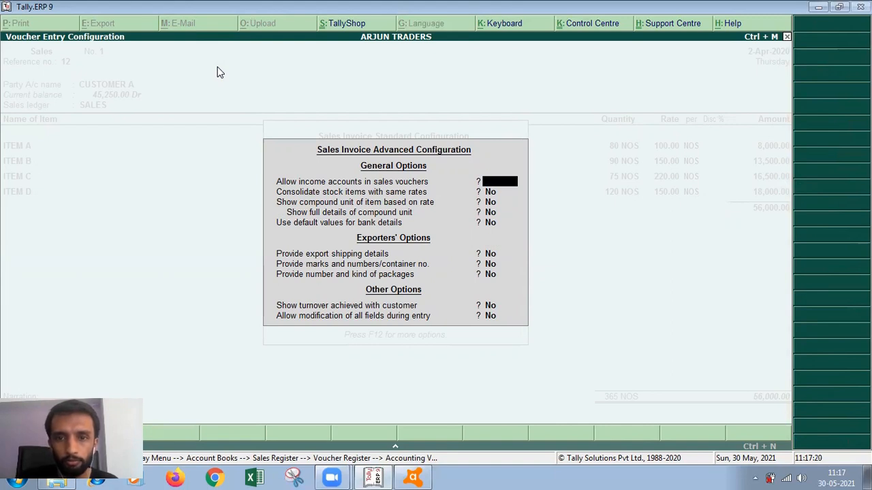
key("Escape")
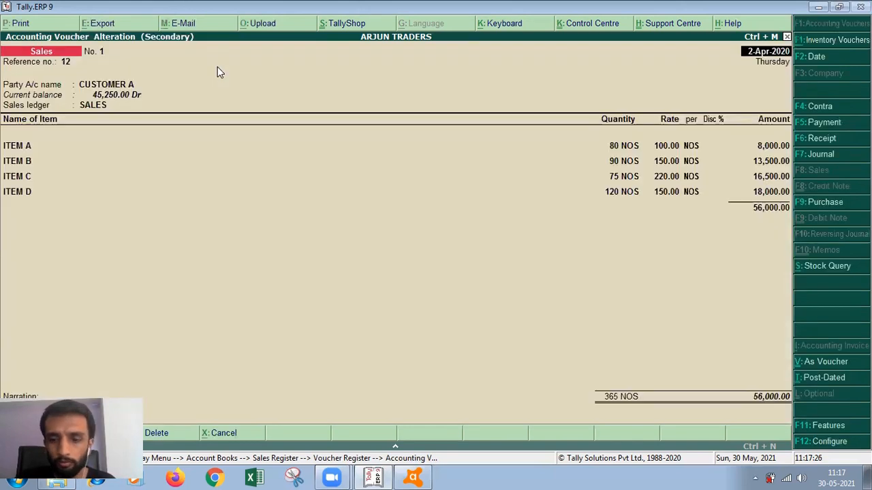
Step: Preview voucher No. 1's invoice again, inspect its buyer section zoomed in, and close the preview
key("alt+p")
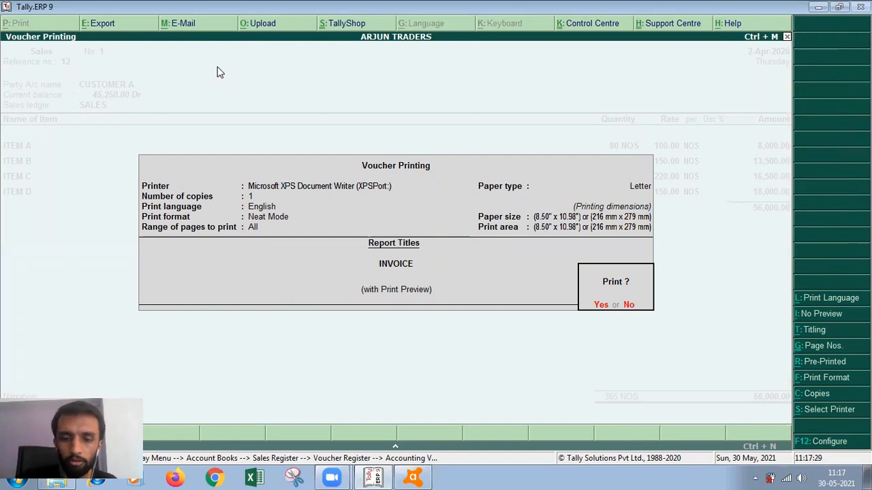
key("Return")
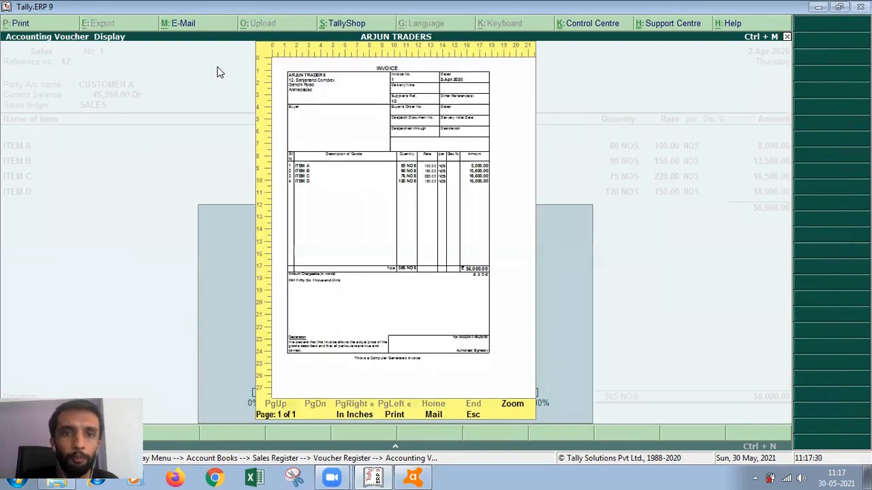
left_click(519, 404)
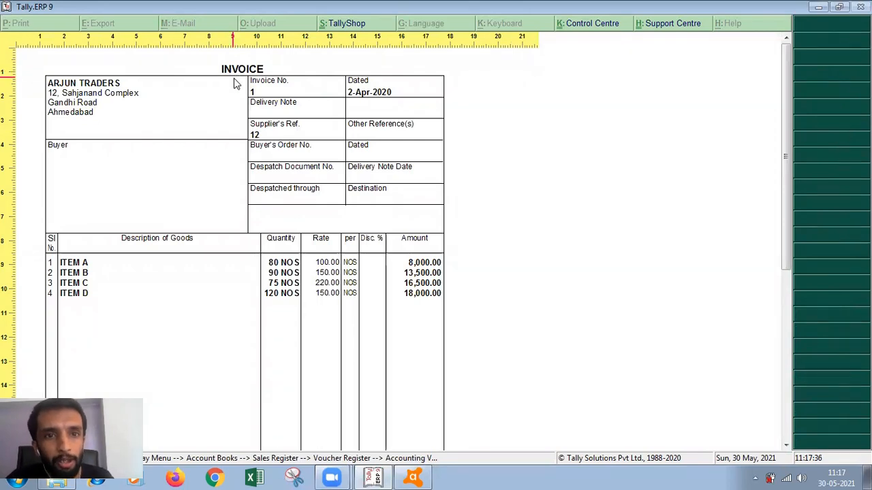
key("Escape")
key("Escape")
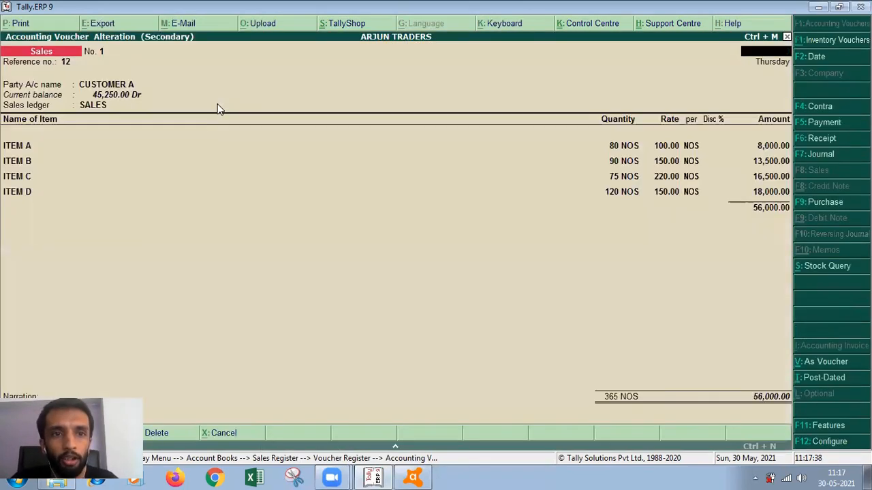
Step: Quit voucher No. 1, preview the invoice of cash sales voucher No. 2, and close the preview
key("Escape")
key("Return")
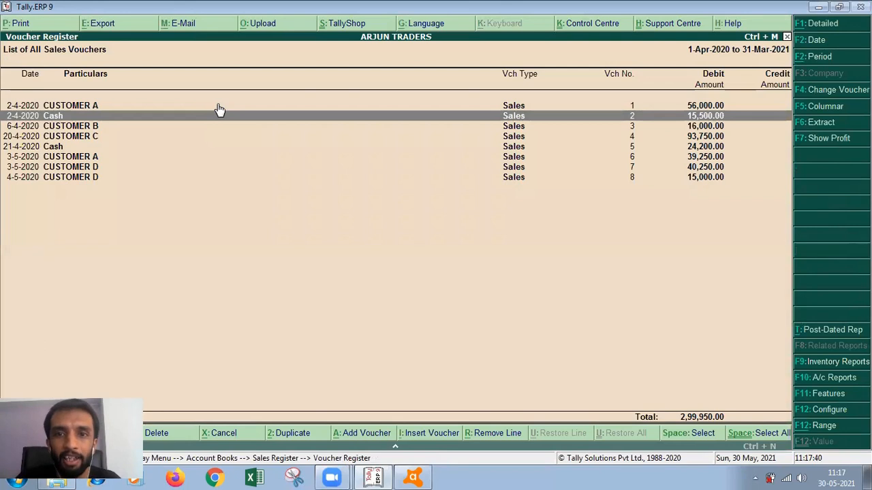
key("Return")
key("alt+p")
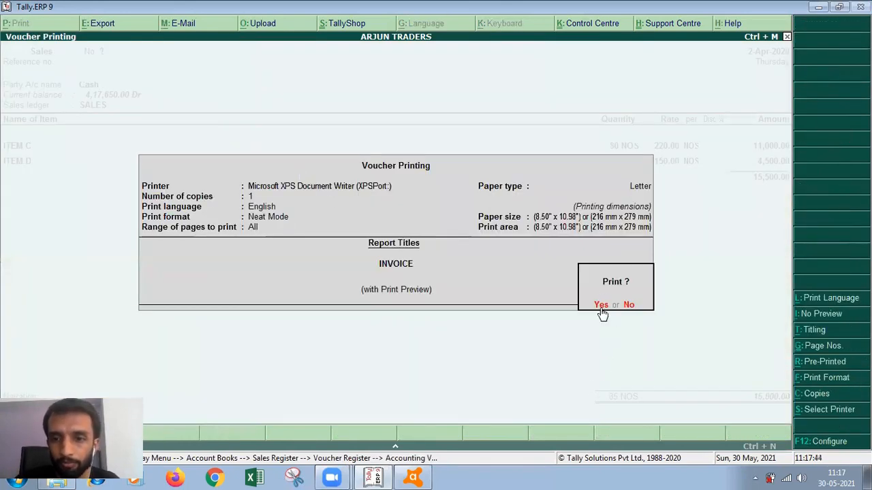
left_click(602, 308)
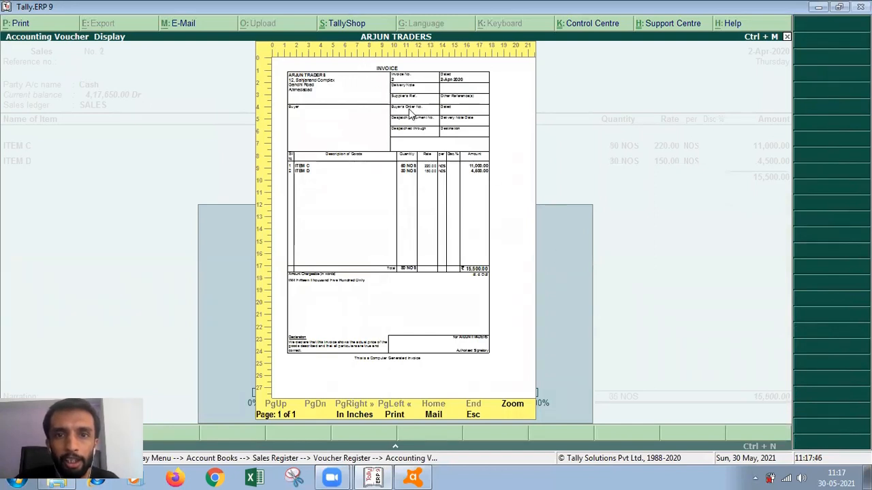
key("Escape")
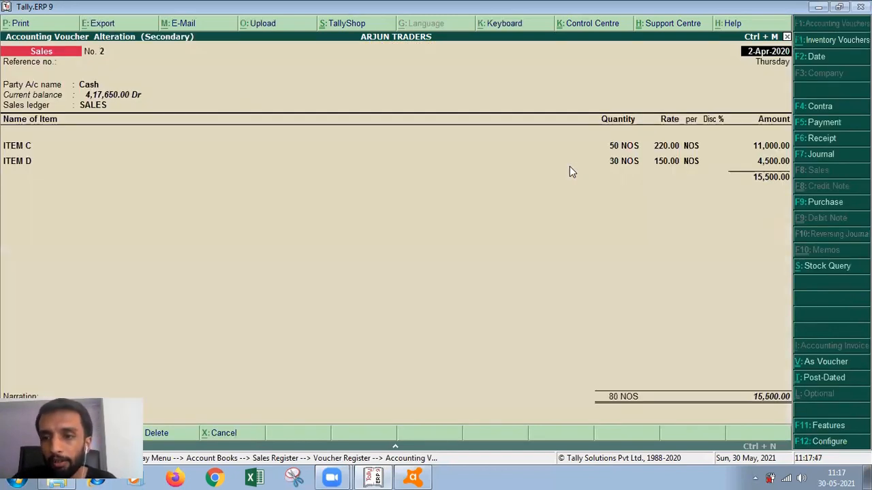
Step: Review voucher No. 2's print setup, cancel it, and back out to the Gateway of Tally
key("alt+p")
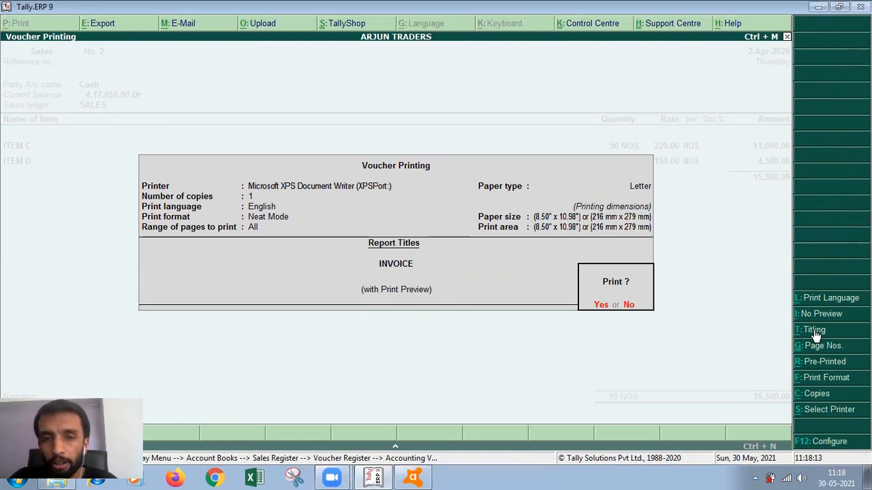
key("Escape")
key("Escape")
key("Escape")
key("Escape")
key("Escape")
key("Escape")
key("Escape")
key("Escape")
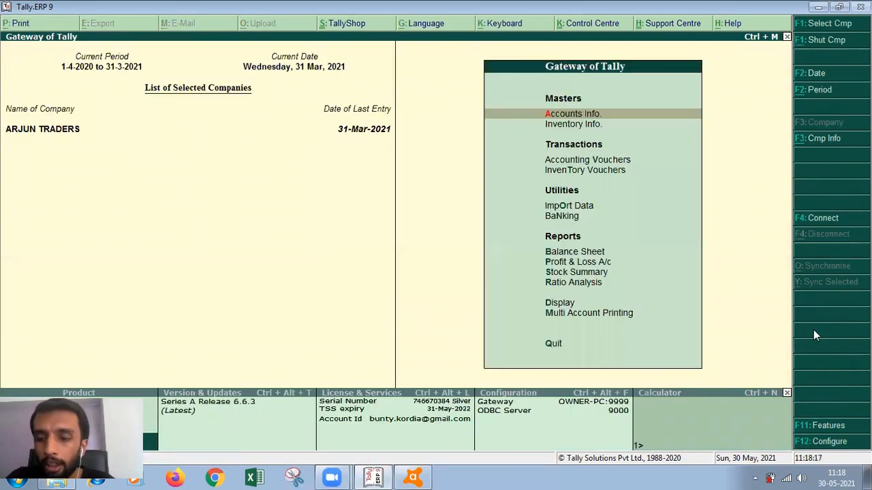
Step: Look at the operations offered for voucher types in the accounts masters, and back out without choosing one
key("Return")
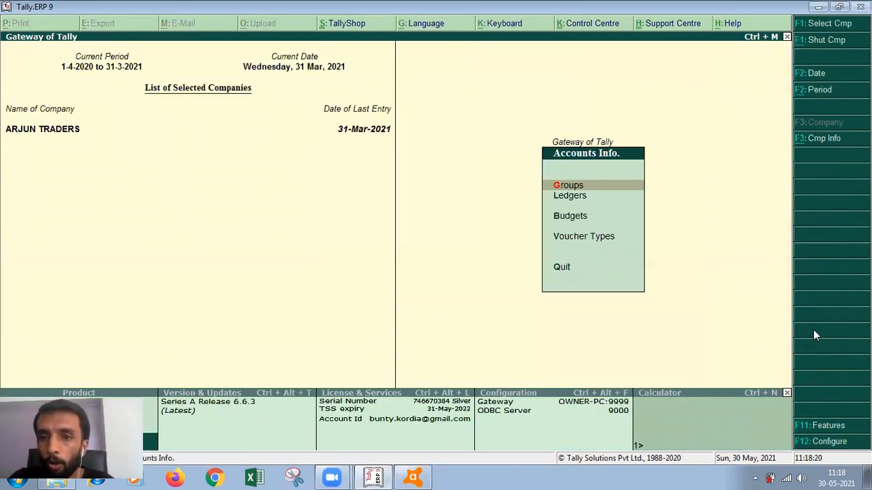
key("Down")
key("Down")
key("Down")
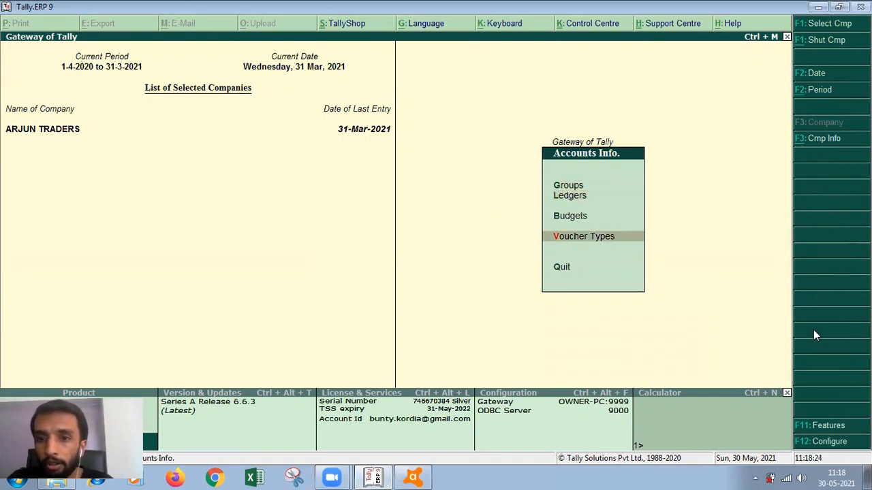
key("Return")
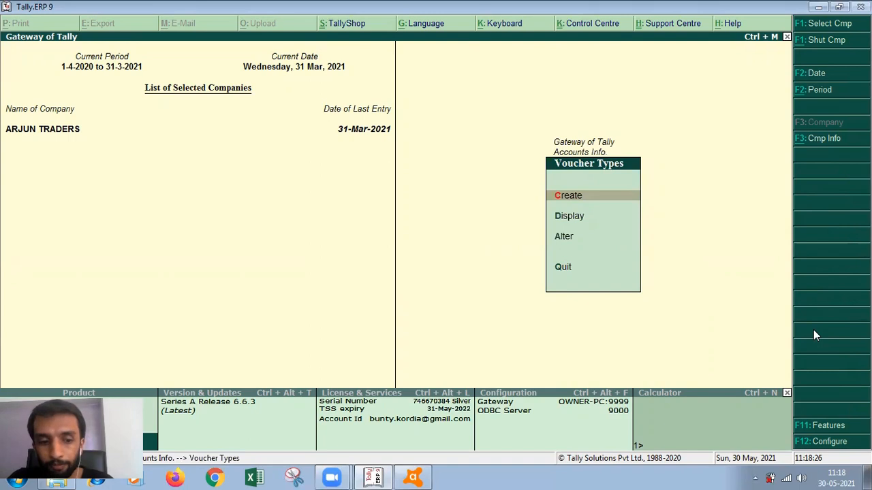
key("Escape")
key("Escape")
key("Escape")
key("Escape")
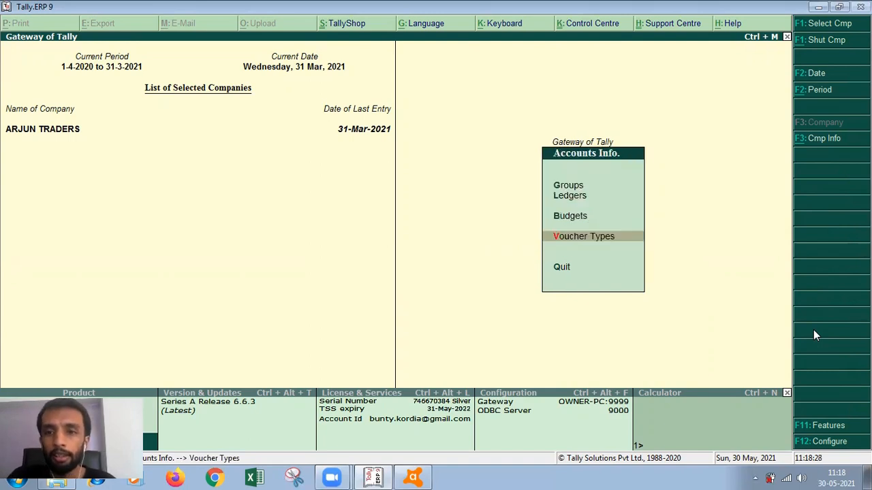
Step: Look at the sales voucher entry screen and return to the Gateway of Tally
key("v")
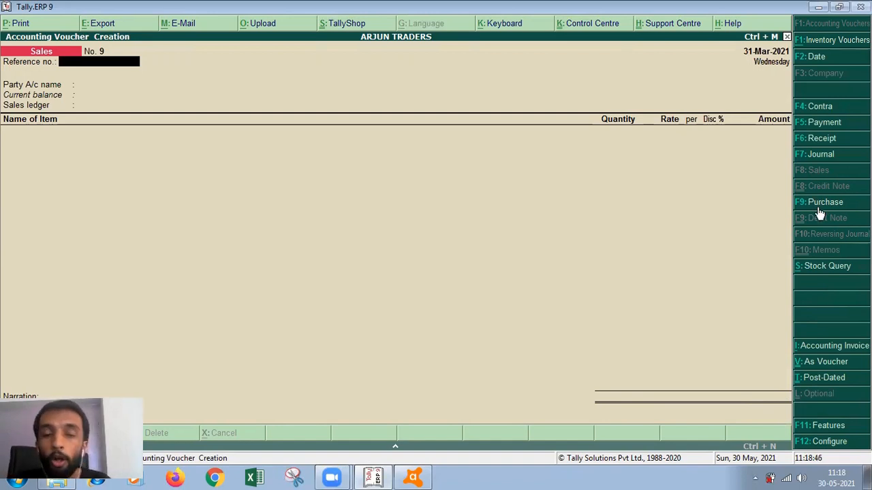
key("Escape")
key("Return")
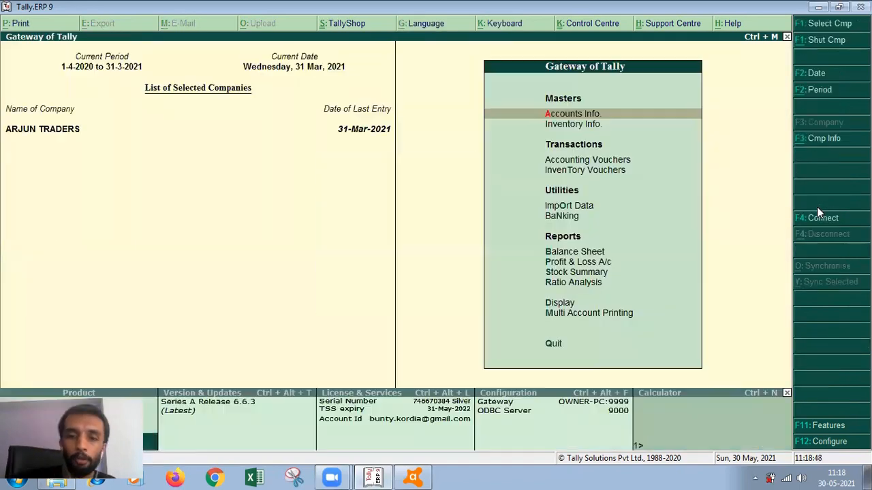
Step: Start creating a voucher type in the accounts masters and name it CREDIT SALES, without an alias
key("Return")
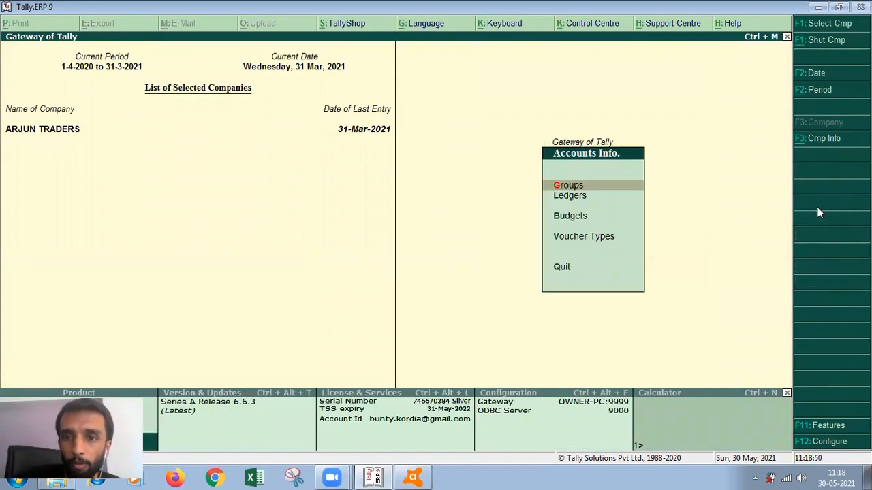
key("Down")
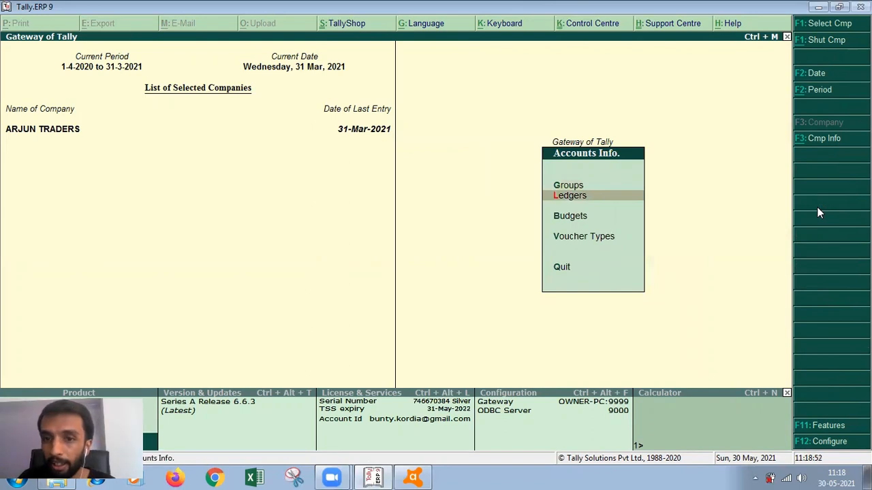
key("Down")
key("Down")
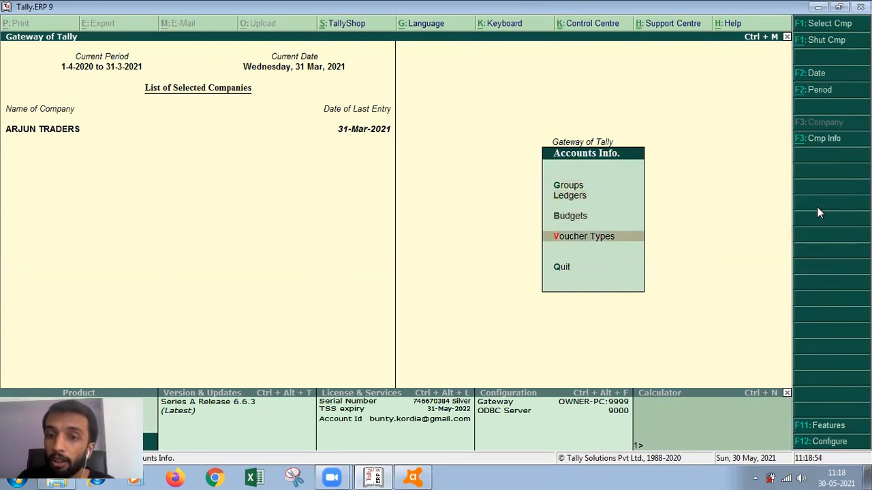
key("Return")
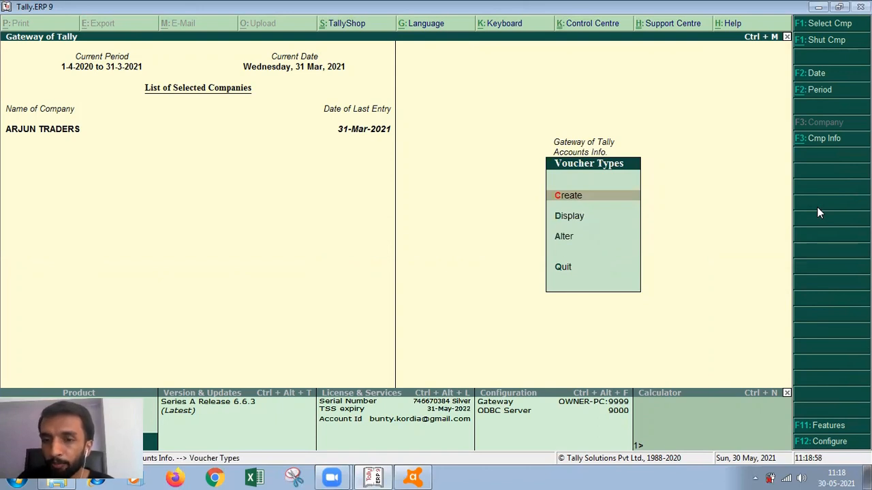
key("Return")
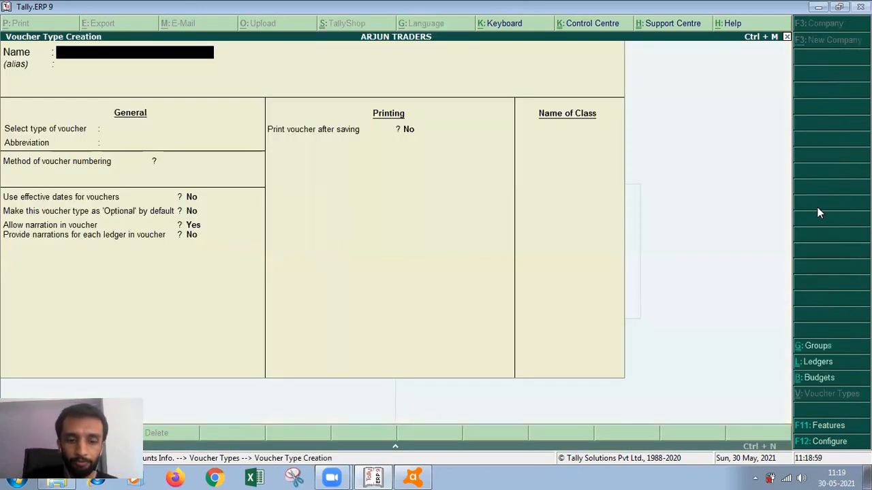
type("CREDIT SALES")
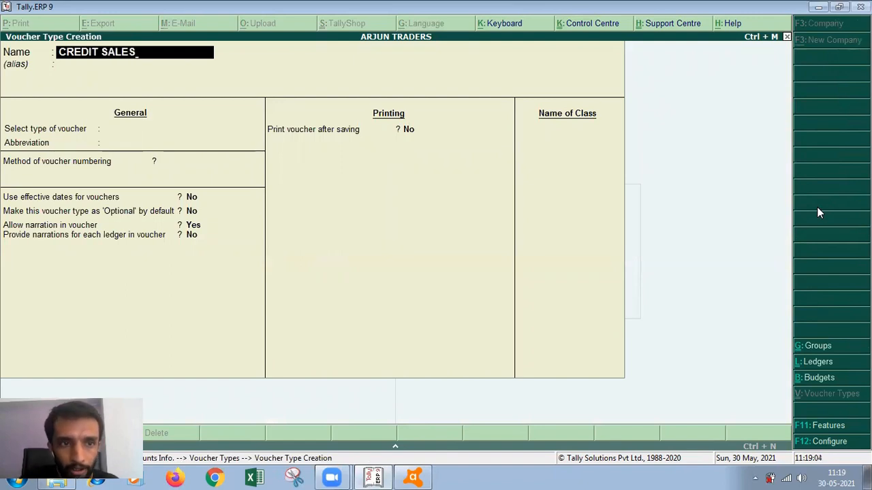
key("Return")
key("Return")
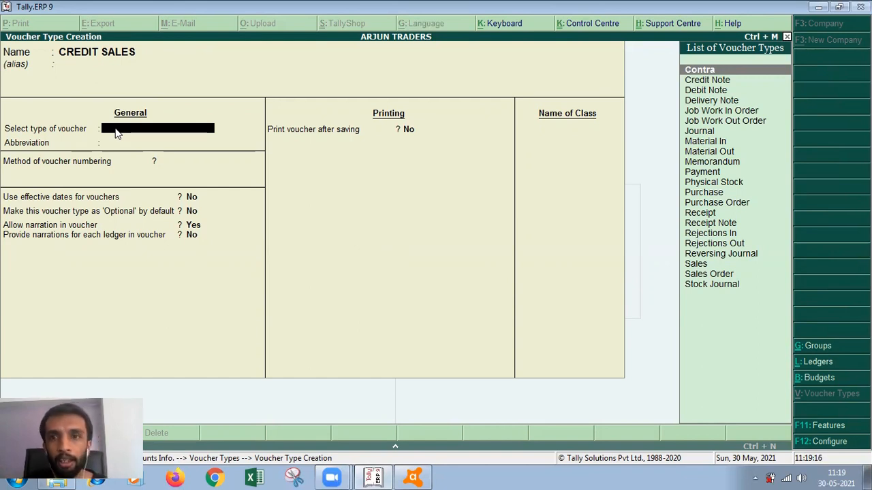
Step: Base the CREDIT SALES voucher type on Sales, keeping the abbreviation Sale, automatic numbering and the default general options
type("SAL")
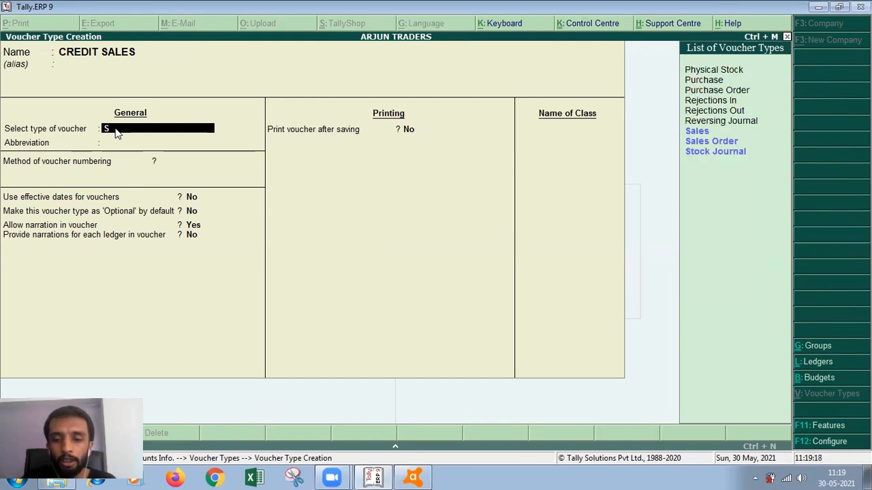
key("Return")
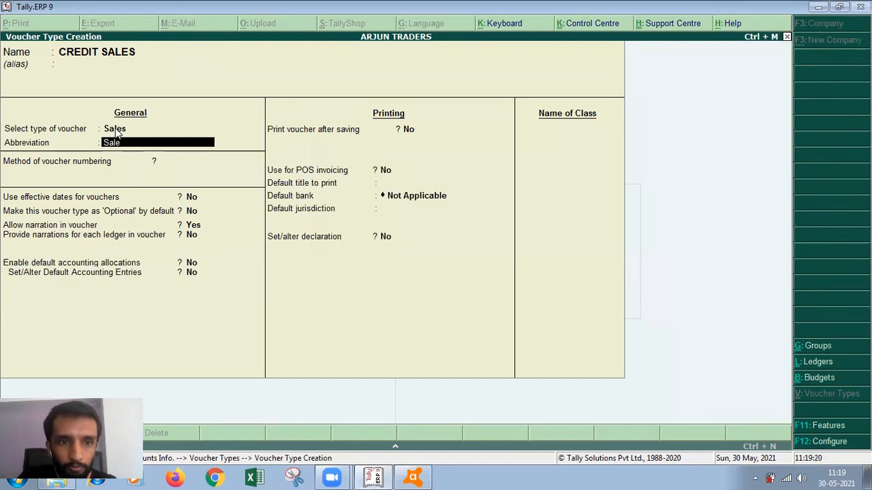
key("Return")
key("Return")
key("Return")
key("Return")
key("Return")
key("Return")
key("Return")
key("Return")
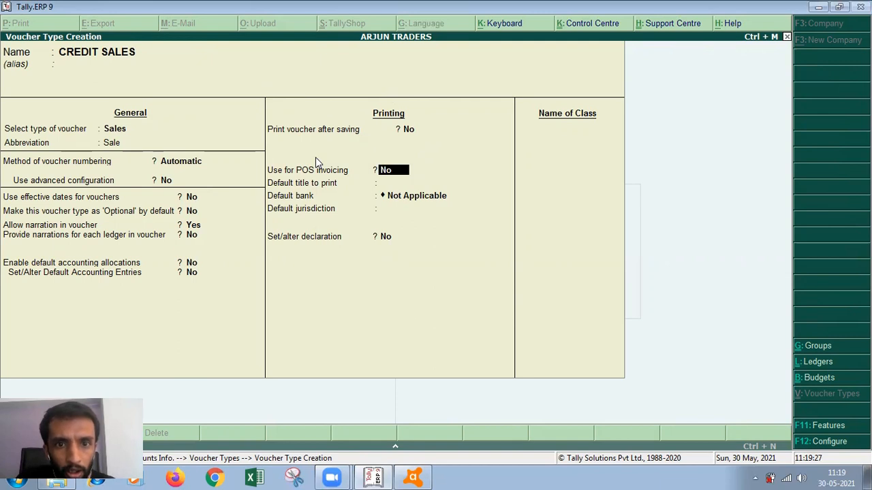
Step: Set the default title to print to CREDIT MEMO, keep the remaining printing defaults, and save the CREDIT SALES voucher type
key("Return")
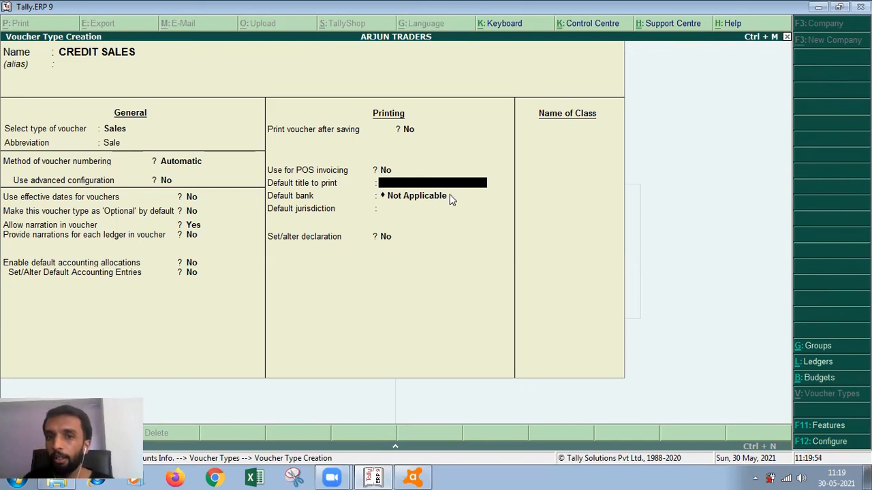
type("CREDIT MEMO")
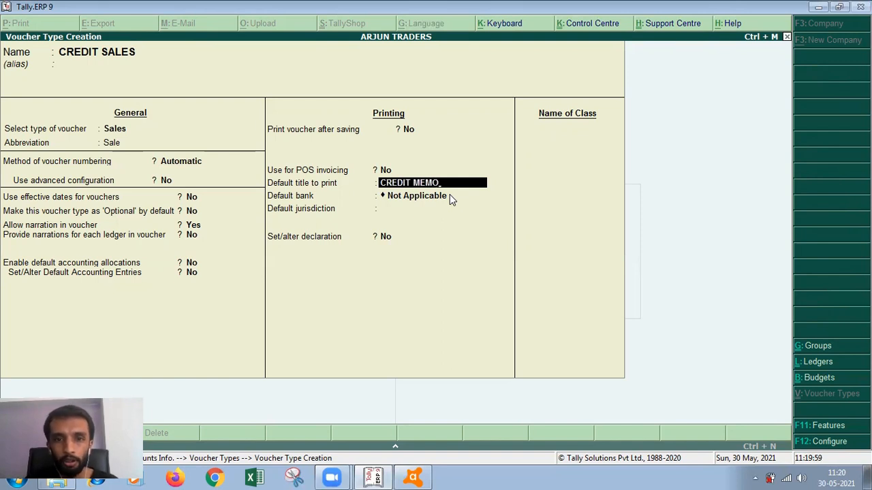
key("Return")
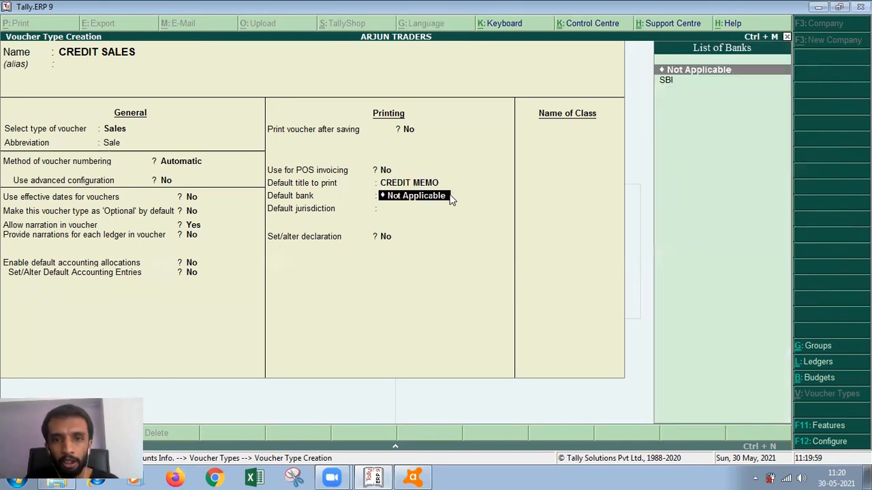
key("Return")
key("Return")
key("Return")
key("Return")
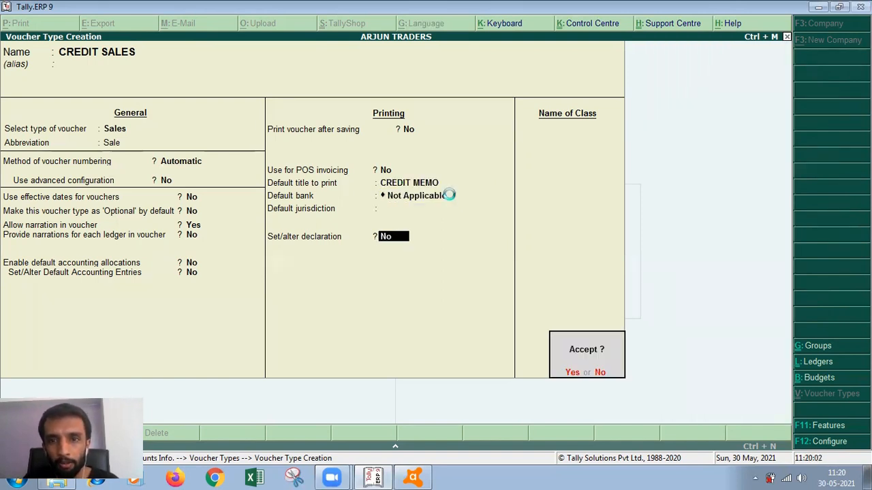
key("Return")
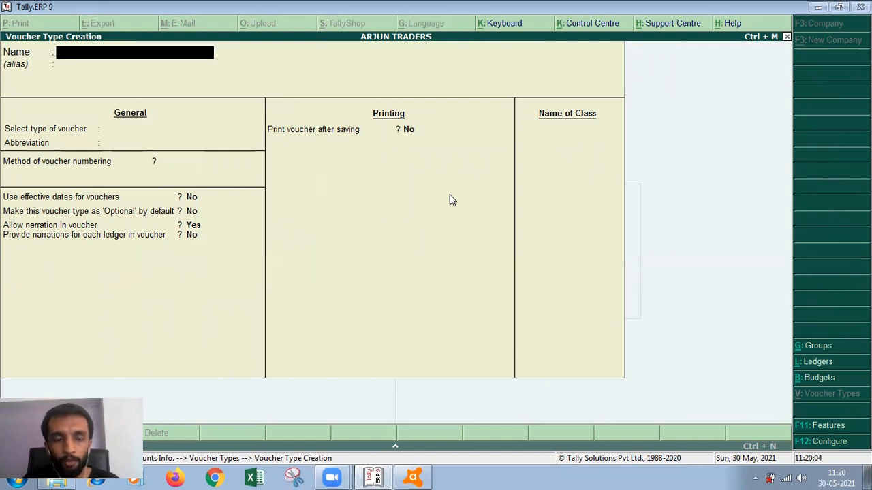
Step: Name another new voucher type CASH SALES, without an alias, and base it on Sales
type("CASH")
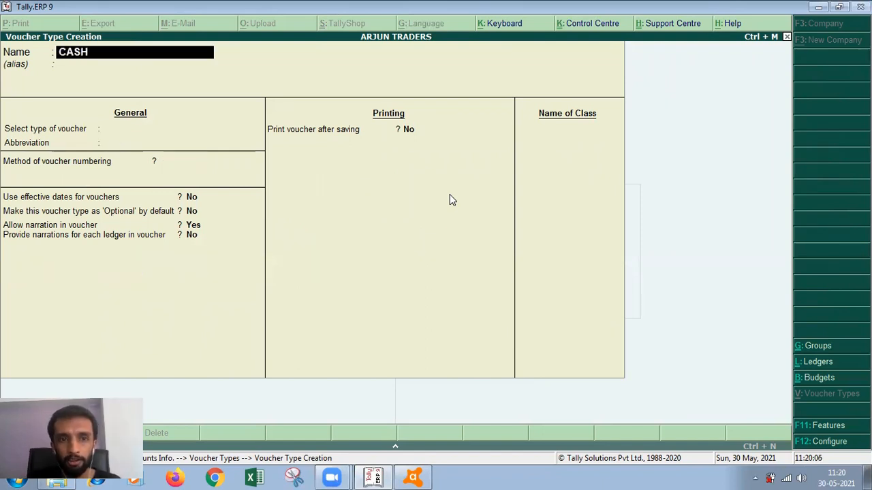
type(" SALES")
key("Return")
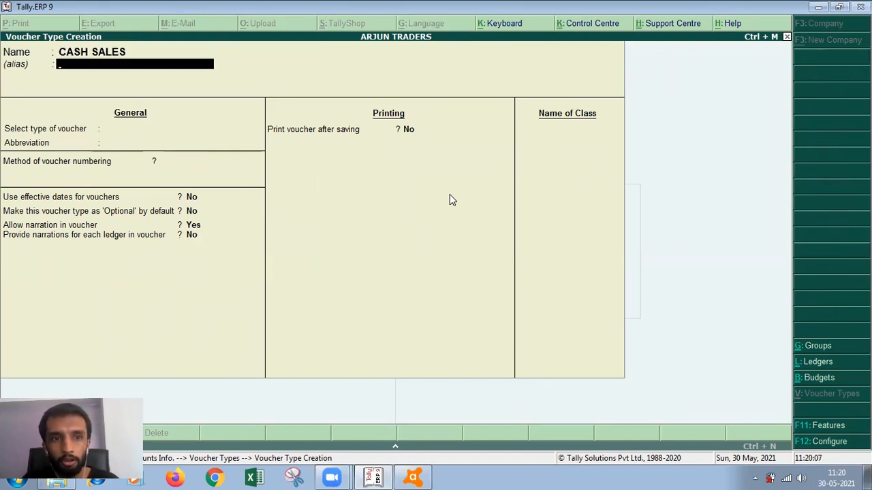
key("Return")
type("SAL")
key("Return")
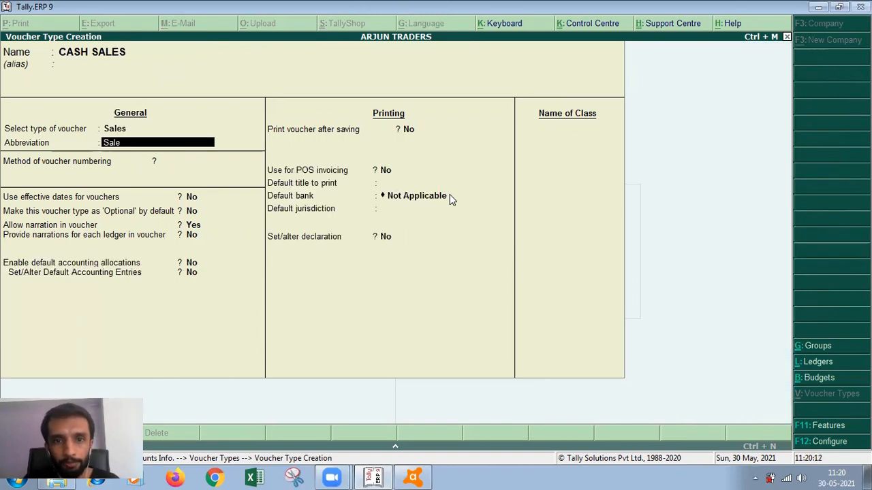
Step: Keep the abbreviation Sale, automatic numbering, the default general options and no POS invoicing for CASH SALES
key("Return")
key("Return")
key("Return")
key("Return")
key("Return")
key("Return")
key("Return")
key("Return")
key("Return")
key("Return")
key("Return")
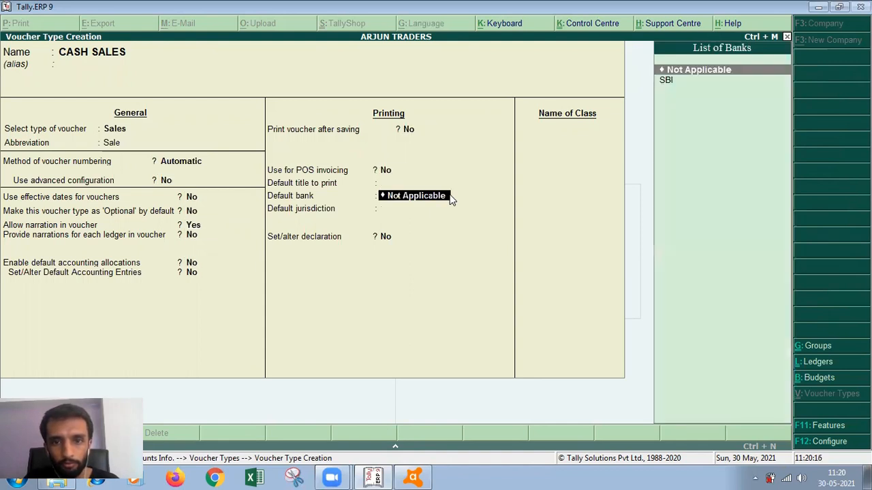
Step: Set the default title to print to CASH MEMO, keep the remaining printing defaults, and save the CASH SALES voucher type
key("Return")
key("Up")
key("Up")
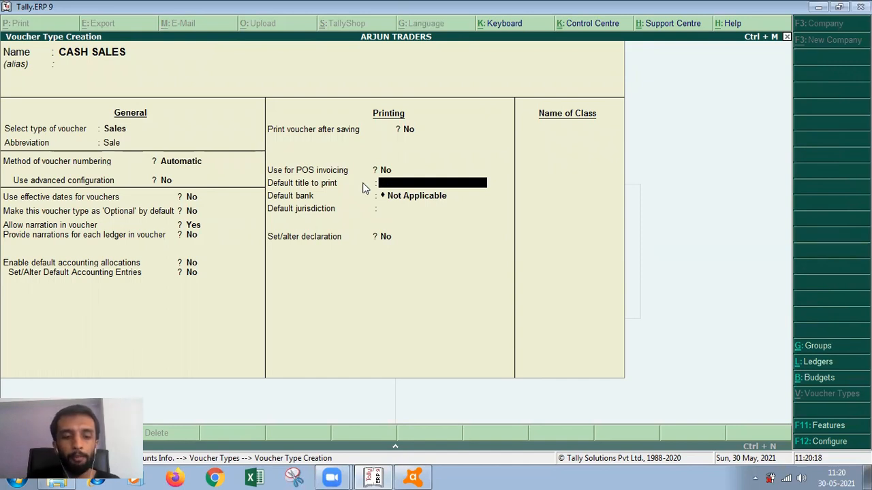
type("CASH MEMO")
key("Return")
key("Return")
key("Return")
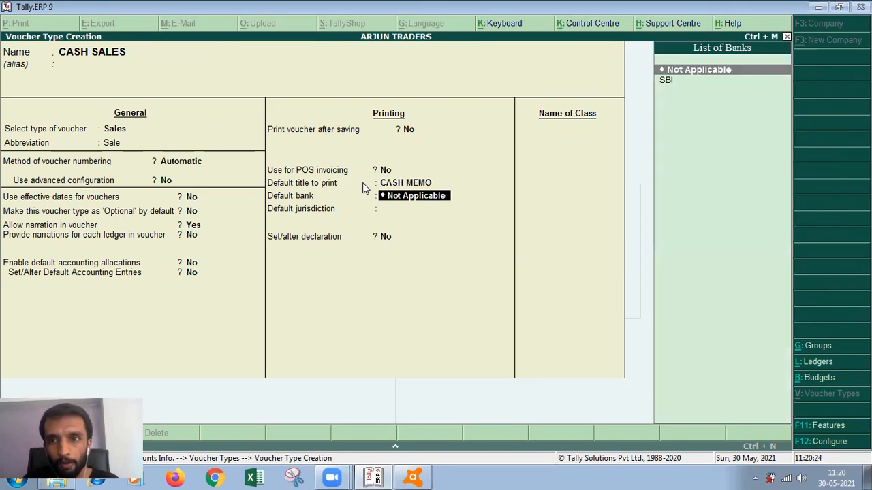
key("Return")
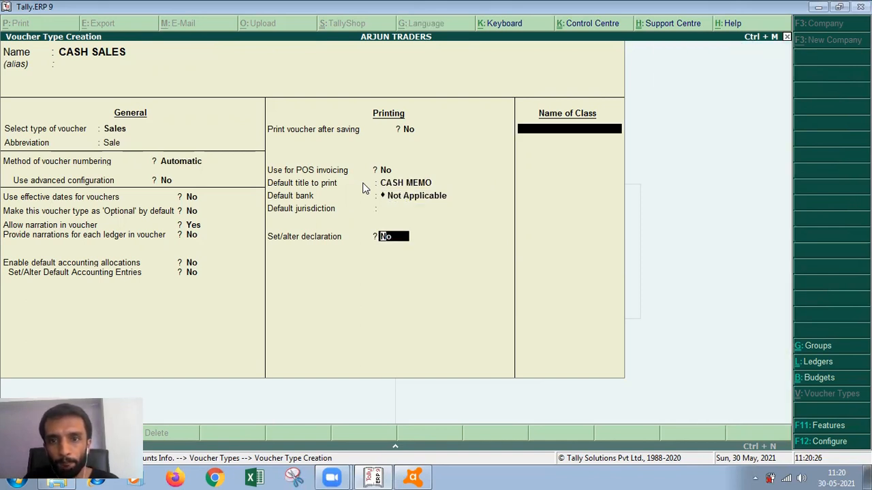
key("Return")
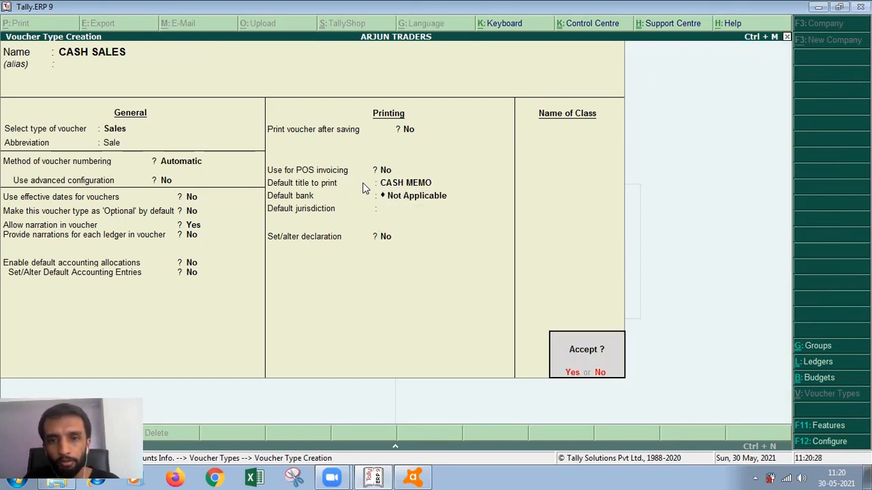
key("y")
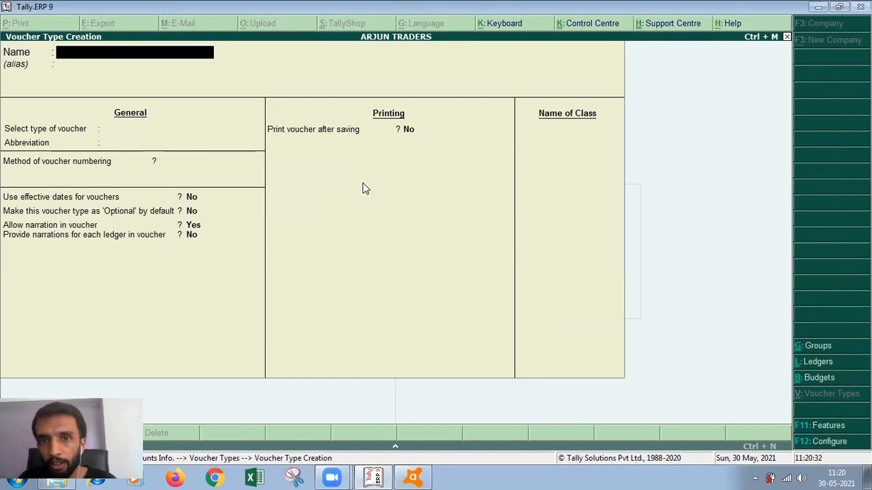
Step: Leave voucher type creation, open accounting voucher entry, and start a sales voucher of the CASH SALES type
key("Escape")
key("Escape")
key("Escape")
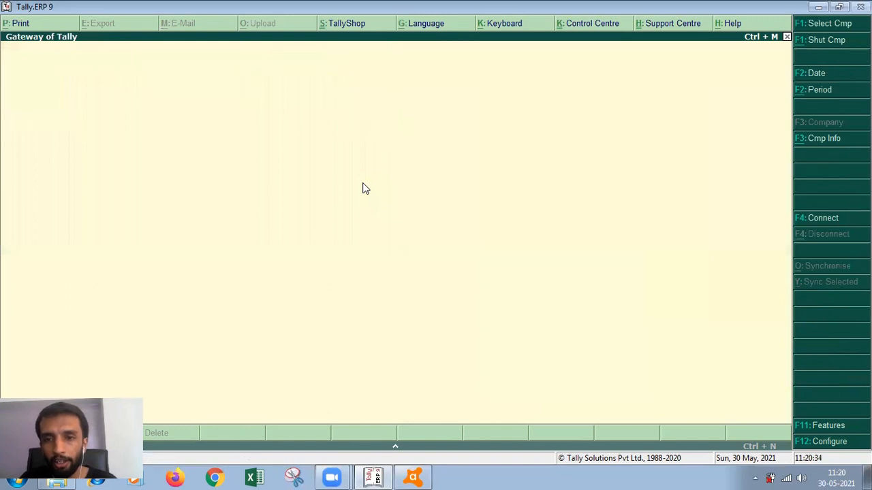
key("v")
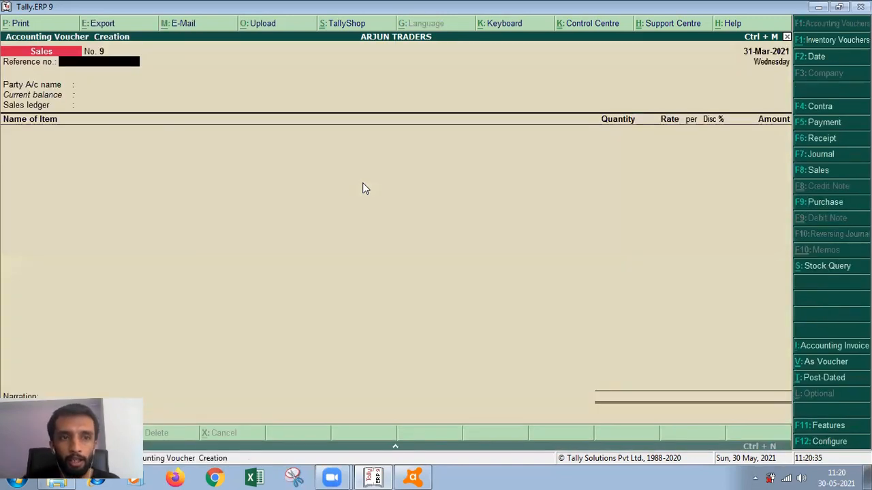
key("F9")
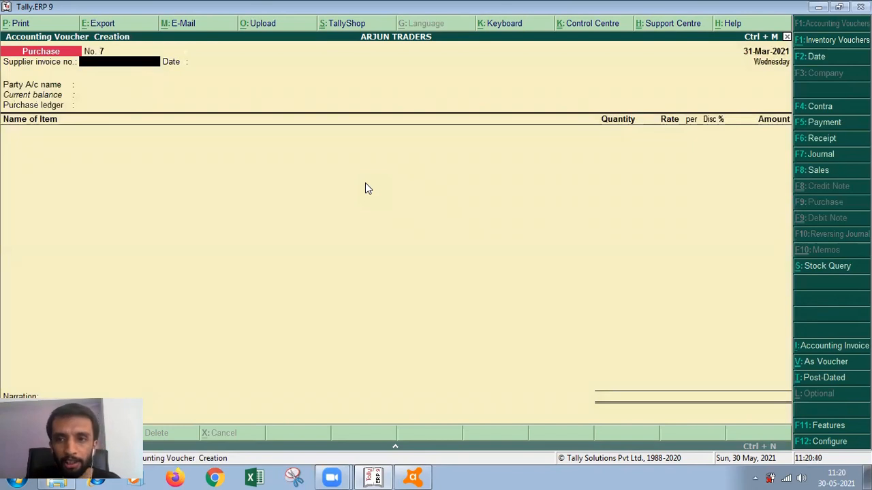
key("F8")
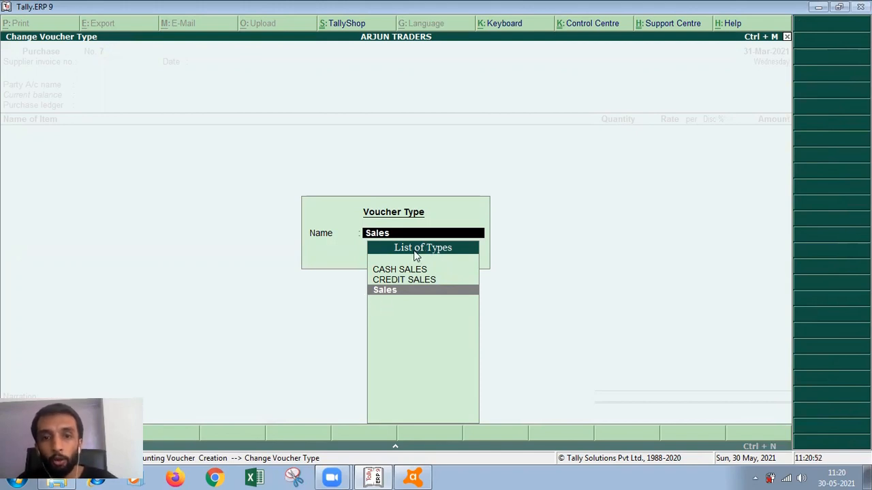
key("Up")
key("Up")
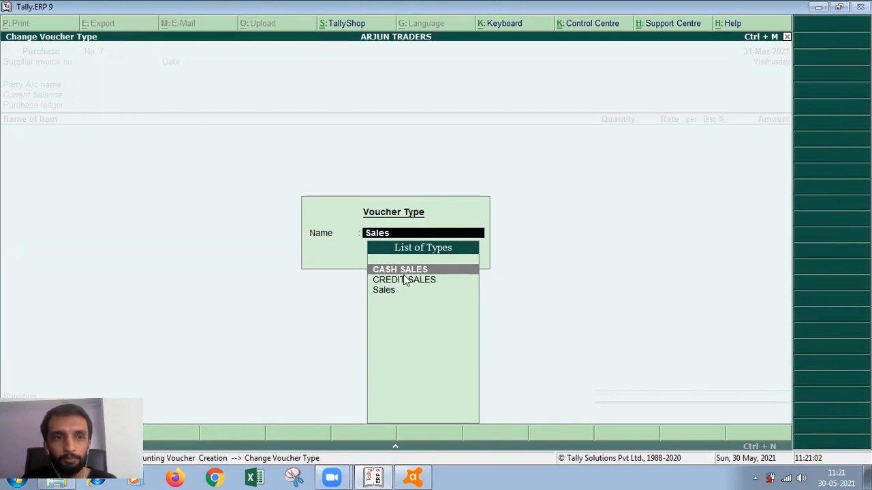
key("Return")
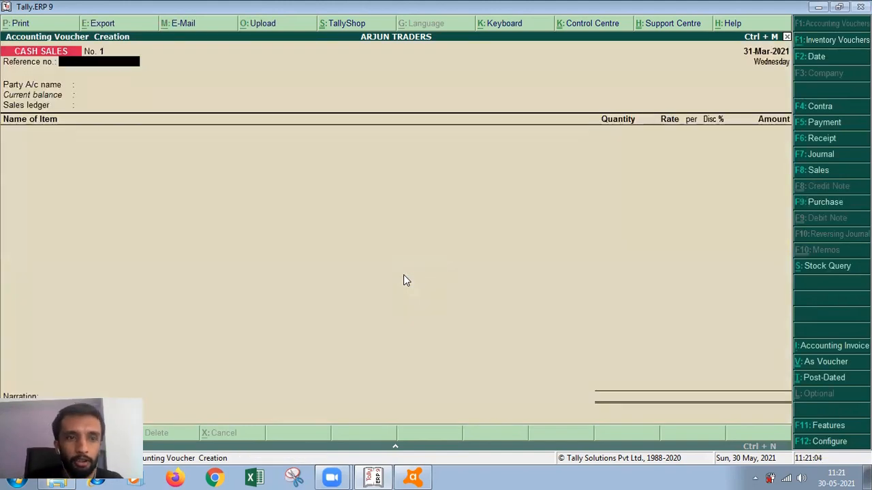
Step: Enter reference number 12 on the cash sales voucher and choose Cash as the party account
type("12")
key("Return")
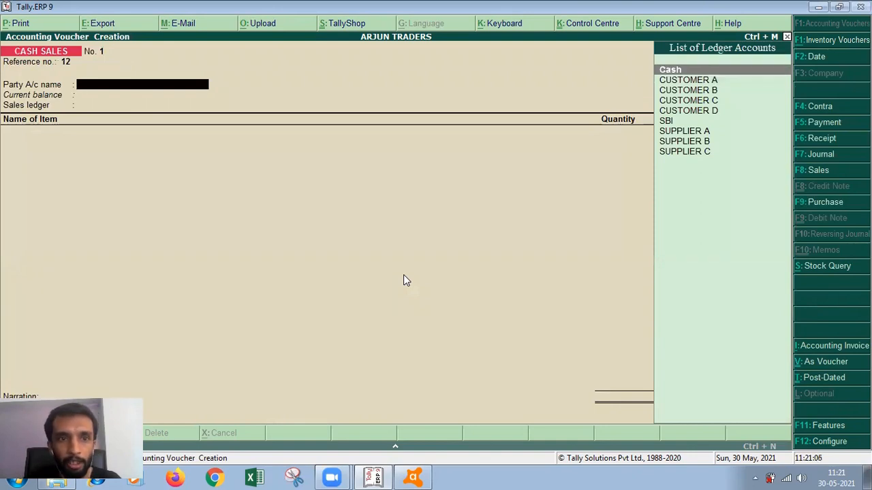
key("Return")
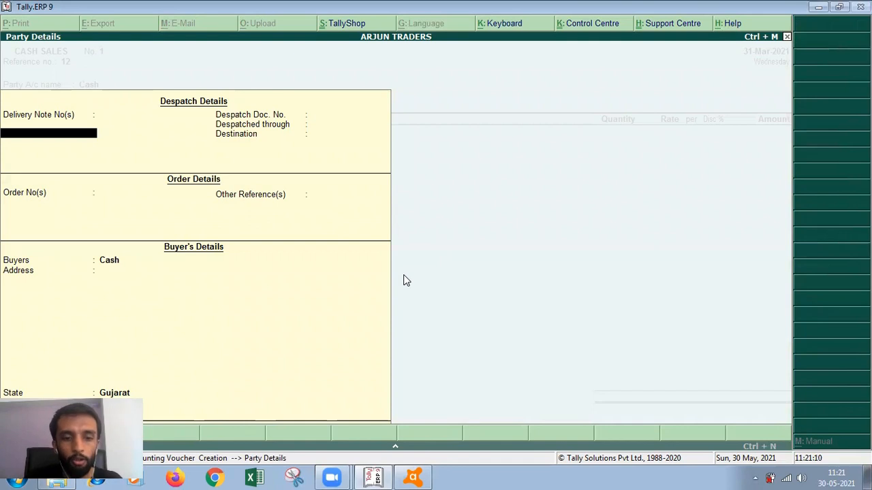
Step: Enter delivery note 13243 dated 31-Mar-2021, despatch document 7685 and despatch through A TRANSPORT, leaving the destination blank
type("13243")
key("Return")
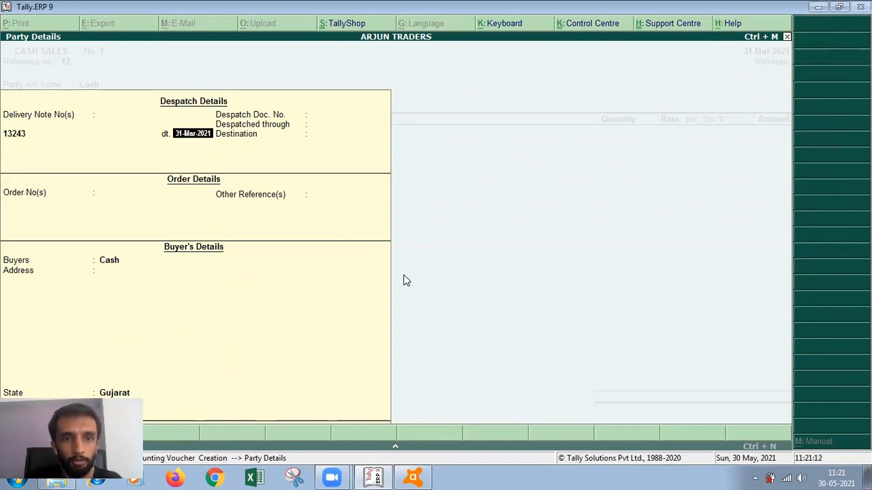
key("Return")
key("Return")
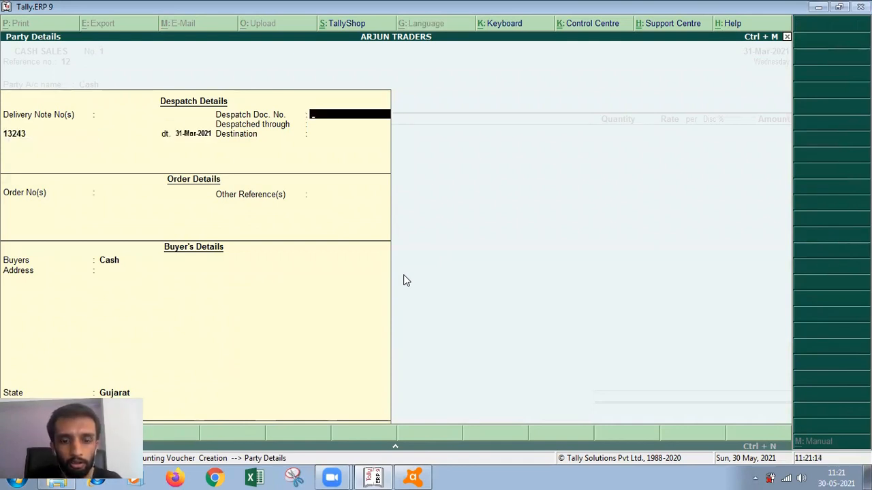
type("7685")
key("Return")
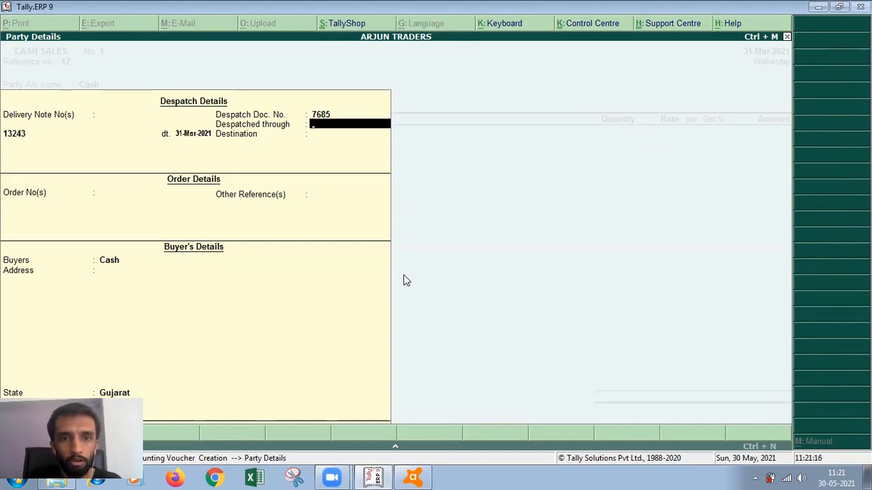
type("A TRANSPO")
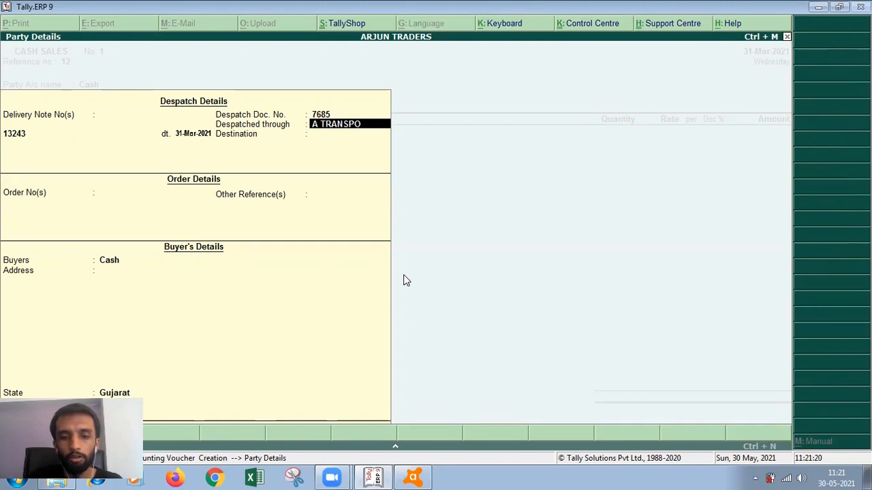
type("RT")
key("Return")
key("Return")
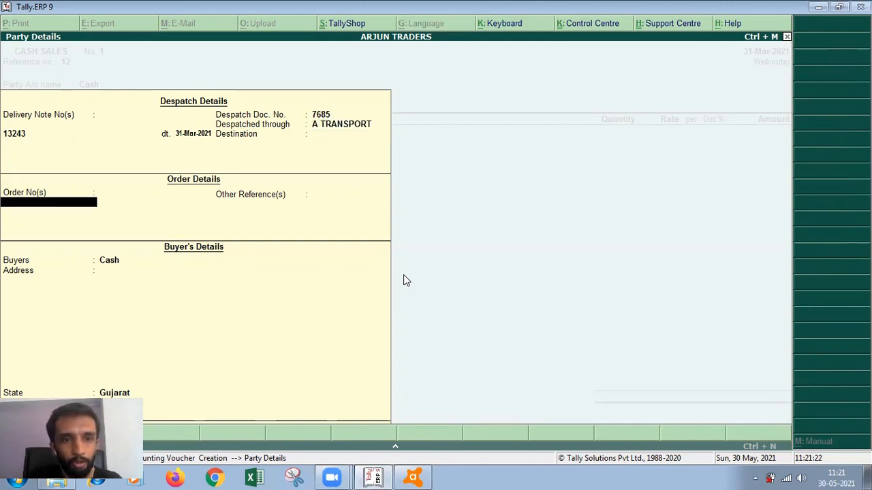
Step: Leave the order details blank, choose CUSTOMER A as the buyer, and accept the remaining party details
key("Return")
key("Return")
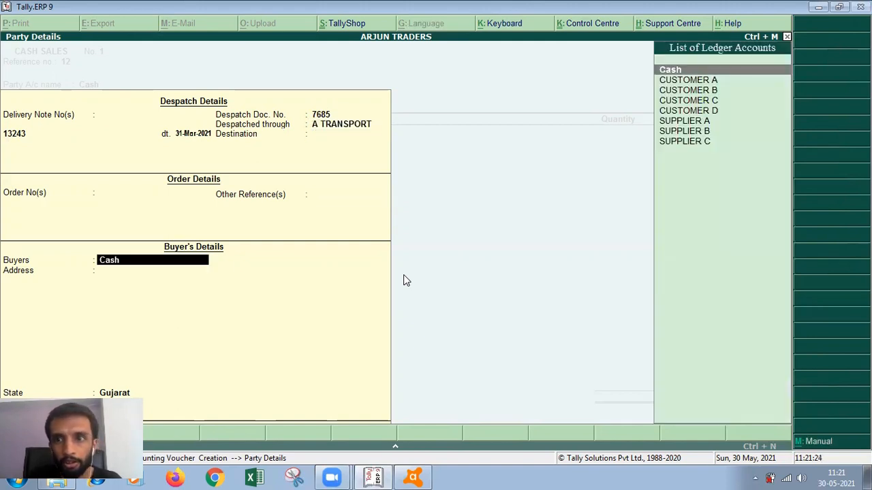
key("Down")
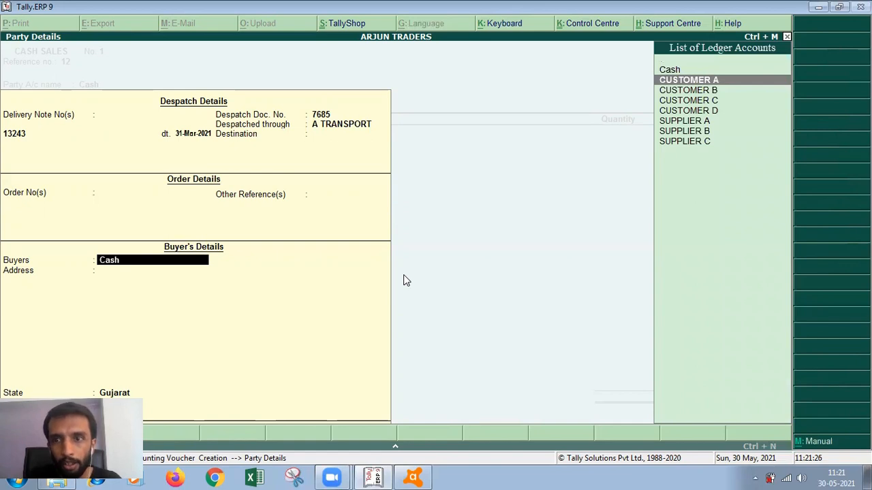
key("Return")
key("Return")
key("Return")
key("Return")
key("Return")
key("Return")
key("Return")
key("Return")
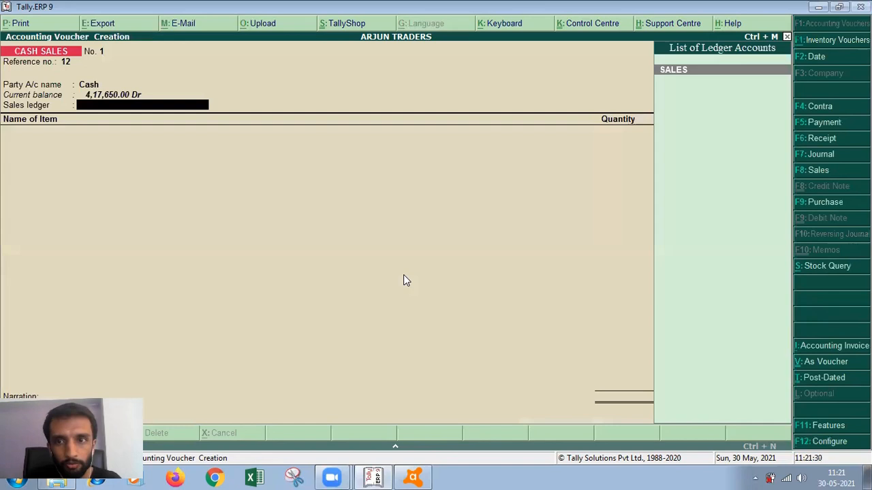
Step: Choose the SALES ledger and add ITEM A, 50 NOS at 100.00 with a 2 % discount
key("Return")
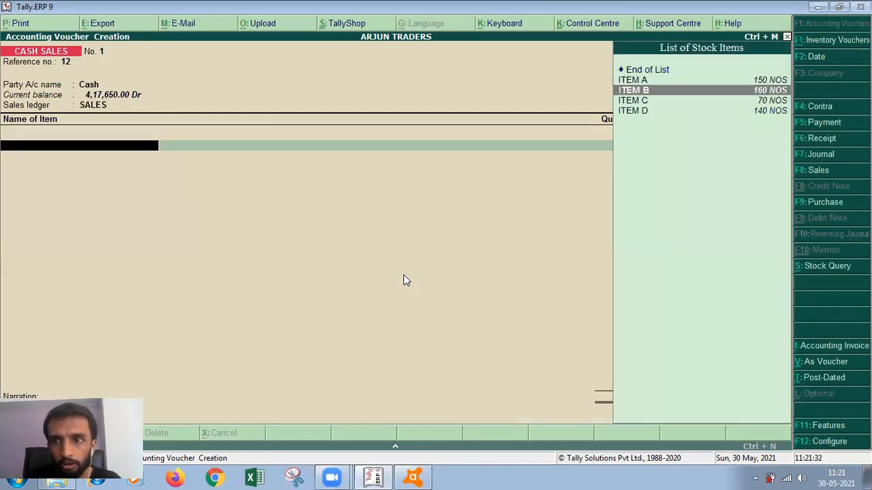
key("Return")
type("50")
key("Return")
key("Return")
key("Return")
key("Return")
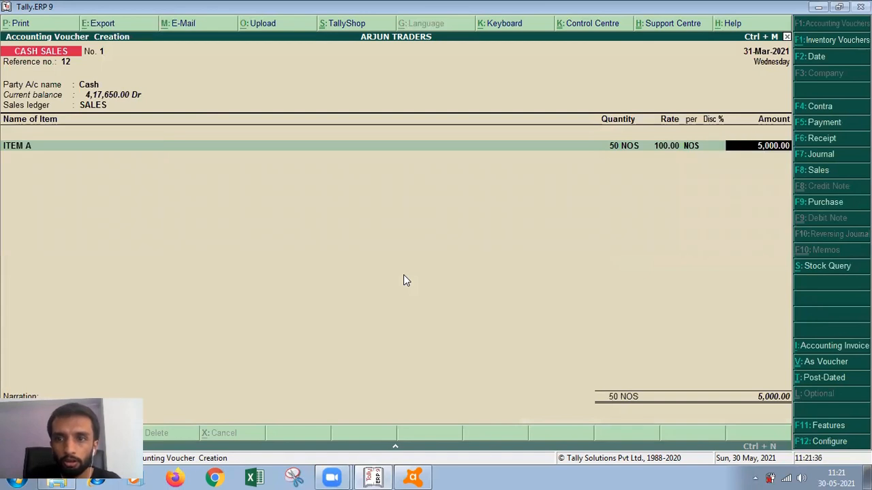
key("Return")
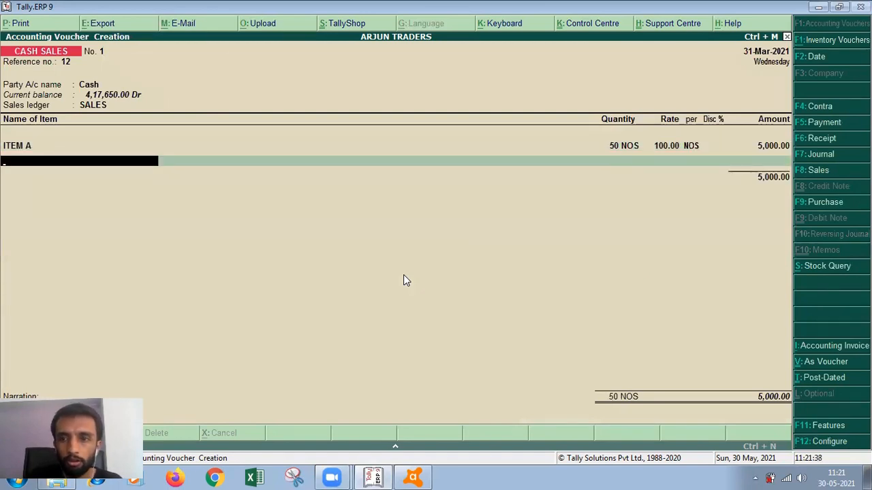
key("BackSpace")
type("2")
key("Return")
key("Return")
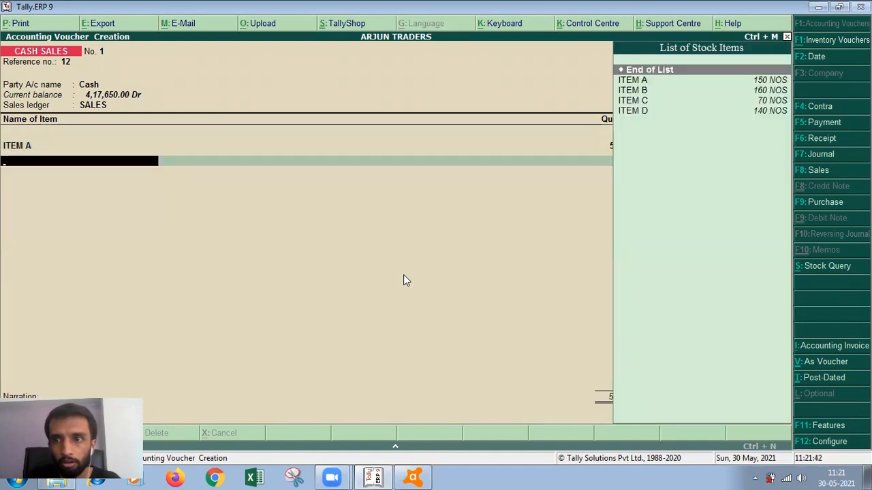
Step: Add ITEM B, 20 NOS at 150.00 with a 3 % discount, as the second invoice line
key("Down")
key("Down")
key("Return")
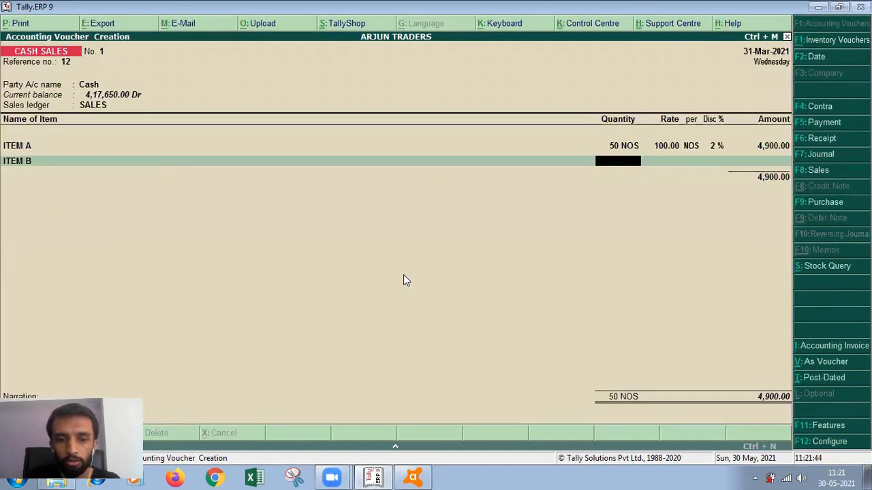
type("20")
key("Return")
key("Return")
key("Return")
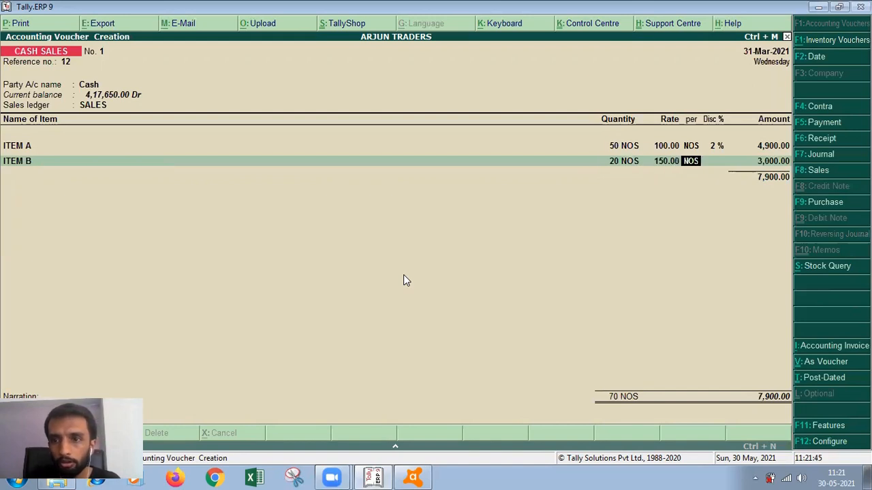
type("3")
key("Return")
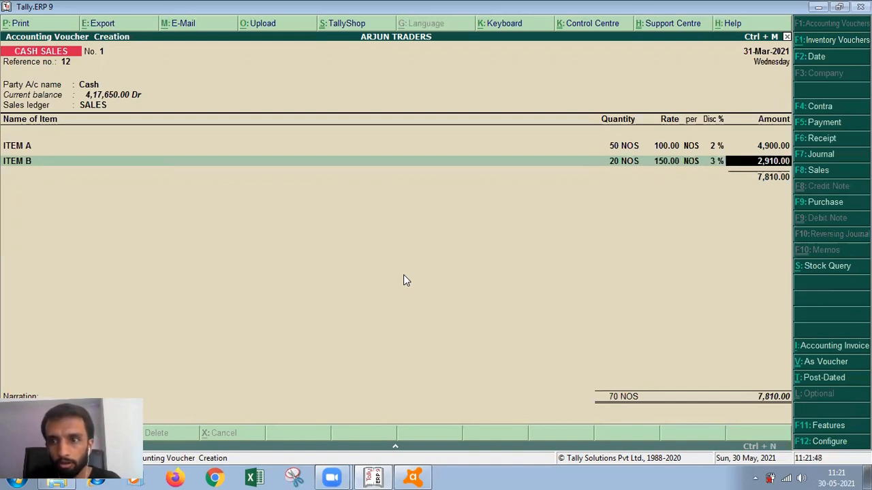
key("Return")
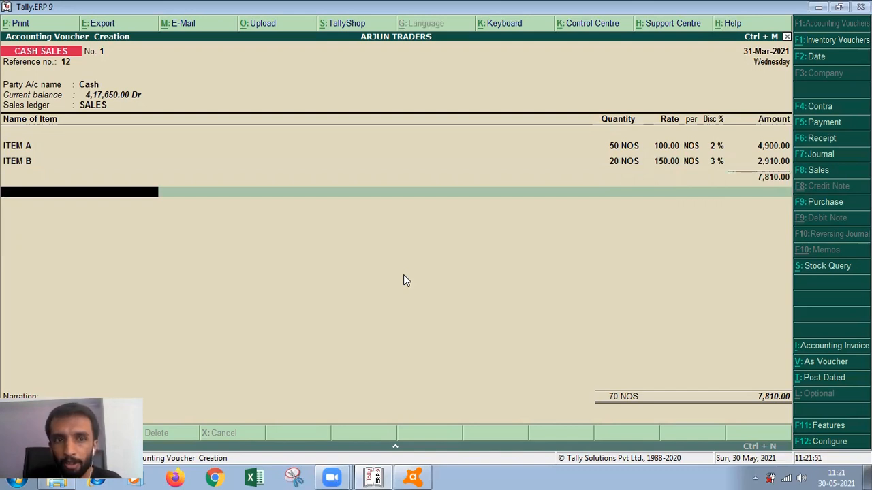
Step: Preview the printout of the cash sales voucher and examine its title, buyer, despatch and item details up close
key("alt+p")
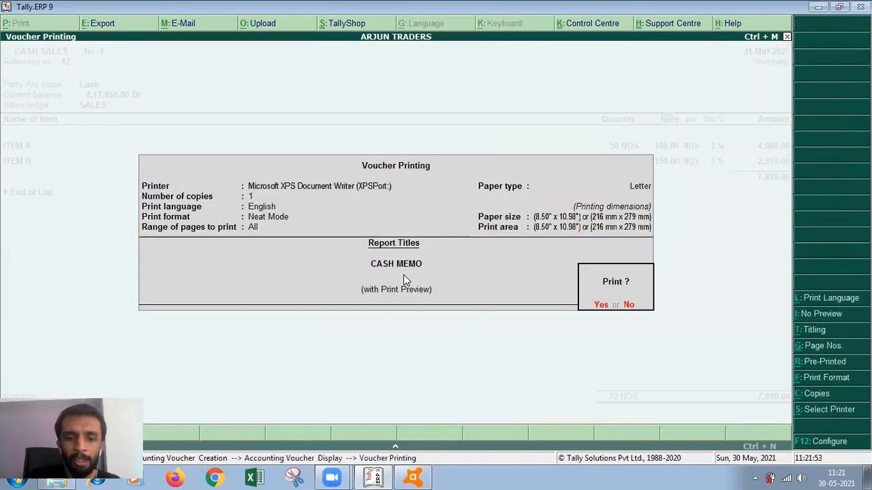
key("Return")
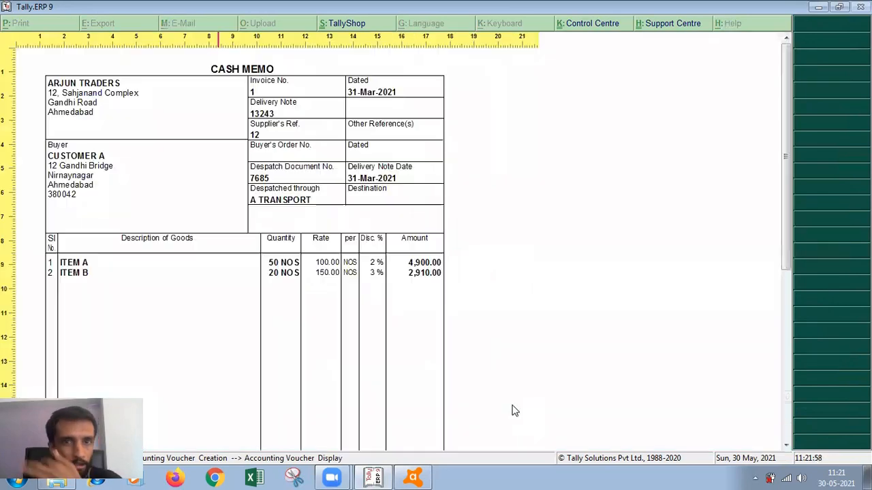
left_click(514, 409)
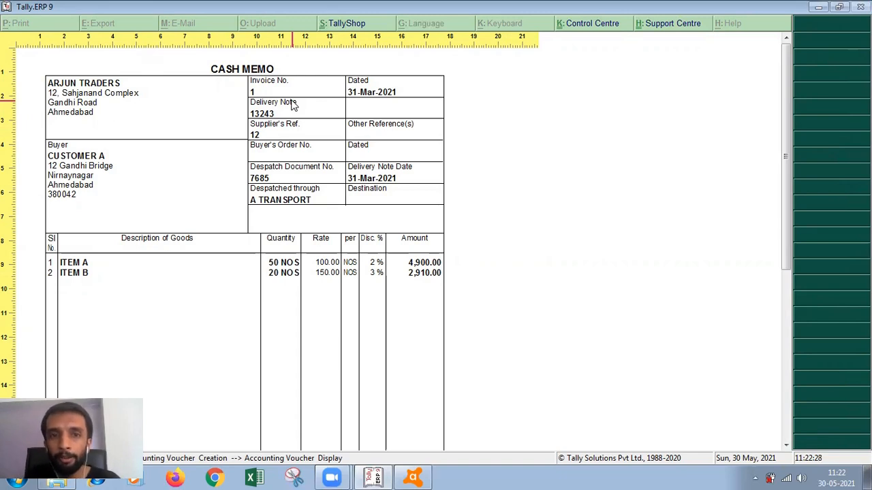
Step: Close the print preview and quit the cash sales voucher without saving it
key("Escape")
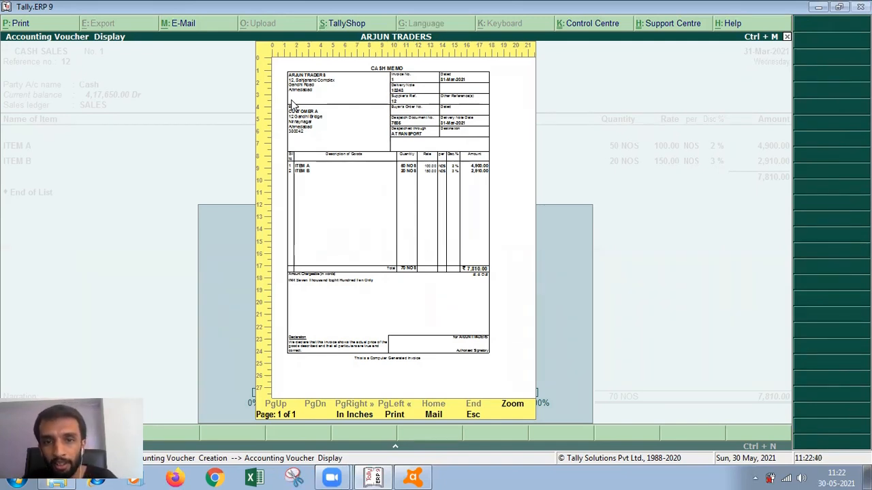
key("Escape")
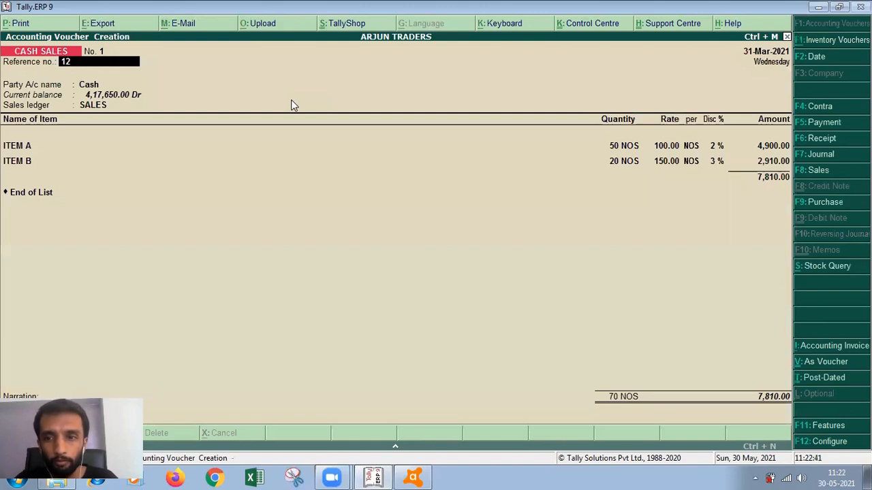
key("Escape")
key("y")
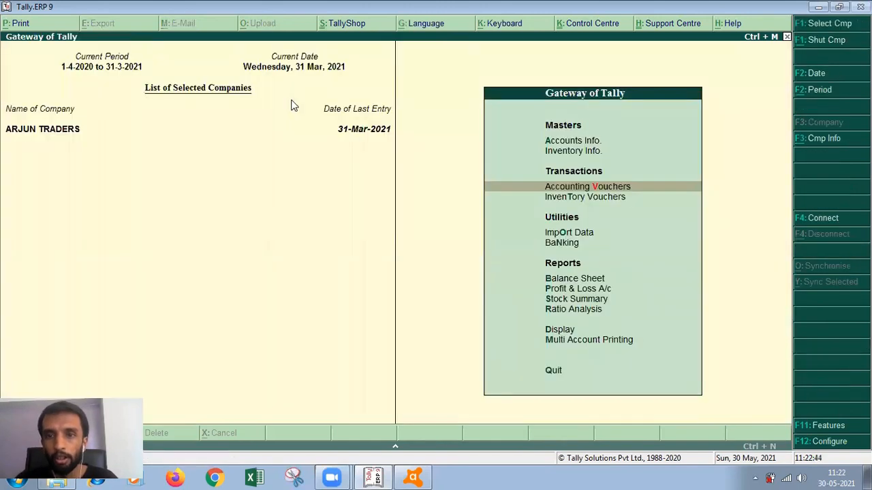
Step: Reopen accounting voucher entry, look at the available sales voucher types, and return to the Gateway of Tally
key("Return")
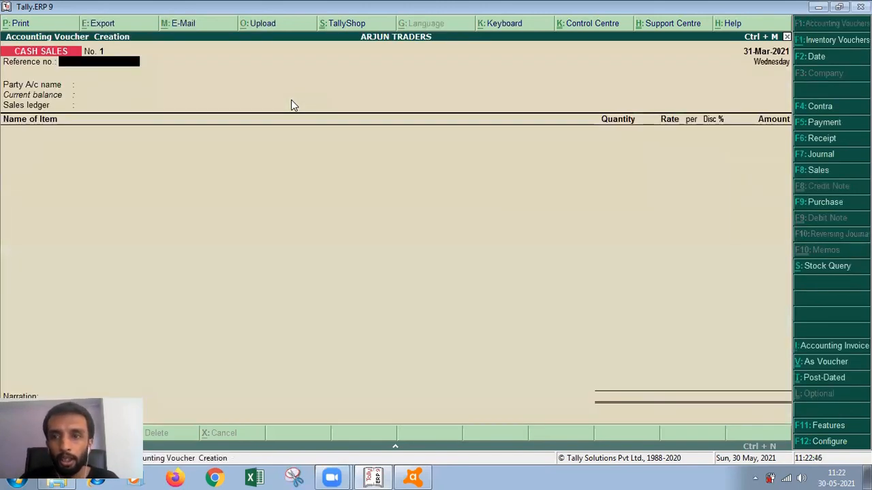
key("F8")
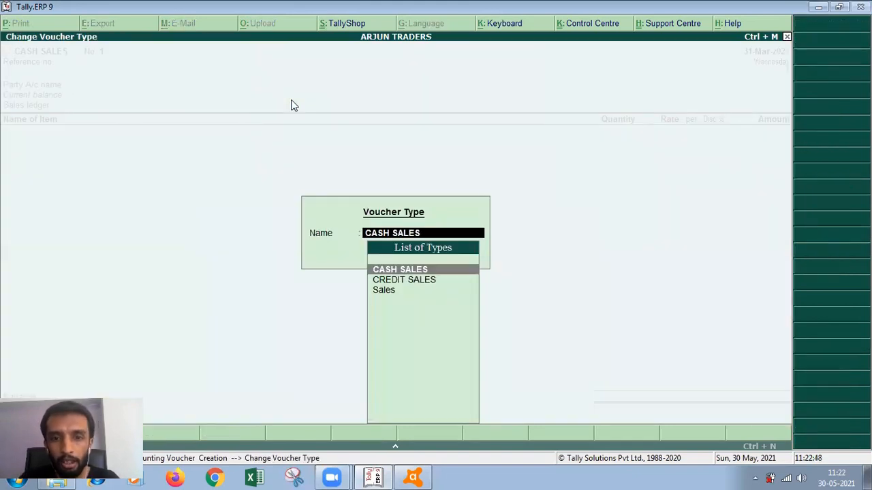
key("Return")
key("Escape")
key("Return")
key("Escape")
key("Escape")
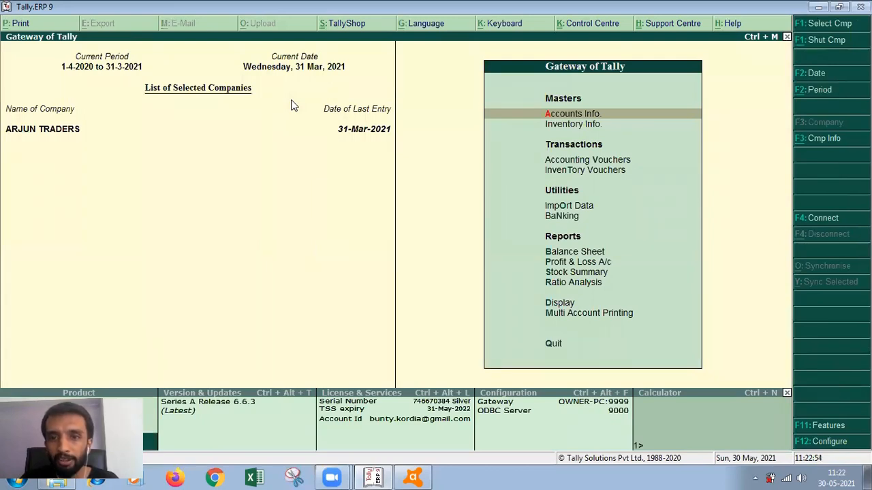
Step: Start a new voucher type named CASH PURCHASE, without an alias, and base it on Purchase
key("Return")
key("Down")
key("Down")
key("Down")
key("Return")
key("Return")
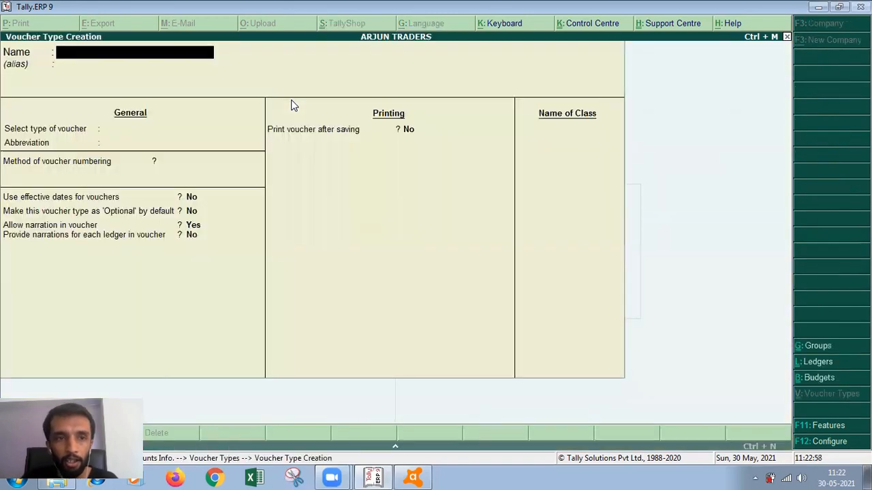
type("CASH")
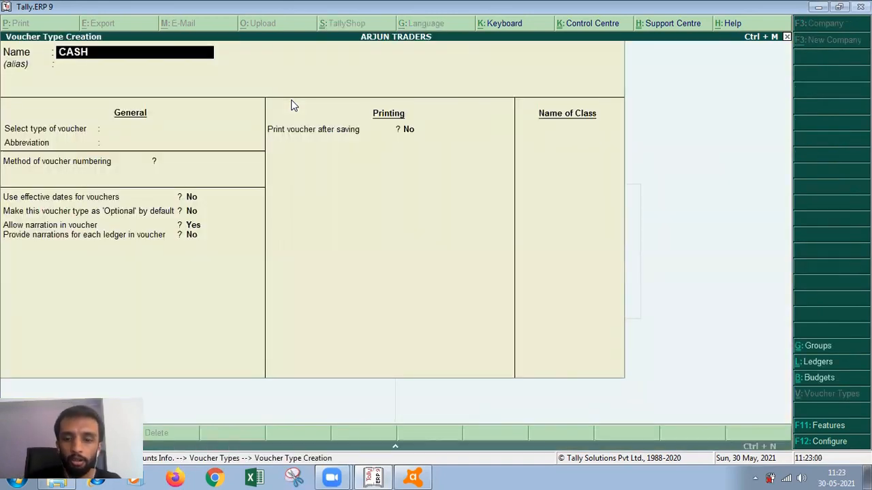
type(" PURCHASE")
key("Return")
key("Return")
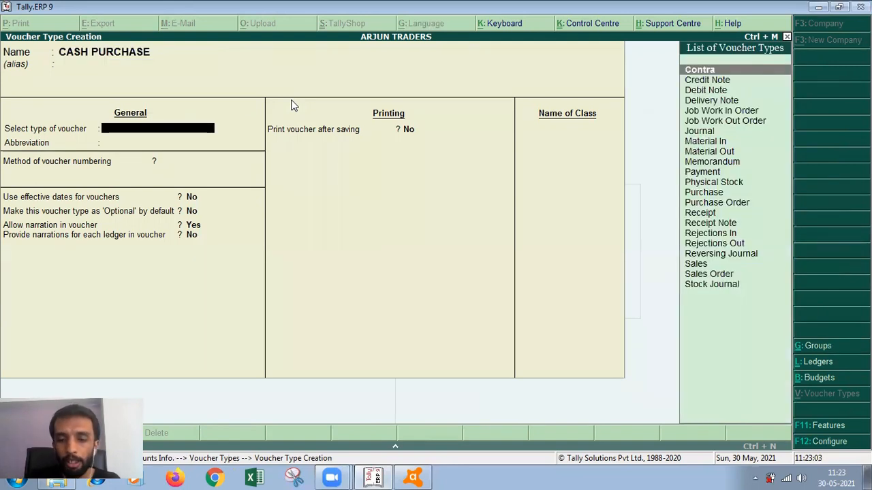
type("PUR")
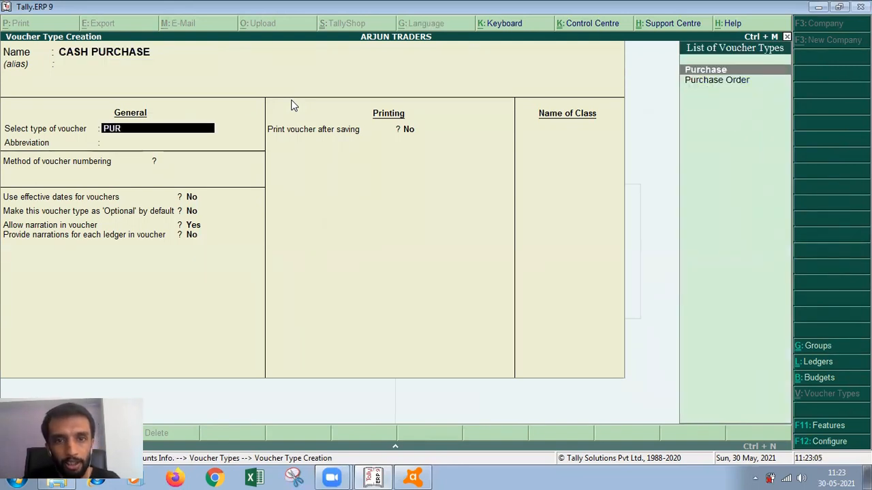
key("Return")
Step: Keep the abbreviation Purc, automatic numbering, the default general options and no printing after saving for CASH PURCHASE
key("Return")
key("Return")
key("Return")
key("Return")
key("Return")
key("Return")
key("Return")
key("Return")
key("Return")
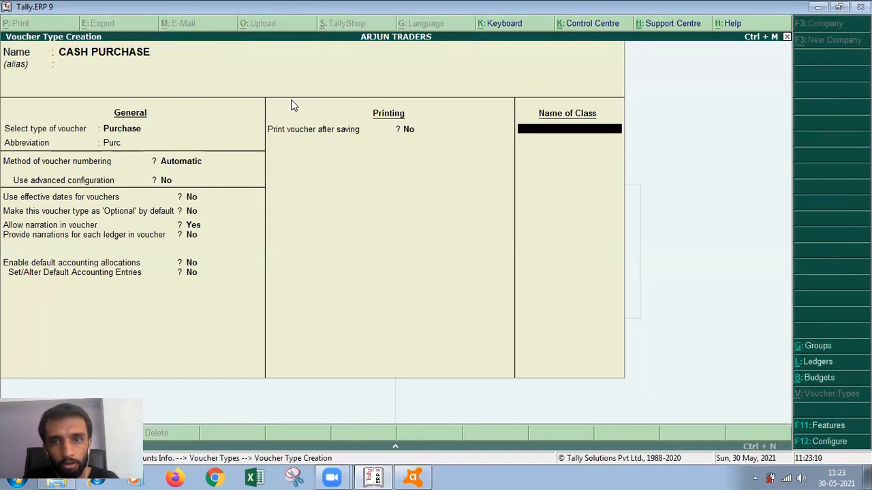
Step: Try enabling printing after saving for CASH PURCHASE, and set it back to No
key("BackSpace")
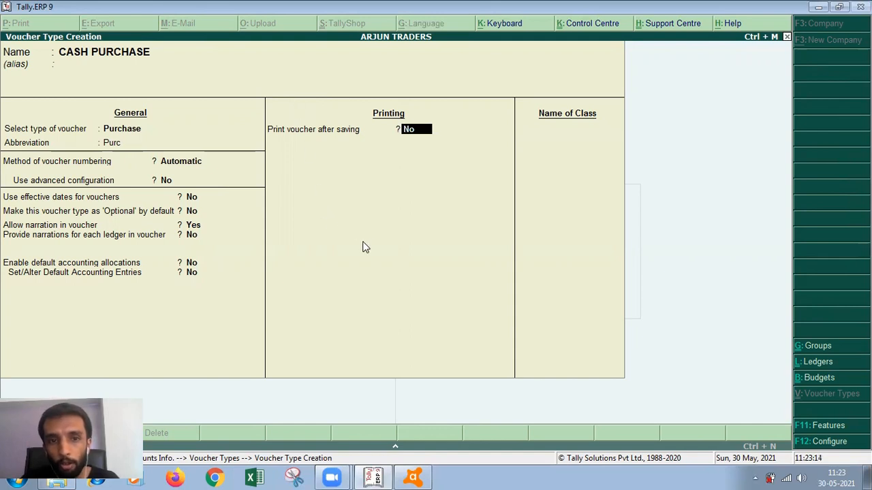
type("Y")
key("Return")
key("BackSpace")
key("b")
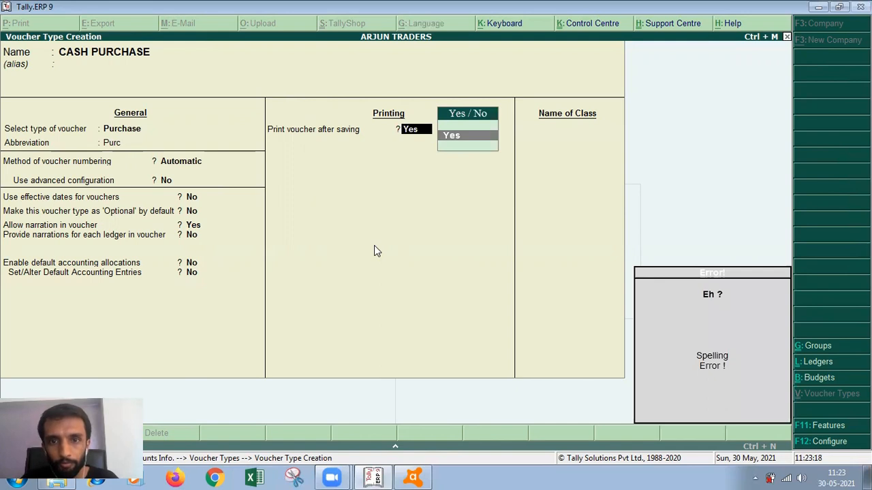
key("BackSpace")
key("BackSpace")
key("Return")
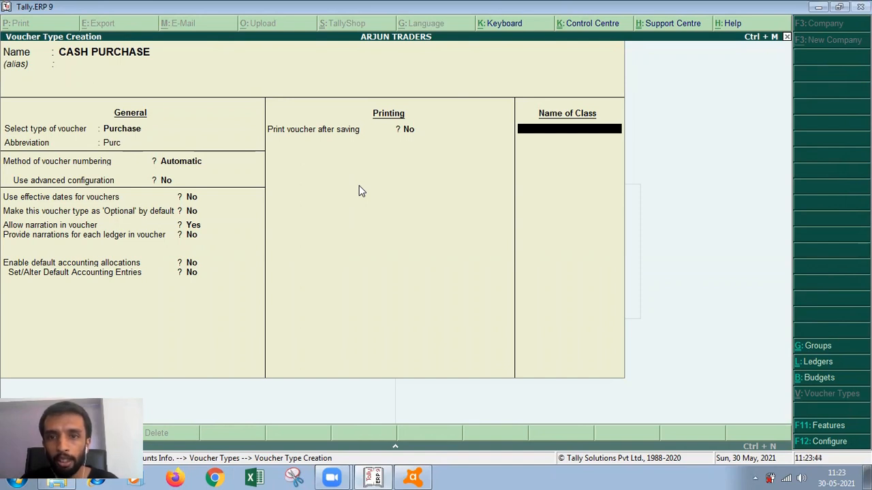
Step: Save the CASH PURCHASE voucher type and start another named CREDIT PURCHASE, without an alias, based on Purchase
key("Return")
key("Return")
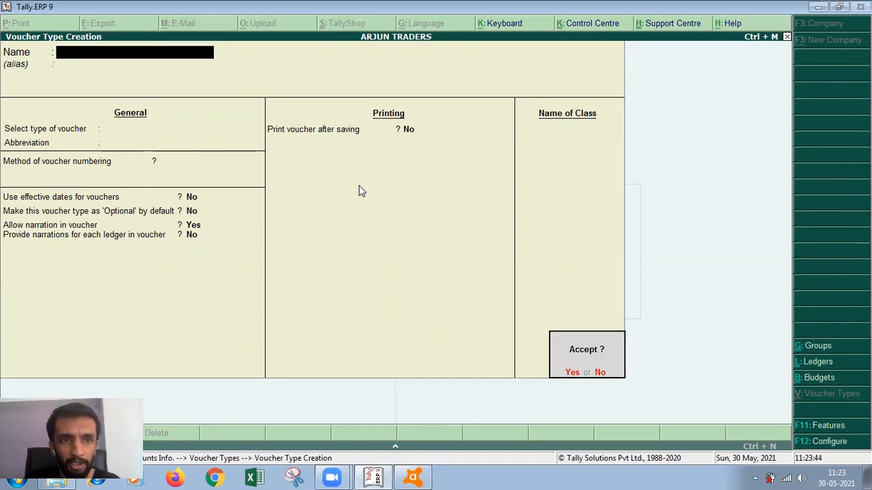
type("CRE")
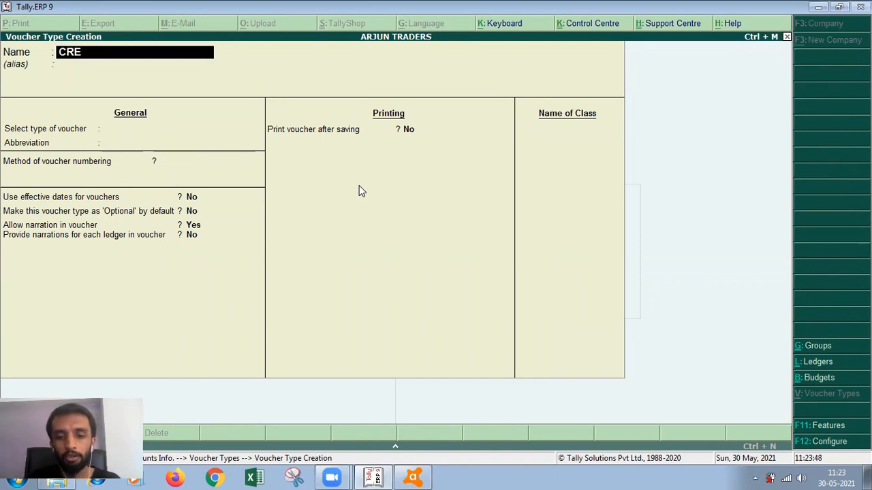
type("DIT PURCHASE")
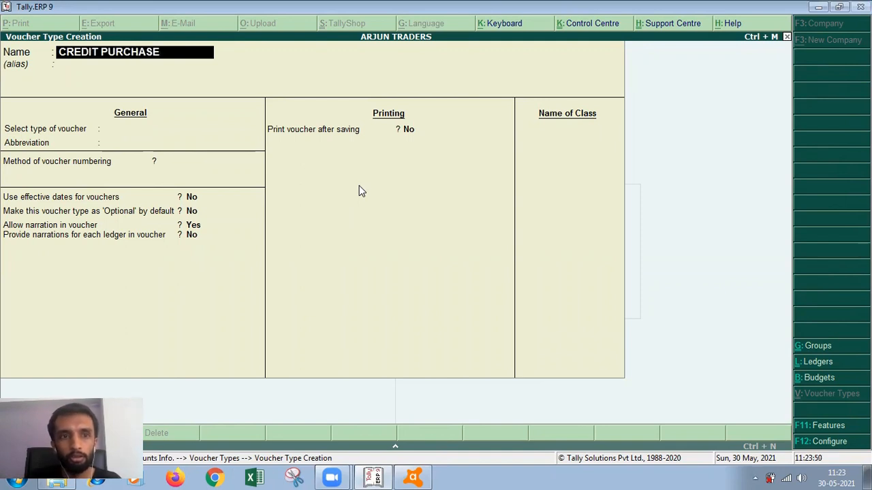
key("Return")
key("Return")
key("Down")
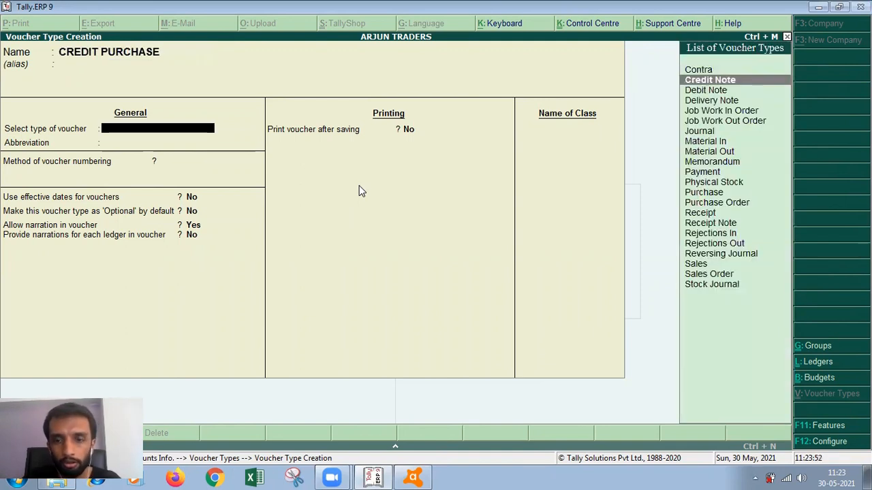
type("PU")
key("Return")
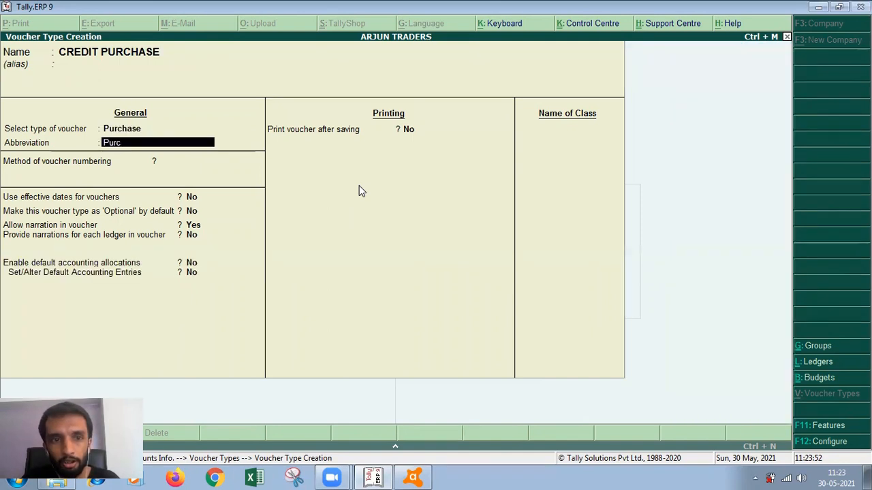
Step: Keep the abbreviation Purc, automatic numbering, default general options and no printing after saving for CREDIT PURCHASE, and save the voucher type
key("Return")
key("Return")
key("Return")
key("Return")
key("Return")
key("Return")
key("Return")
key("Return")
key("Return")
key("Return")
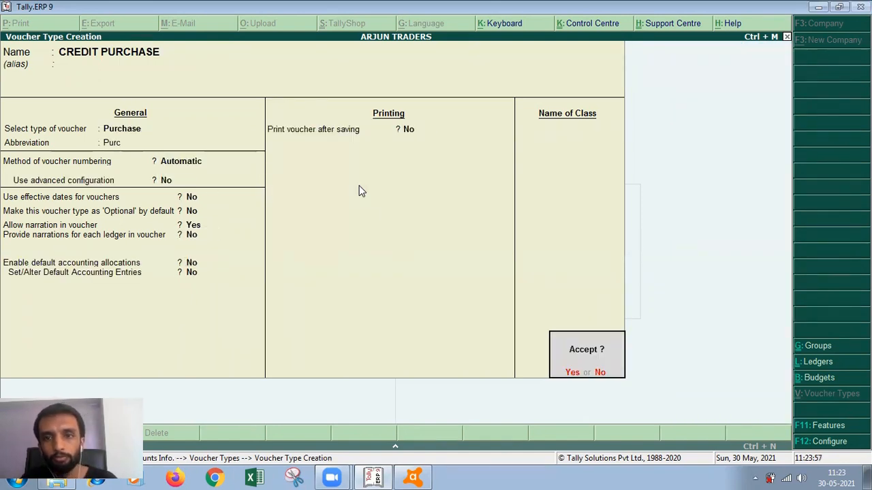
key("Return")
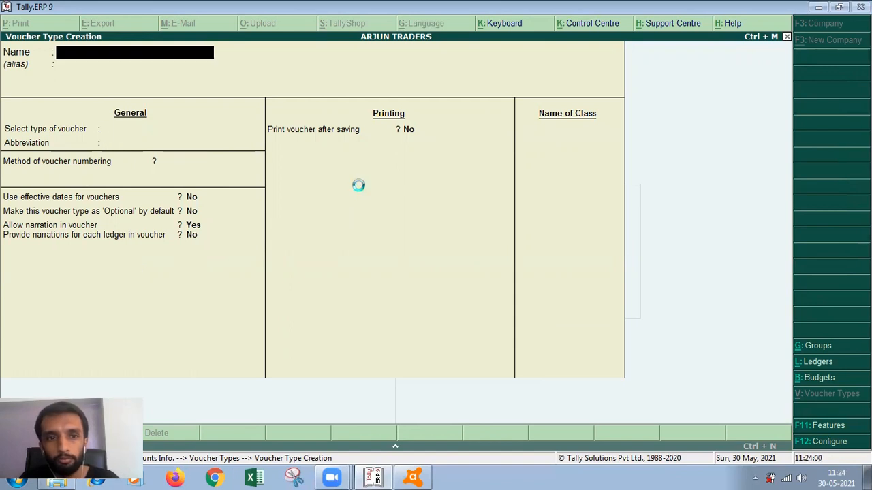
Step: Open accounting voucher entry, look at the available purchase voucher types, and return to the Gateway of Tally
key("Escape")
key("Escape")
key("Escape")
key("v")
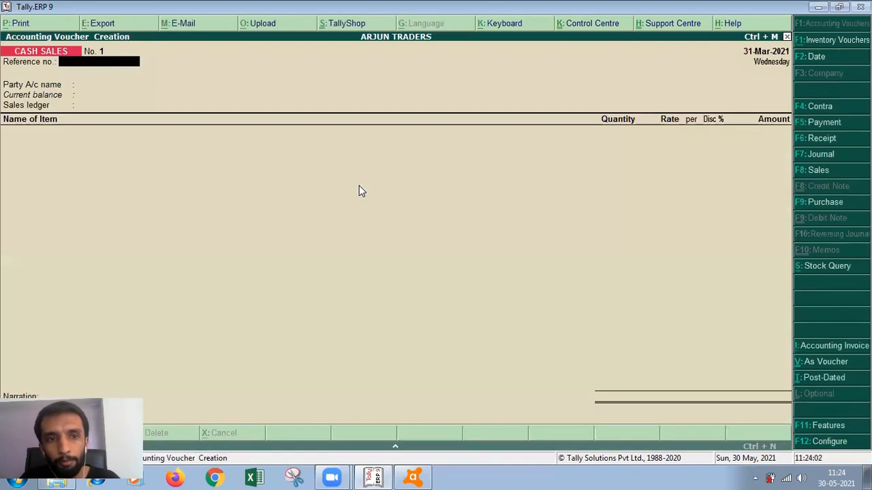
key("F9")
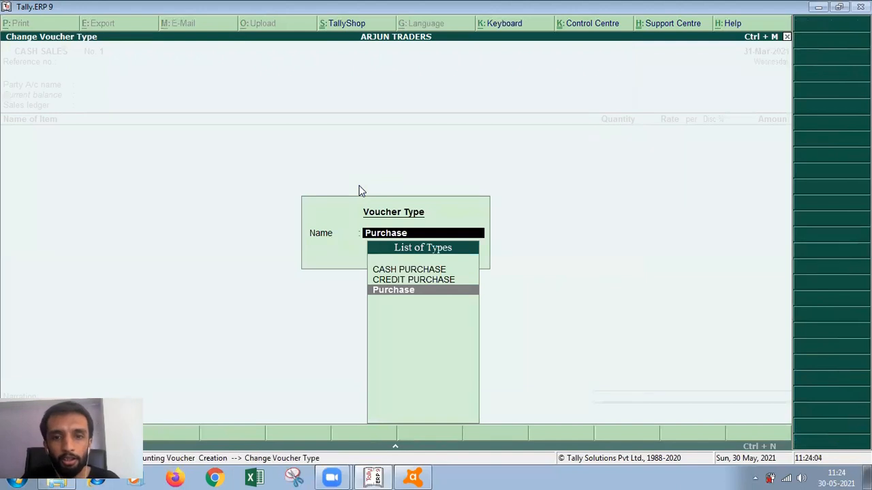
key("Up")
key("Up")
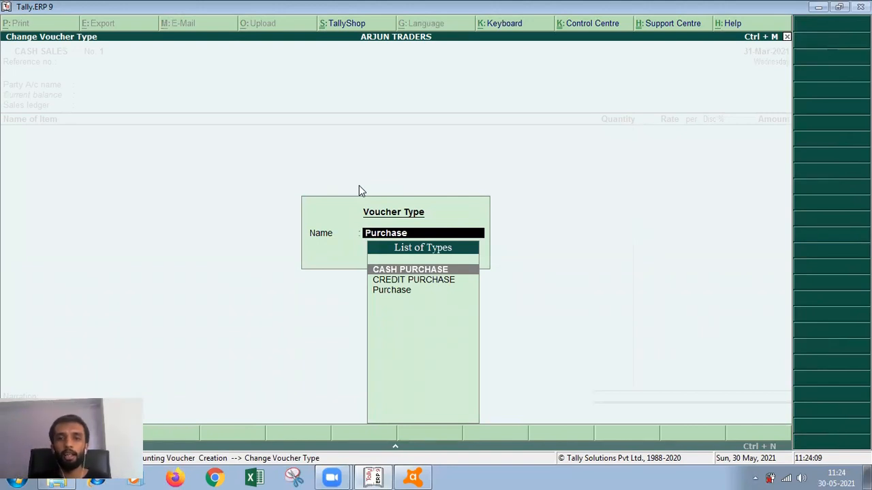
key("Escape")
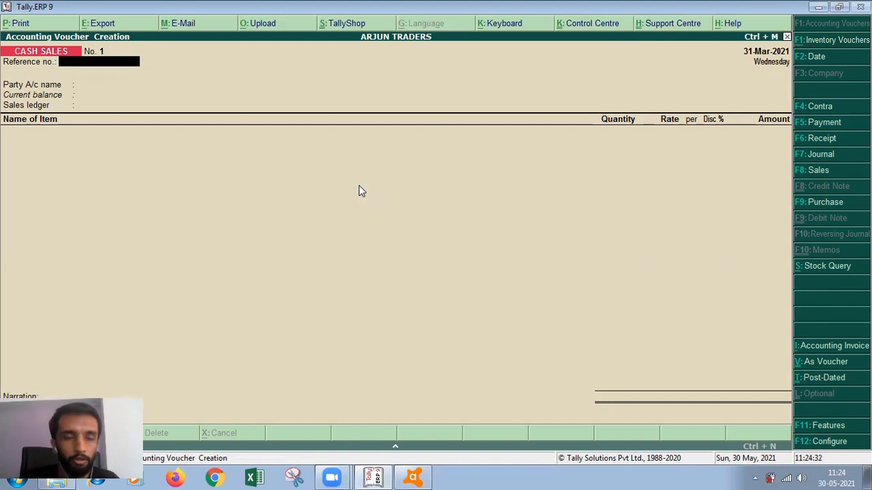
key("Escape")
key("Return")
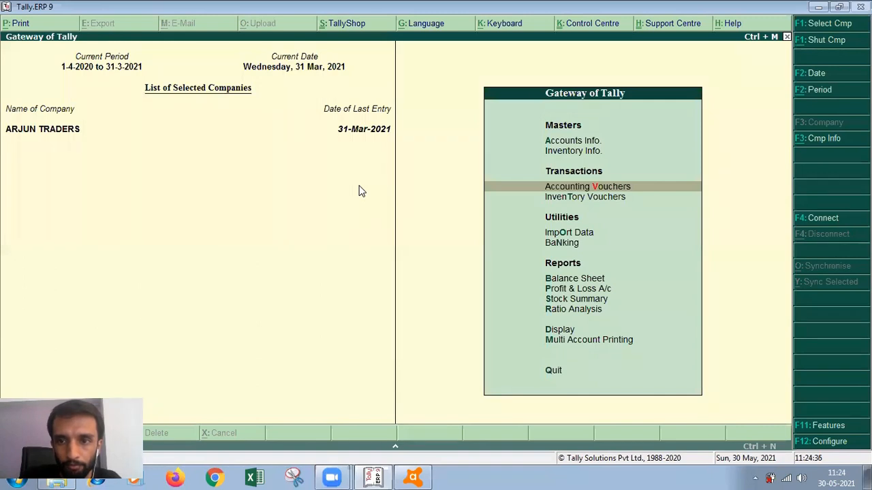
Step: Drill down from the Profit & Loss account to the SALES ledger vouchers for 1-Apr-2020 to 31-Mar-2021
key("p")
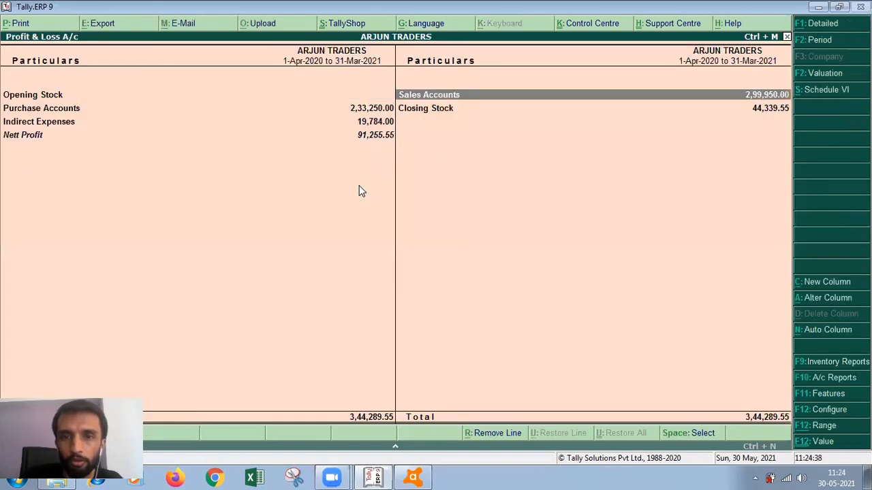
key("Return")
key("Return")
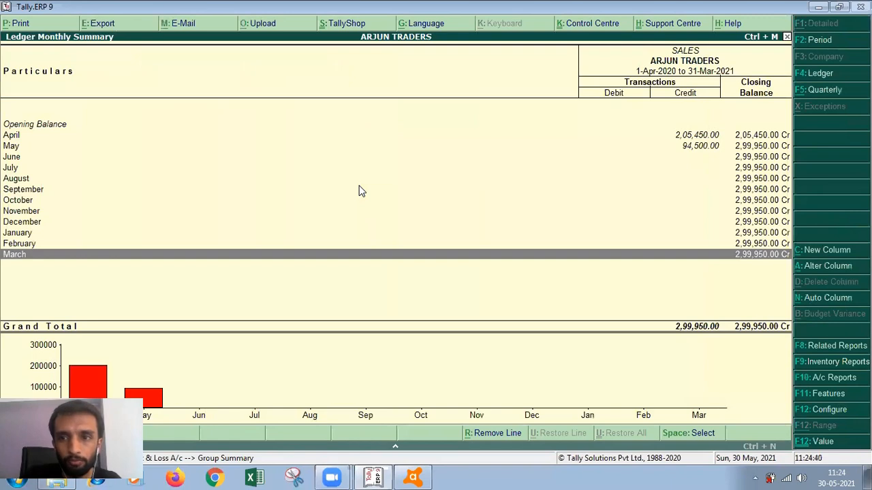
key("Return")
key("alt+F2")
type("1-4")
key("Return")
key("Return")
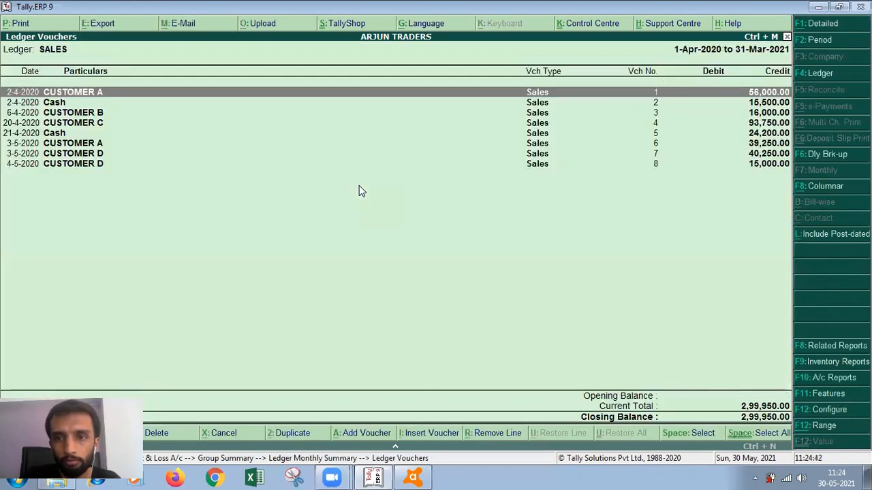
Step: Look through the SALES ledger vouchers and their voucher types, and return to the Gateway of Tally
key("Down")
key("Down")
key("Down")
key("Down")
key("Down")
key("Down")
key("Down")
key("Escape")
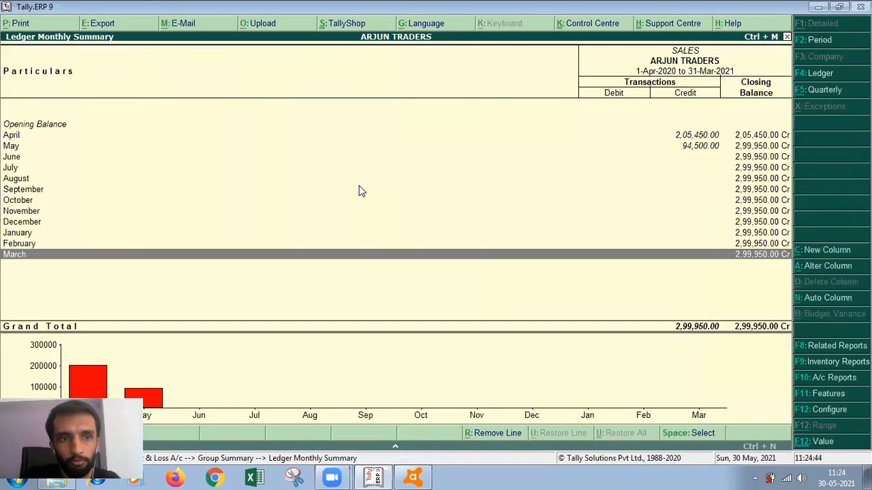
key("Escape")
key("Escape")
key("Escape")
key("Escape")
key("Escape")
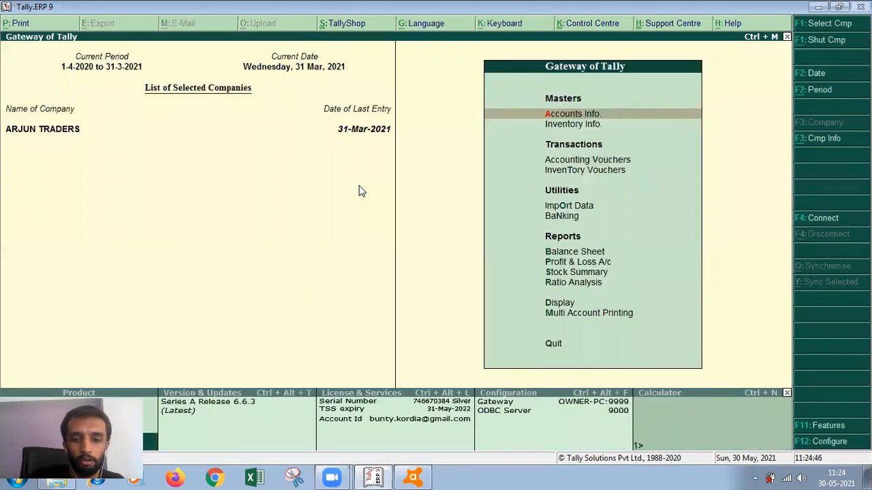
Step: Open a CASH SALES voucher, look at its party account choices, and leave without saving
key("v")
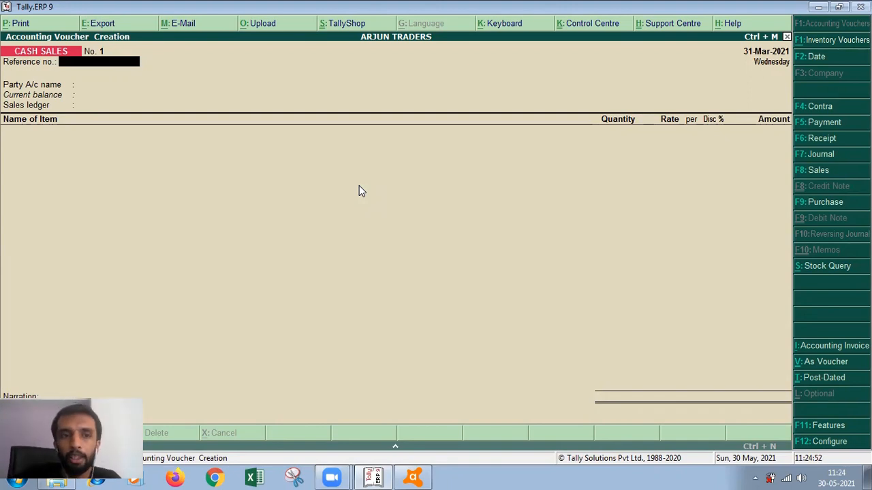
key("Return")
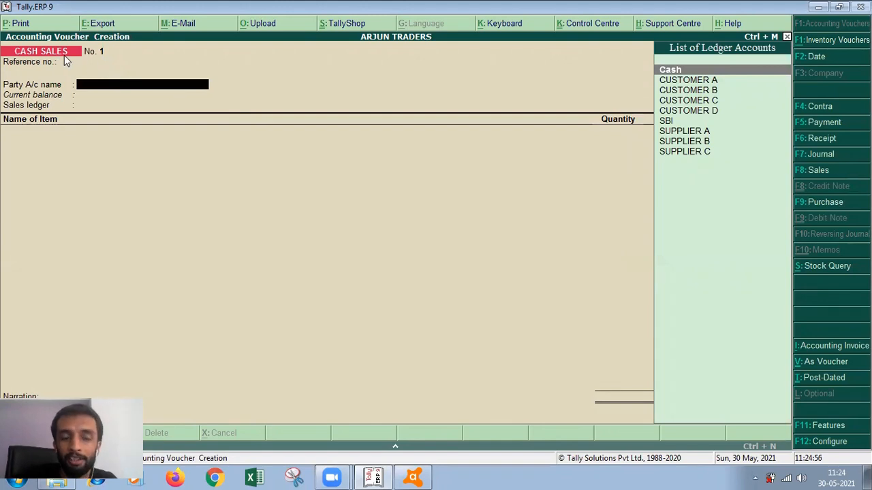
key("Escape")
key("y")
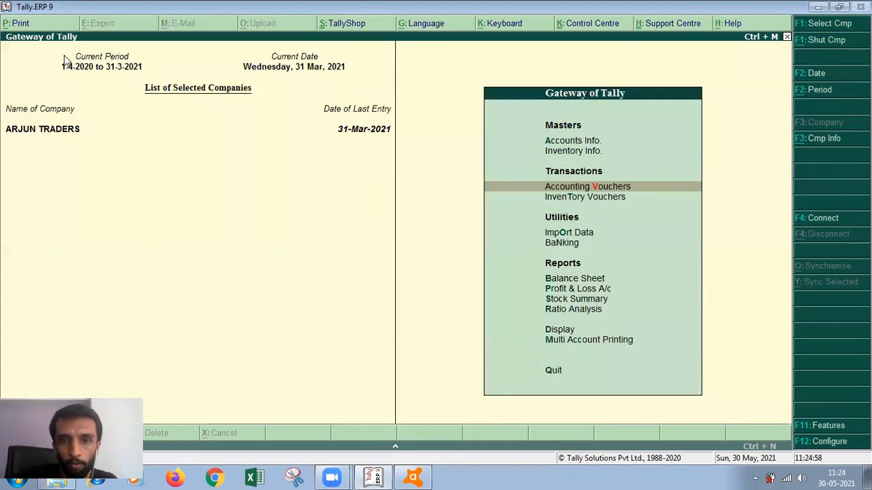
Step: Reopen accounting voucher entry, switch to the CREDIT SALES type, and go to the party account selection
key("v")
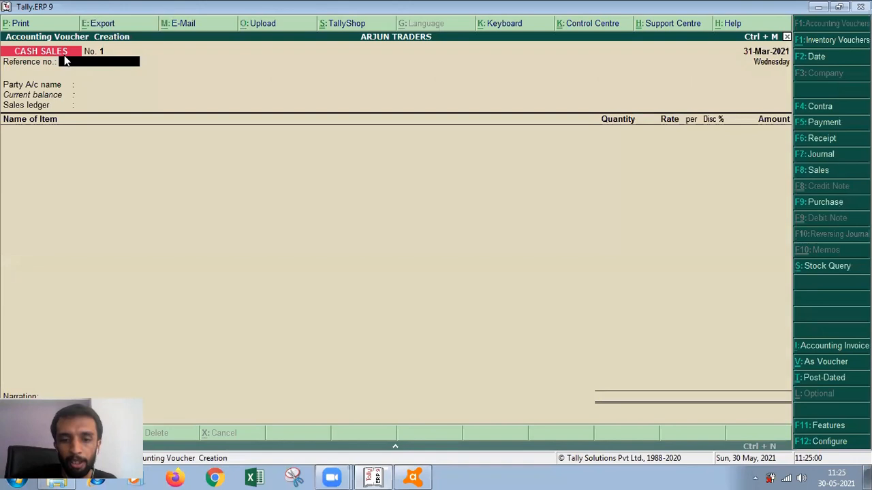
key("F8")
key("Down")
key("Return")
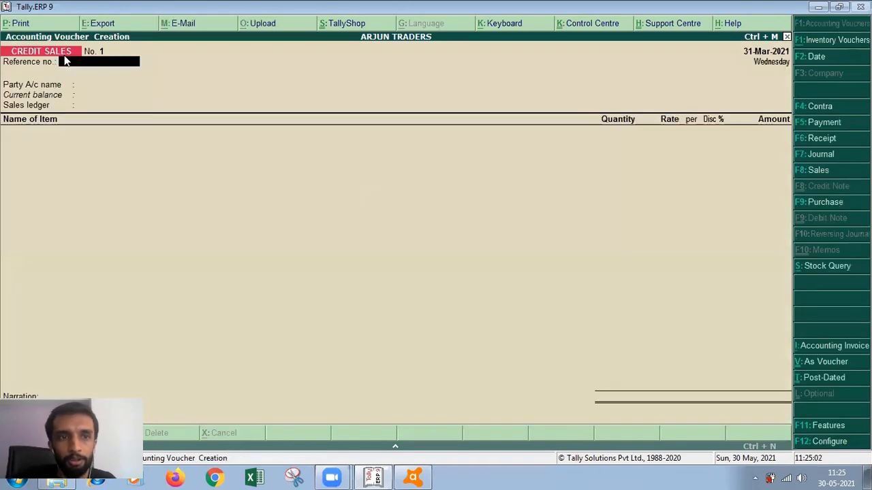
key("Return")
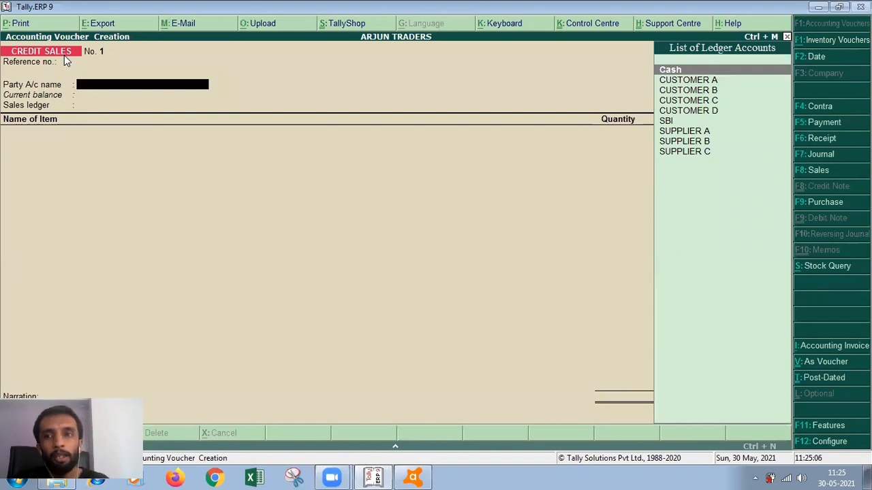
Step: Look through the customer, bank and supplier ledgers offered as party for the CREDIT SALES voucher, and leave without saving
key("Down")
key("Down")
key("Down")
key("Down")
key("Down")
key("Up")
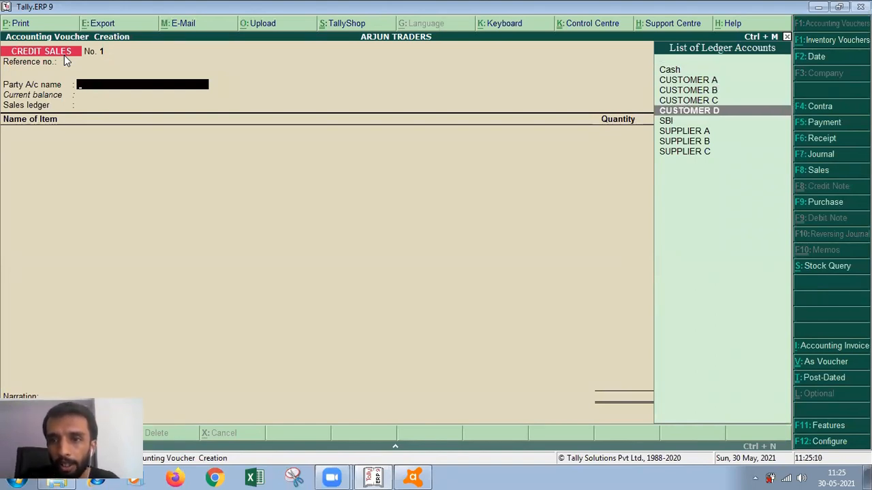
key("Down")
key("Down")
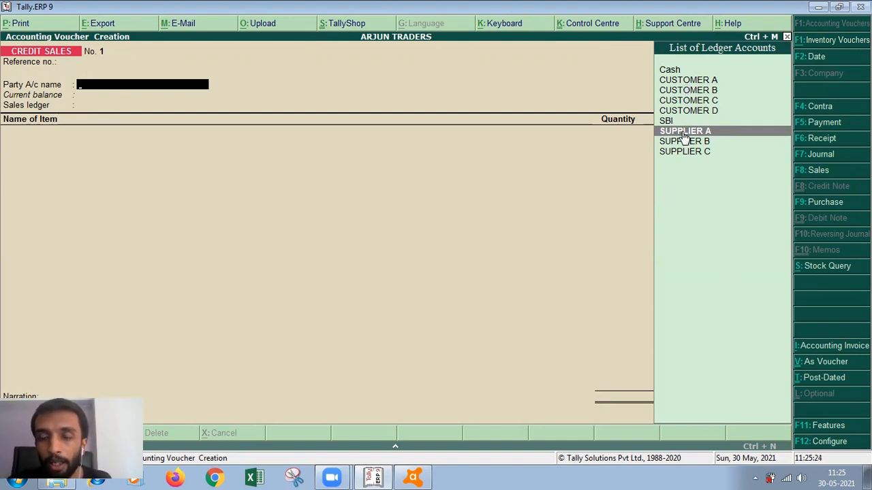
key("Down")
key("Down")
key("Up")
key("Up")
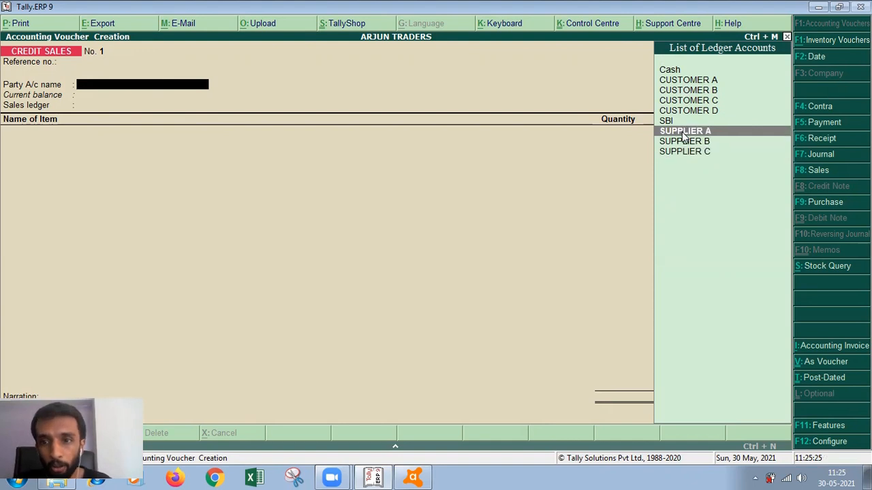
key("Up")
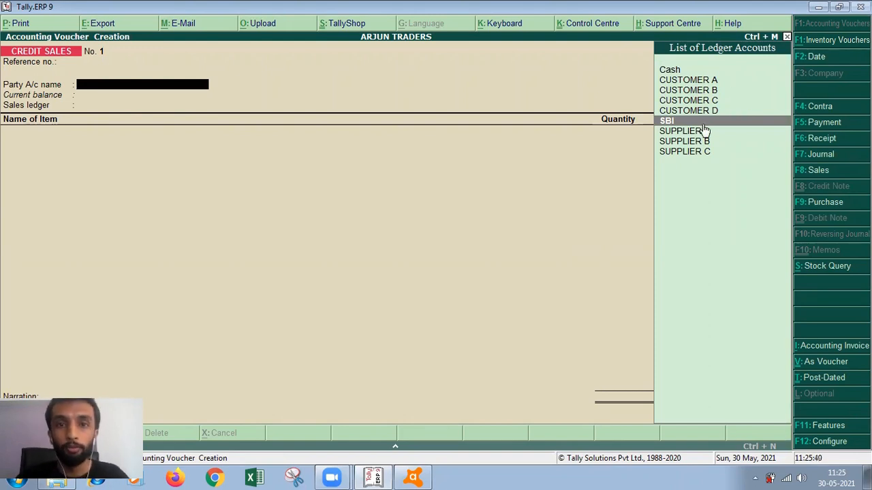
key("Escape")
key("Return")
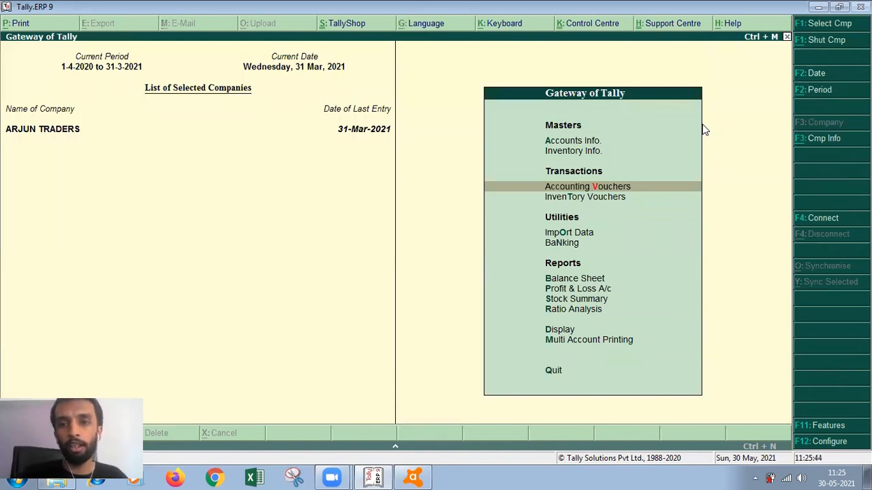
Step: Go to the voucher type masters under Accounts Info
key("Up")
key("Up")
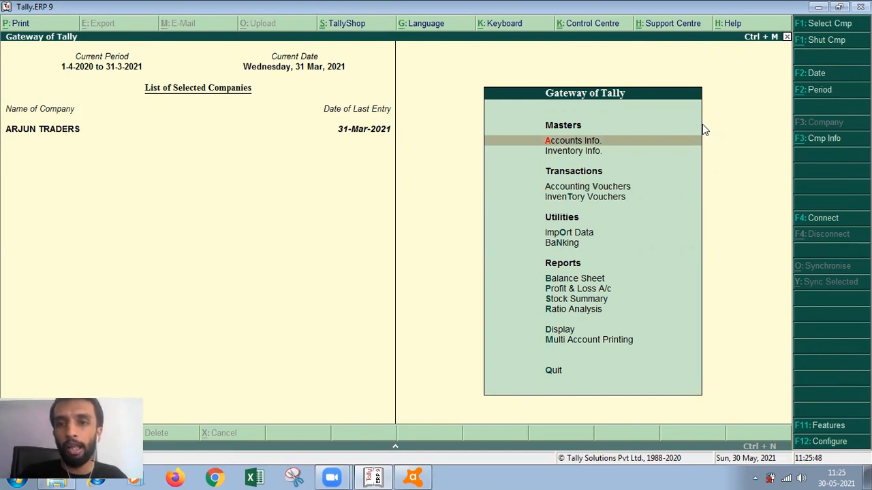
key("Return")
key("Down")
key("Down")
key("Down")
key("Return")
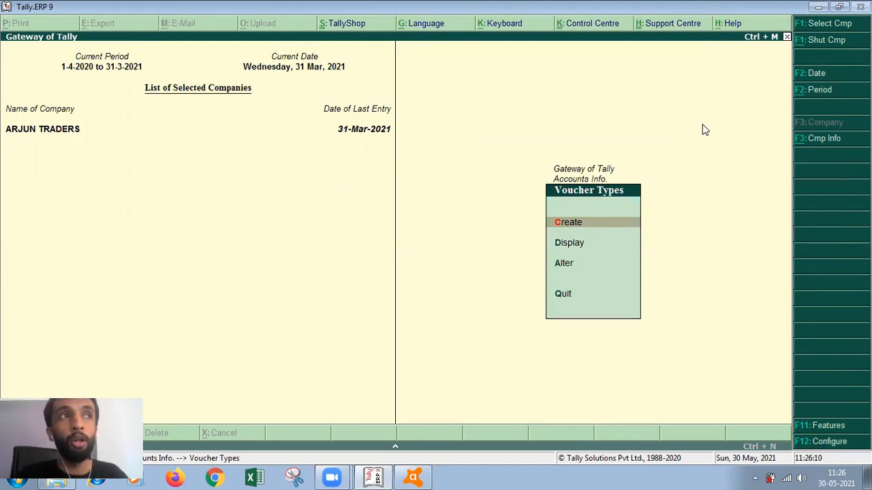
Step: Open the CREDIT SALES voucher type for alteration
key("Up")
key("Up")
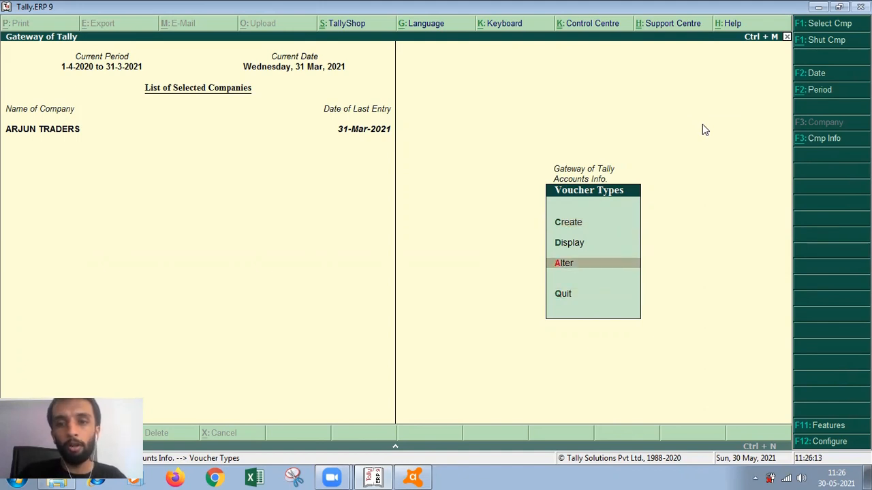
key("Return")
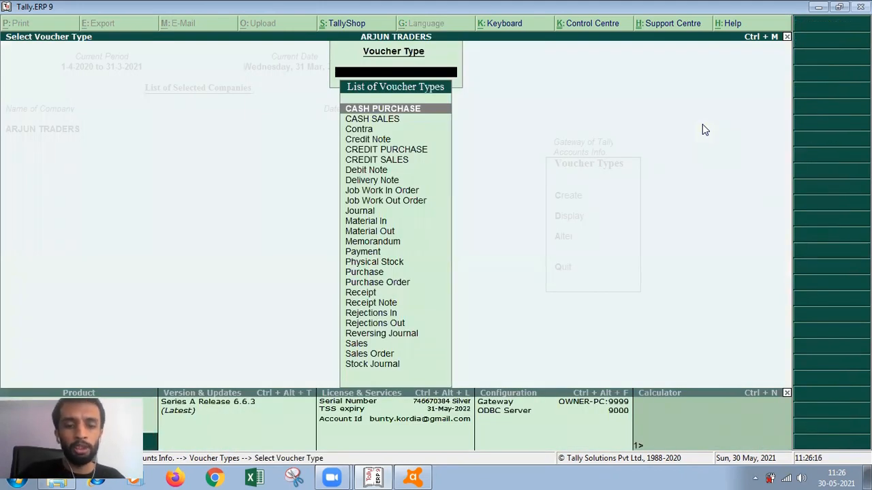
type("CRE")
key("Down")
key("Down")
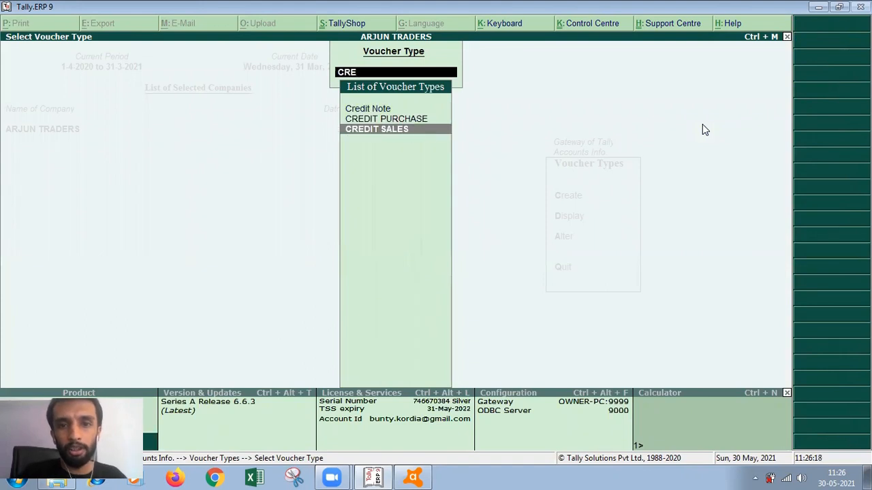
key("Return")
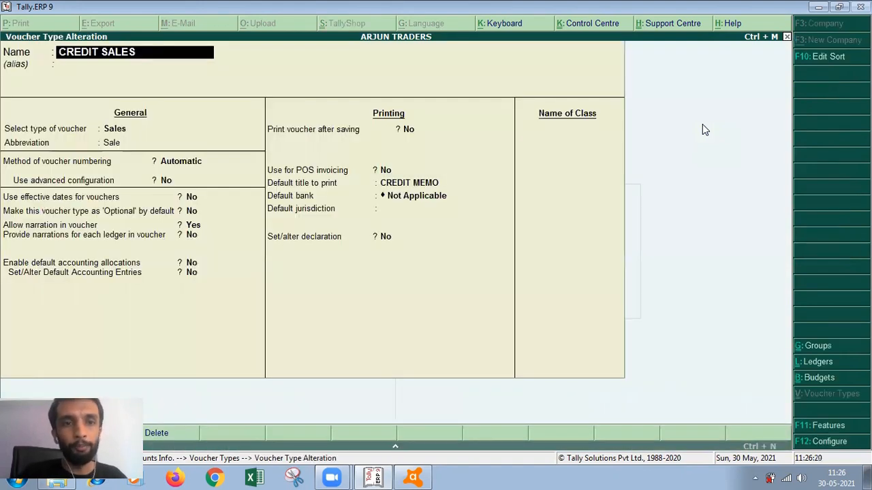
Step: Add a voucher class named SALES to the CREDIT SALES voucher type, keeping its other general and printing settings
key("Return")
key("Return")
key("Return")
key("Return")
key("Return")
key("Return")
key("Return")
key("Return")
key("Return")
key("Return")
key("Return")
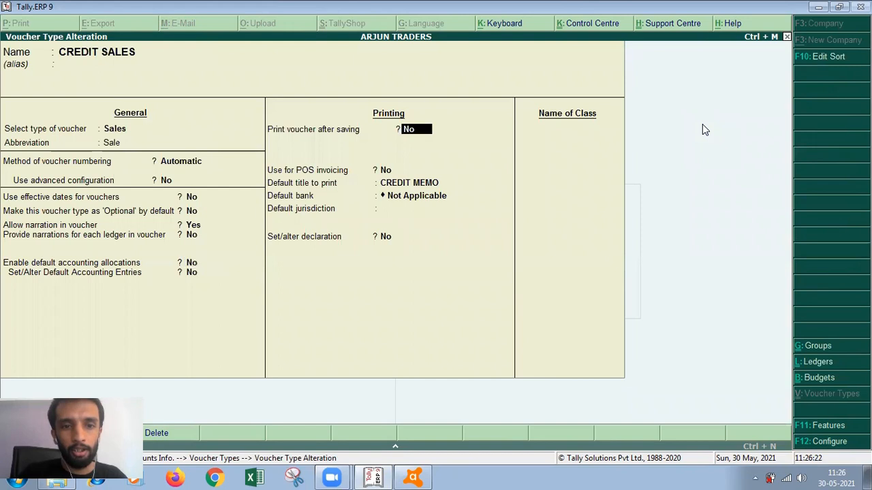
key("Return")
key("Return")
key("Return")
key("Return")
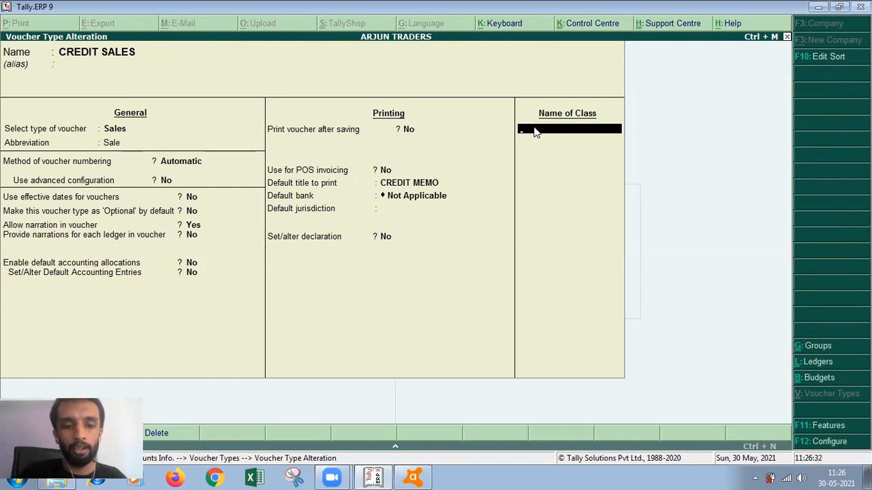
type("SALES")
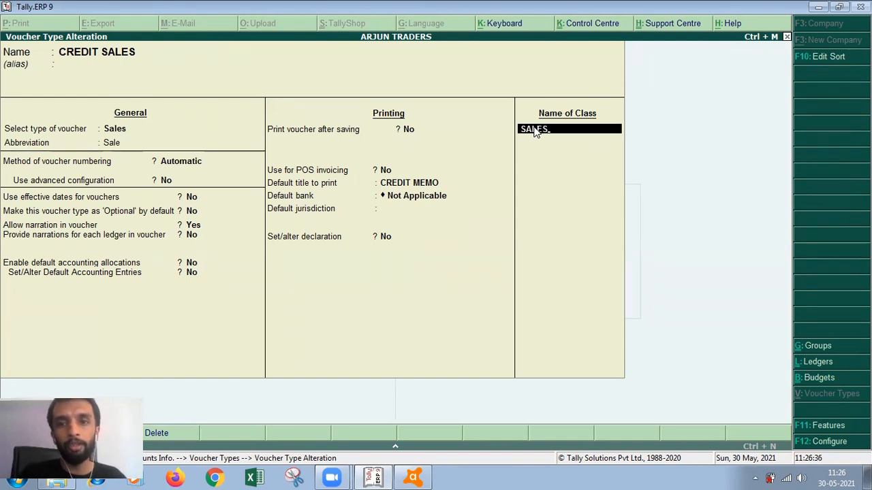
key("Return")
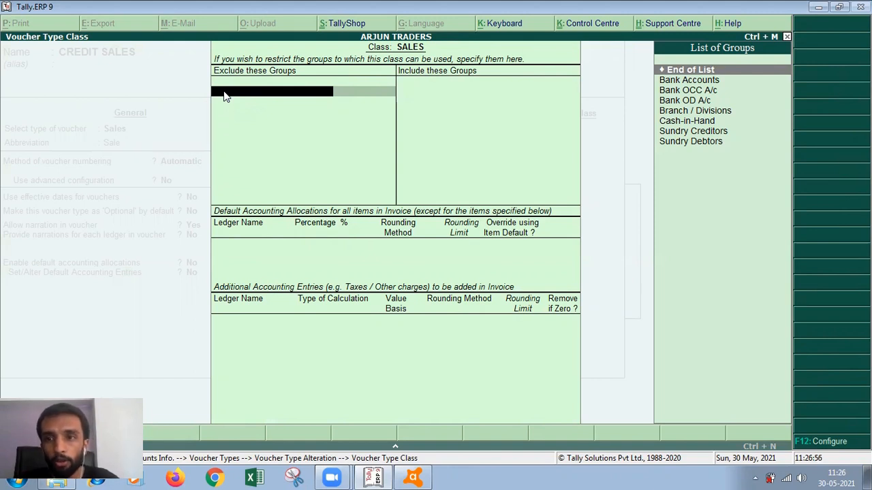
Step: Exclude the Sundry Creditors group from the SALES voucher class
key("Down")
key("Down")
key("Up")
key("Down")
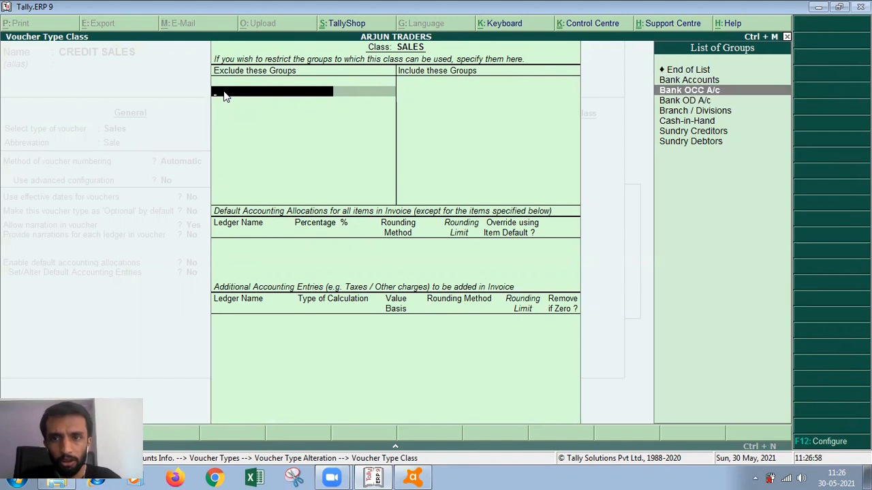
key("Down")
key("Down")
key("Down")
key("Down")
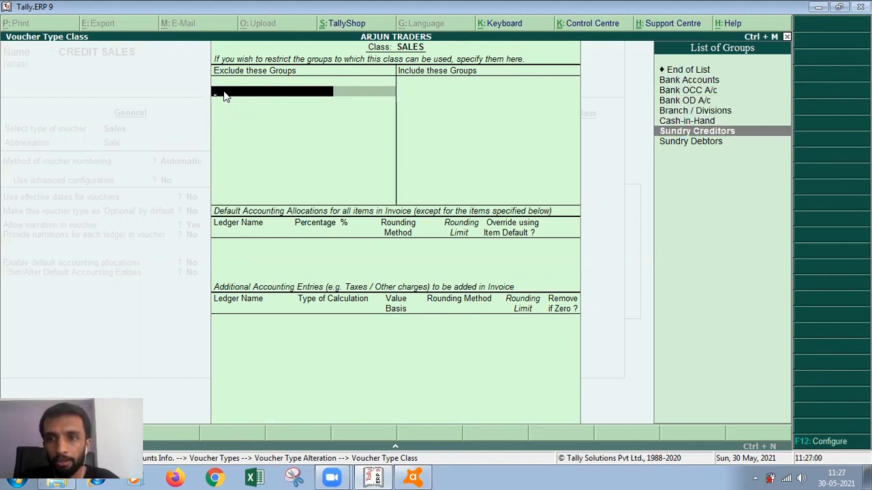
key("Return")
Step: Add Bank Accounts, Bank OD A/c and Branch / Divisions to the excluded groups of the SALES class and end that list
key("Down")
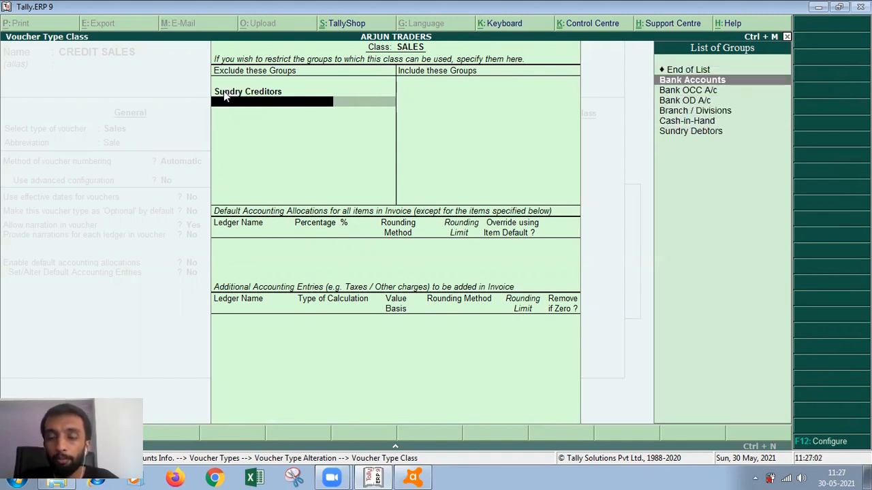
key("Return")
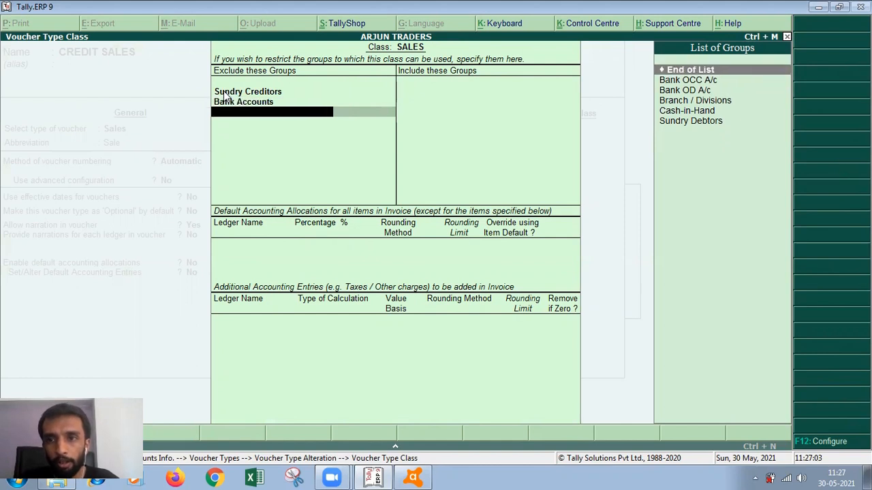
key("Down")
key("Return")
key("Down")
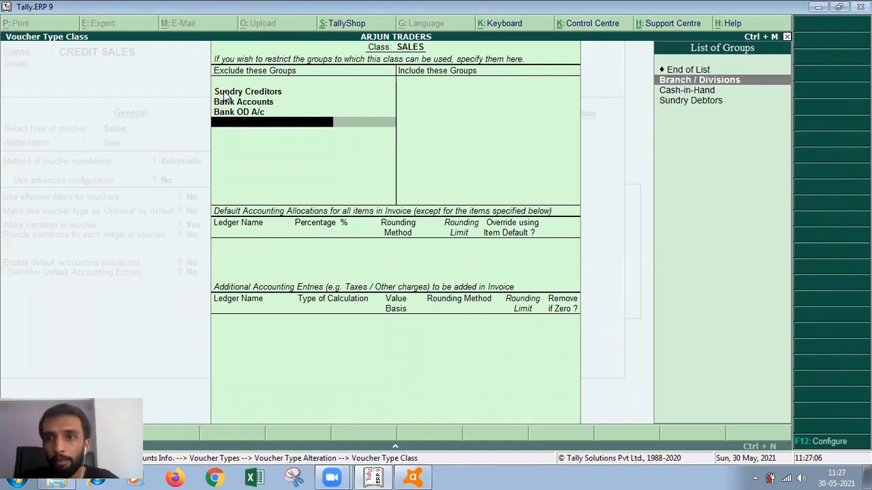
key("Return")
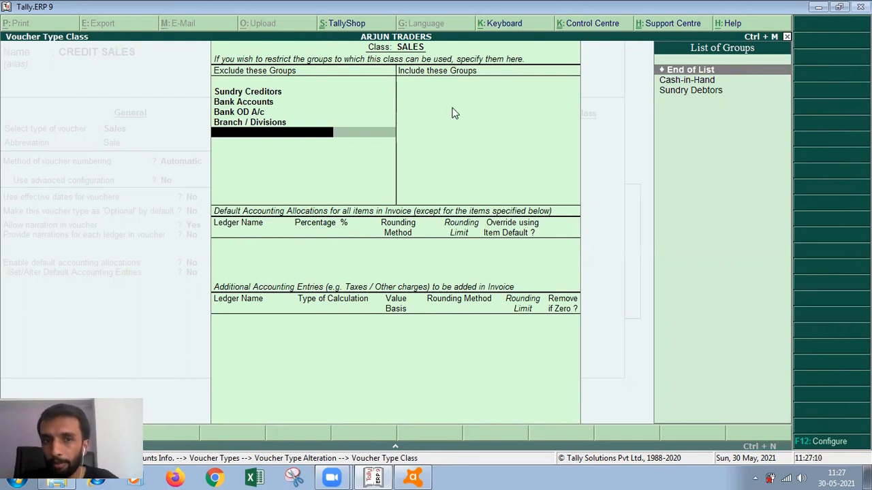
key("Return")
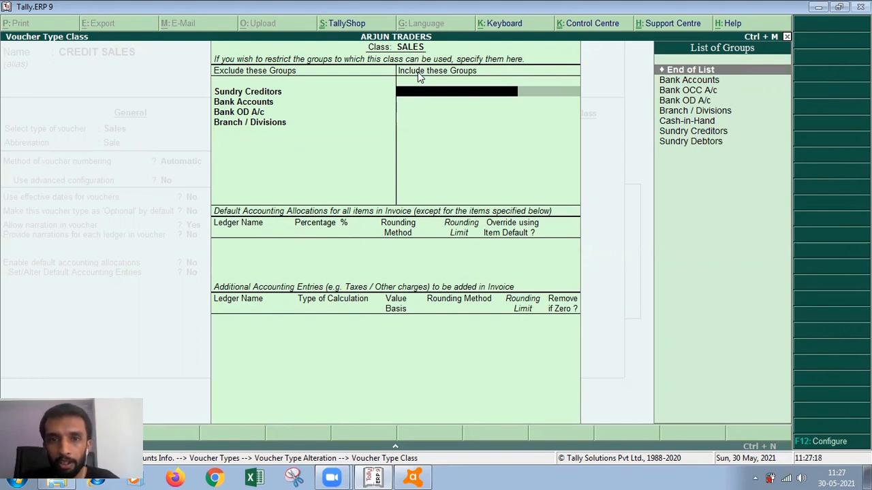
Step: Include the Cash-in-Hand and Sundry Debtors groups in the SALES voucher class and end that list
key("Down")
key("Down")
key("Down")
key("Down")
key("Down")
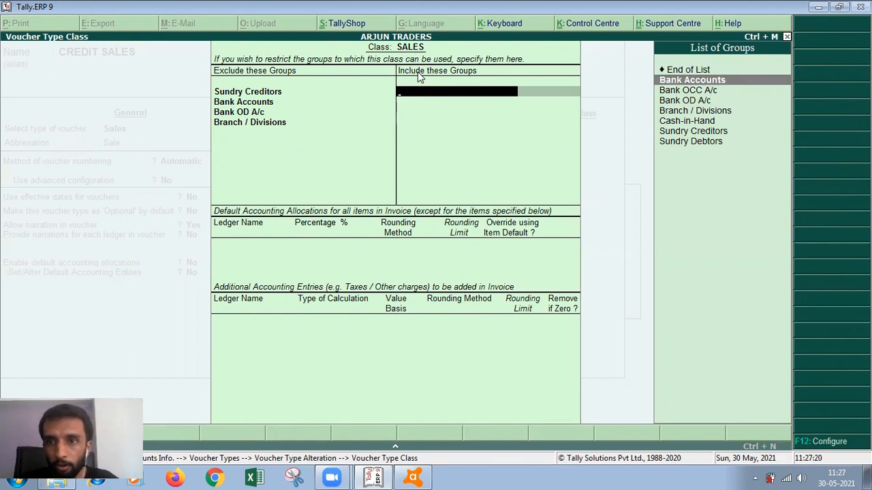
key("Return")
key("Down")
key("Down")
key("Down")
key("Down")
key("Down")
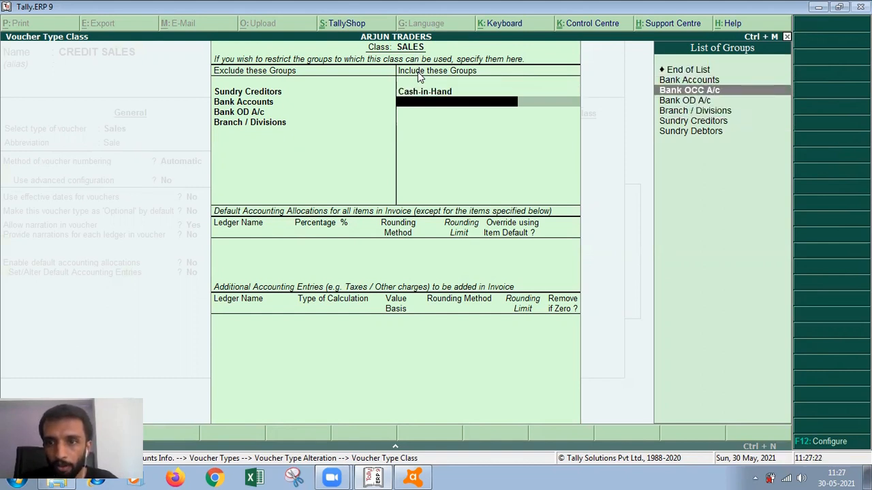
key("Return")
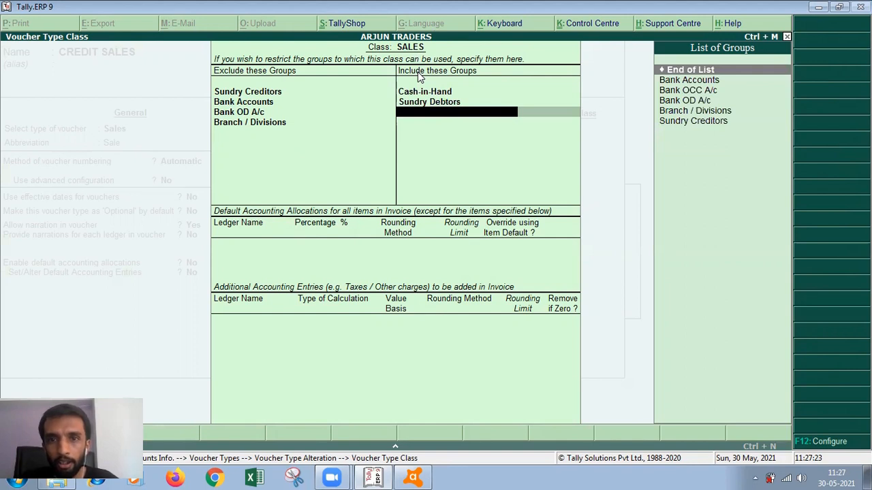
key("Return")
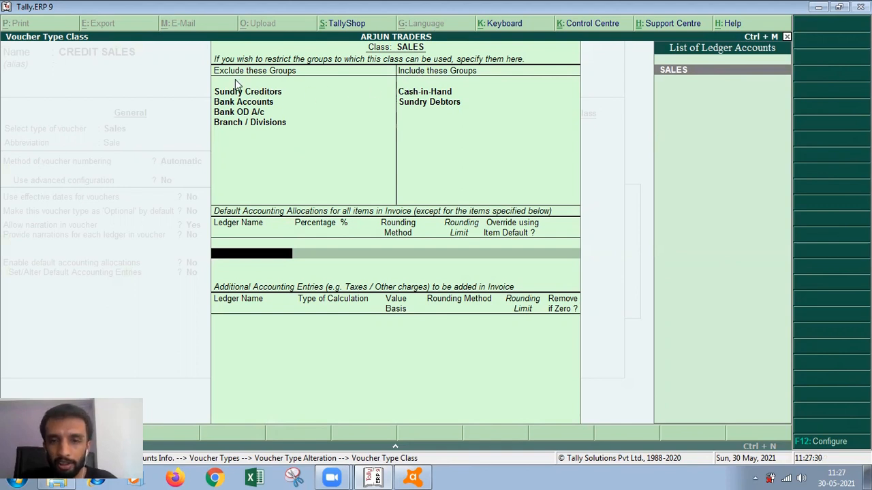
Step: Allocate 100% of the class's invoice items to the SALES ledger by default and save the CREDIT SALES voucher type
key("Return")
key("Return")
key("Return")
key("Return")
key("Return")
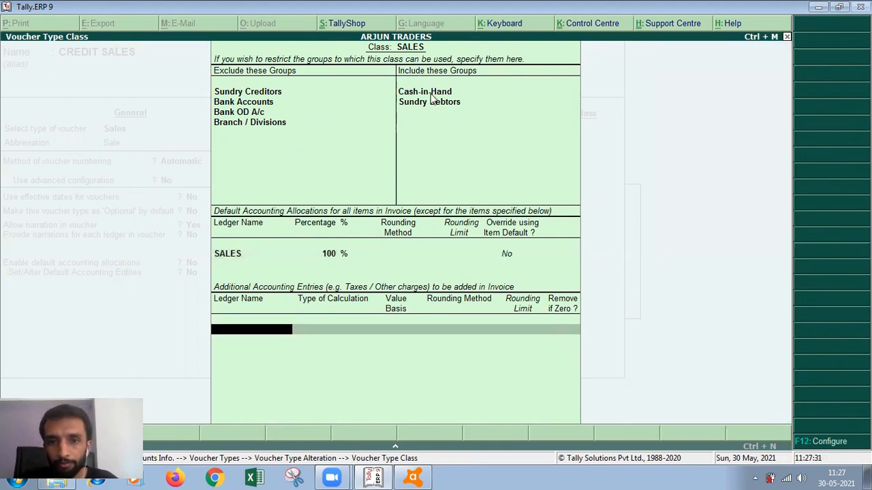
key("Return")
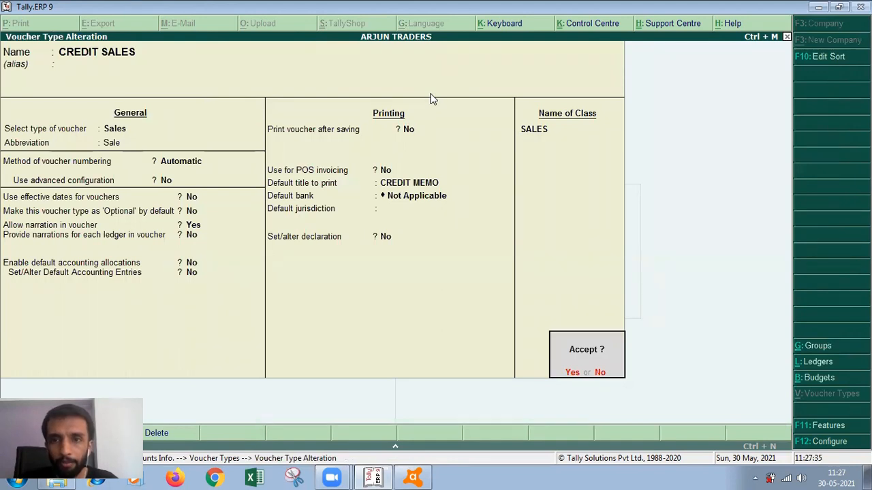
key("Return")
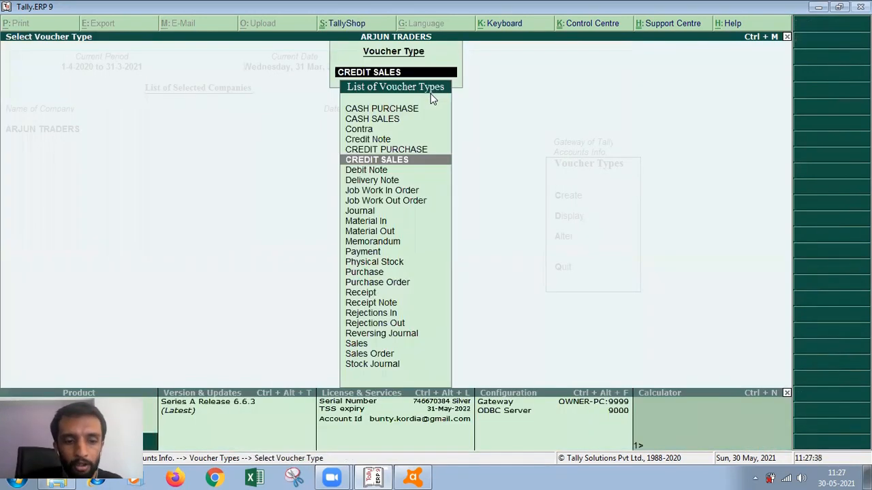
Step: Leave the voucher type masters and open accounting voucher entry
key("Escape")
key("Escape")
key("Escape")
key("Escape")
key("Escape")
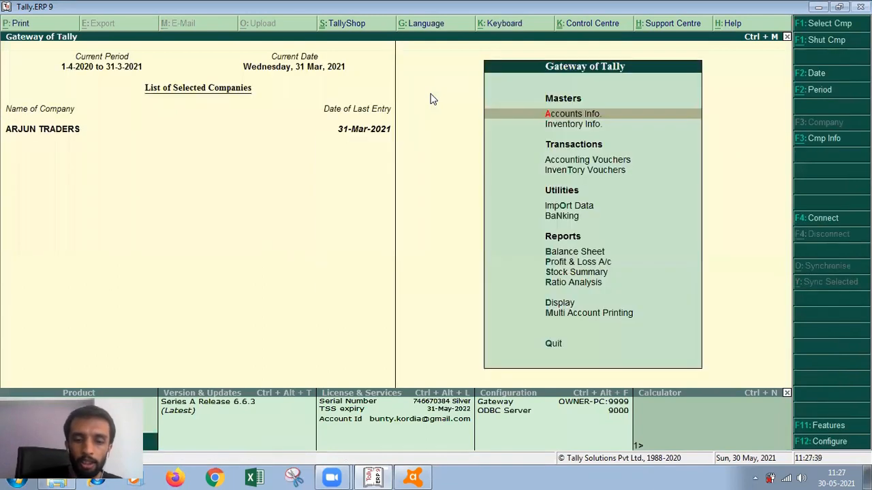
key("v")
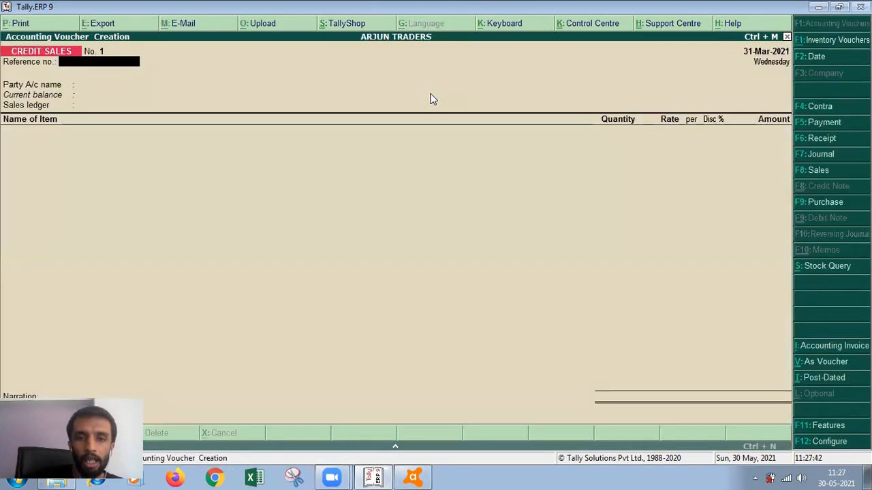
Step: Start a CREDIT SALES voucher with class SALES, check which party ledgers are offered, and leave without saving
key("F8")
key("Return")
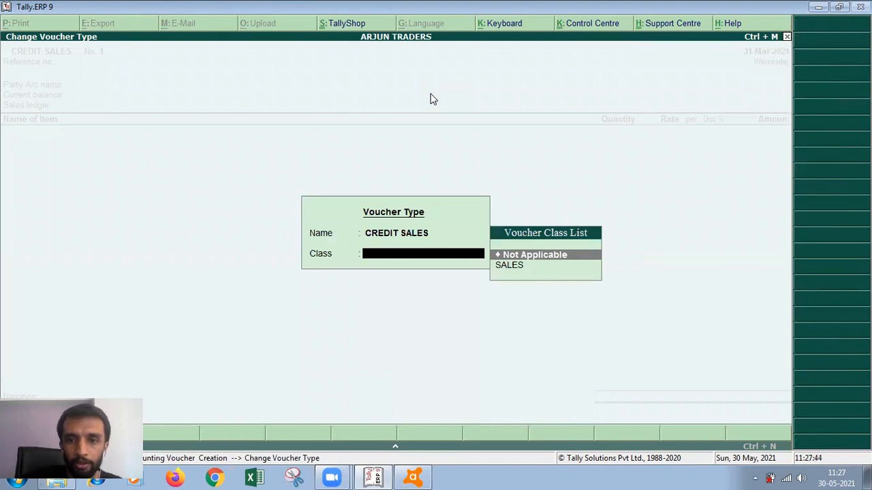
key("Down")
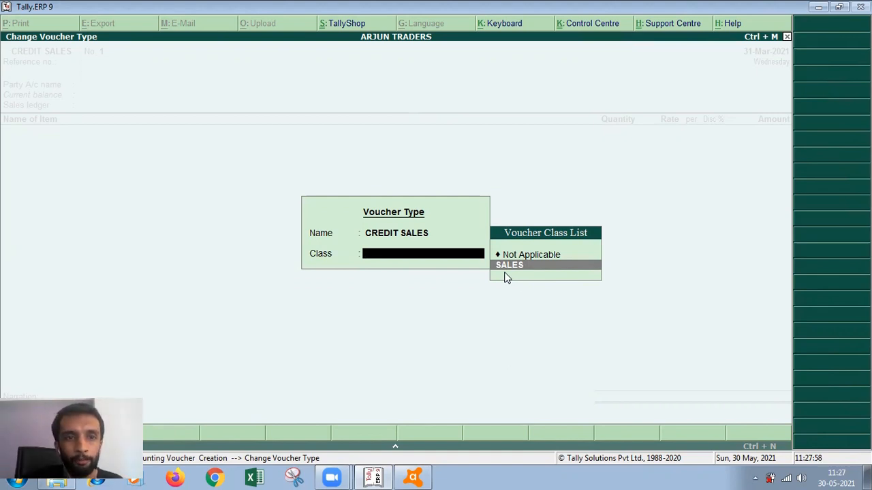
key("Return")
key("Return")
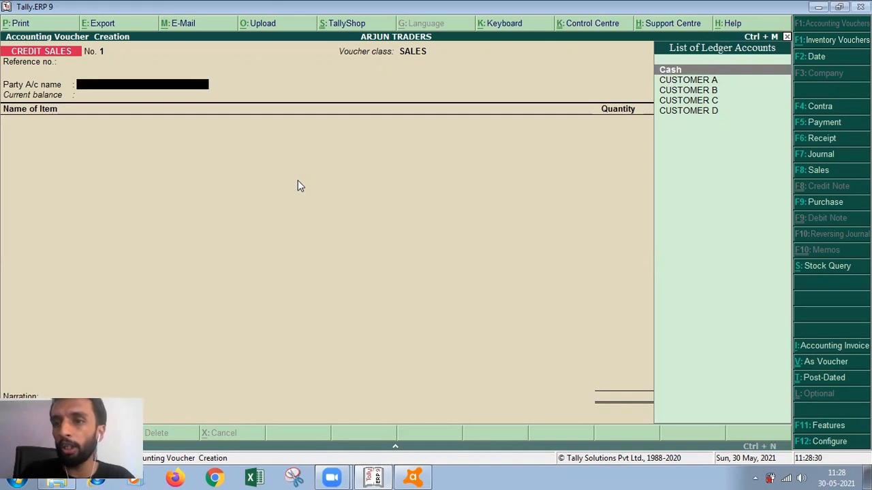
left_click(668, 114)
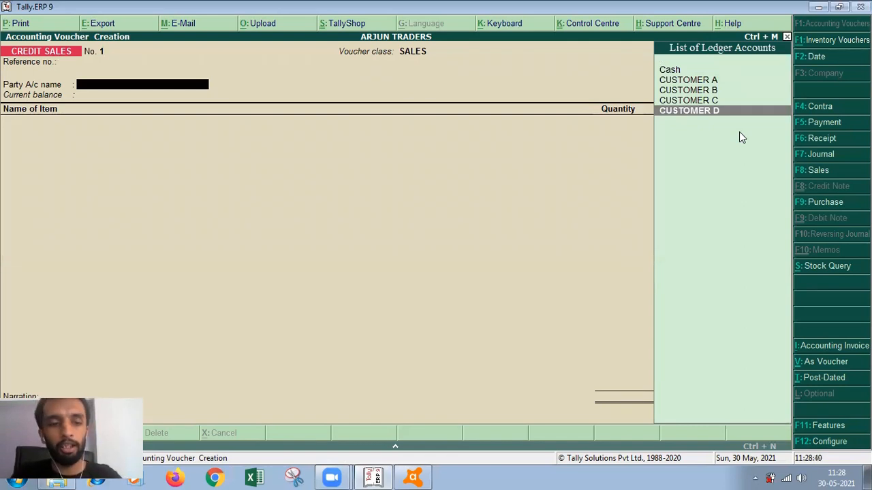
key("Escape")
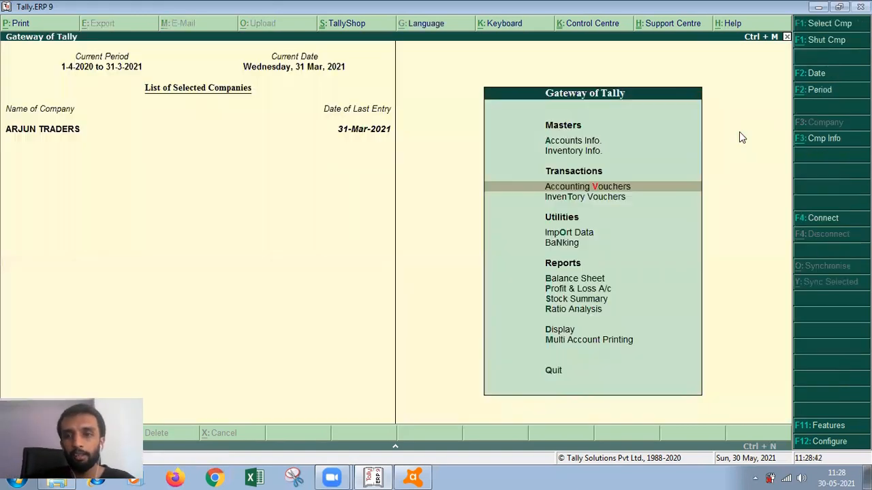
Step: Return to the voucher type masters under Accounts Info
key("Down")
key("Up")
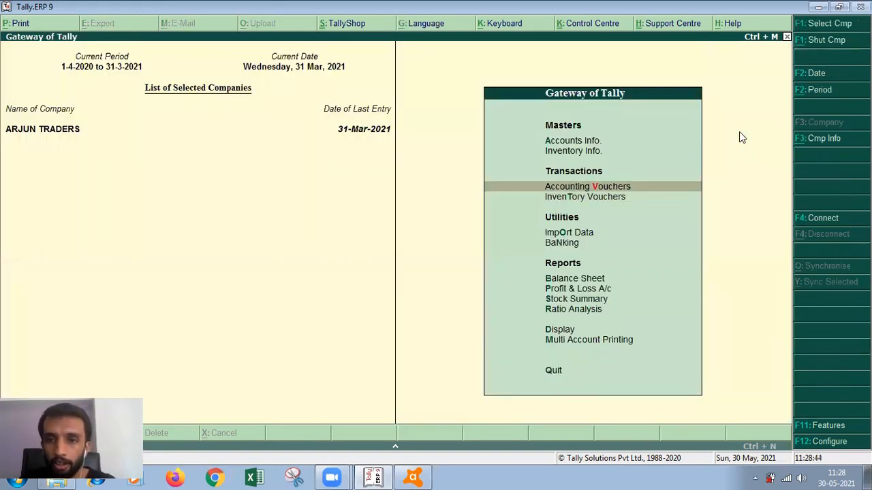
key("Up")
key("Up")
key("Return")
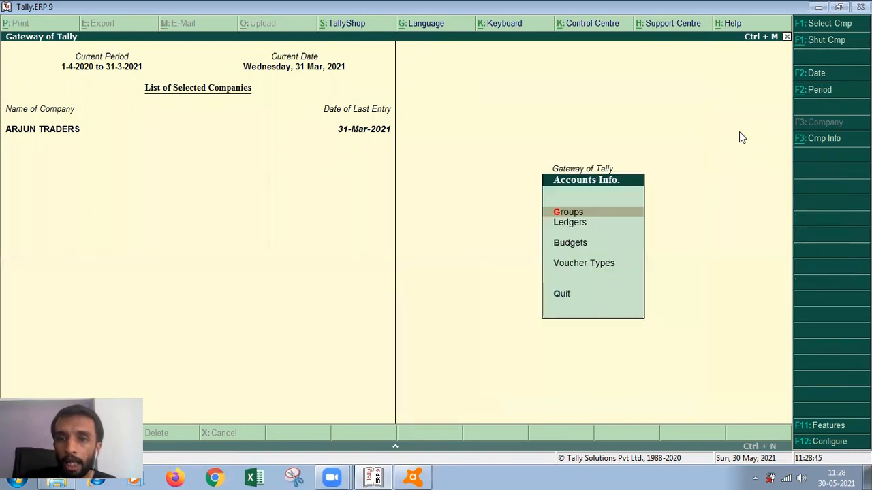
key("Down")
key("Down")
key("Down")
key("Return")
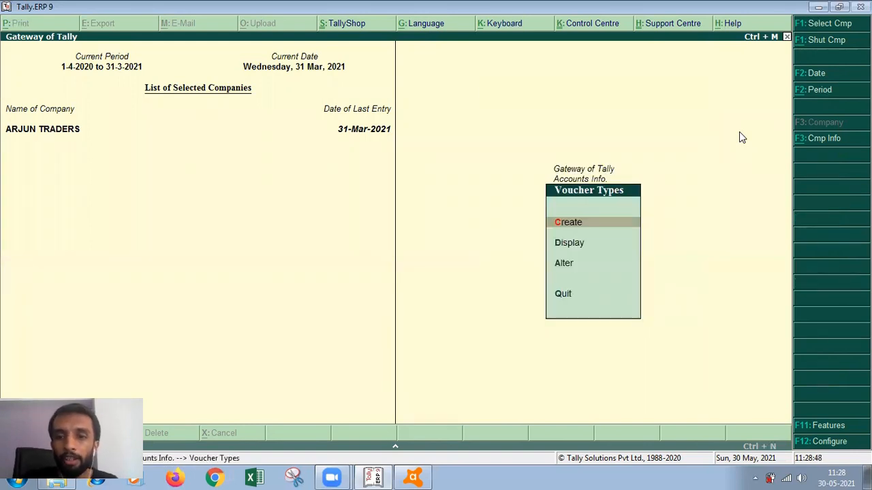
Step: Open the CREDIT PURCHASE voucher type for alteration
key("Down")
key("Down")
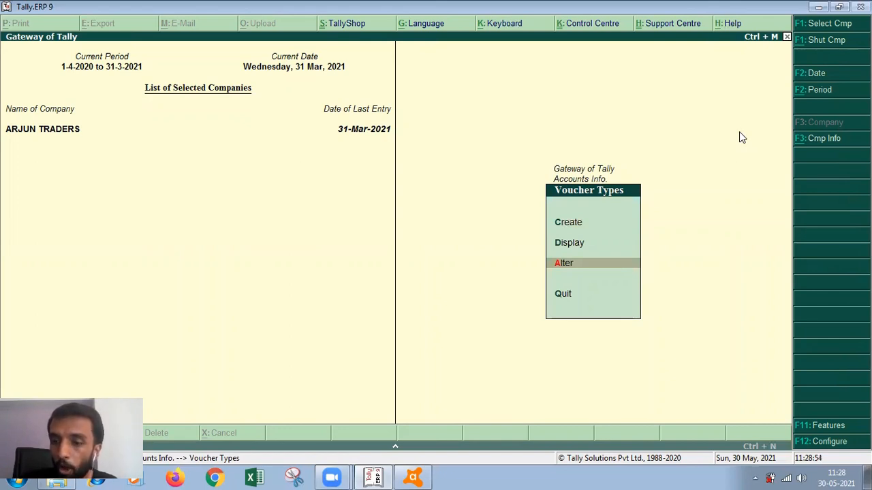
key("Return")
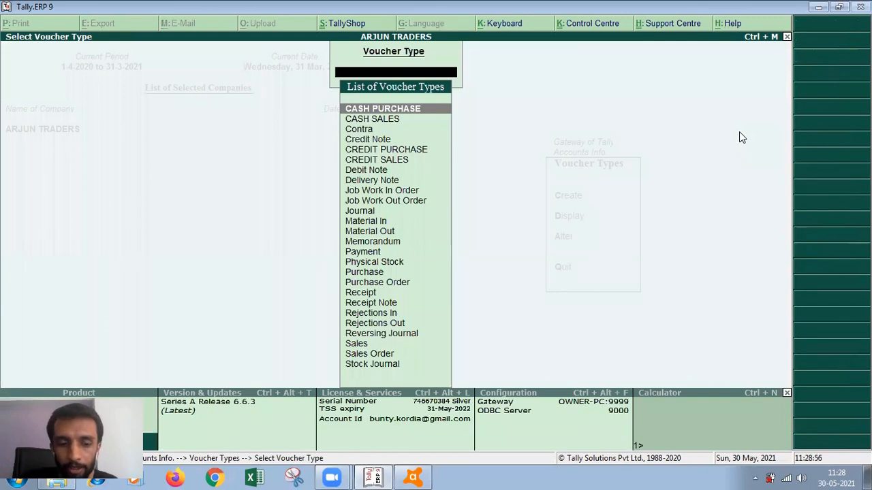
type("CRE")
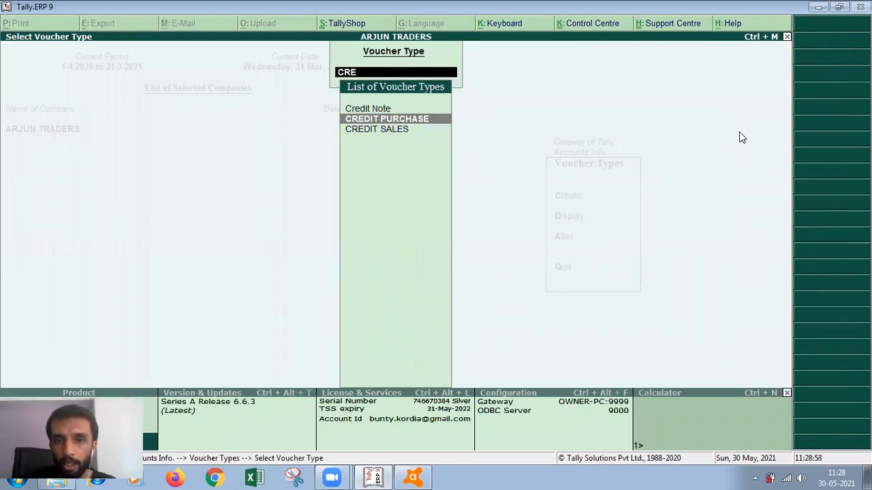
key("Return")
Step: Add a voucher class named PURCHASE to the CREDIT PURCHASE voucher type, keeping its other settings
key("Return")
key("Return")
key("Return")
key("Return")
key("Return")
key("Return")
key("Return")
key("Return")
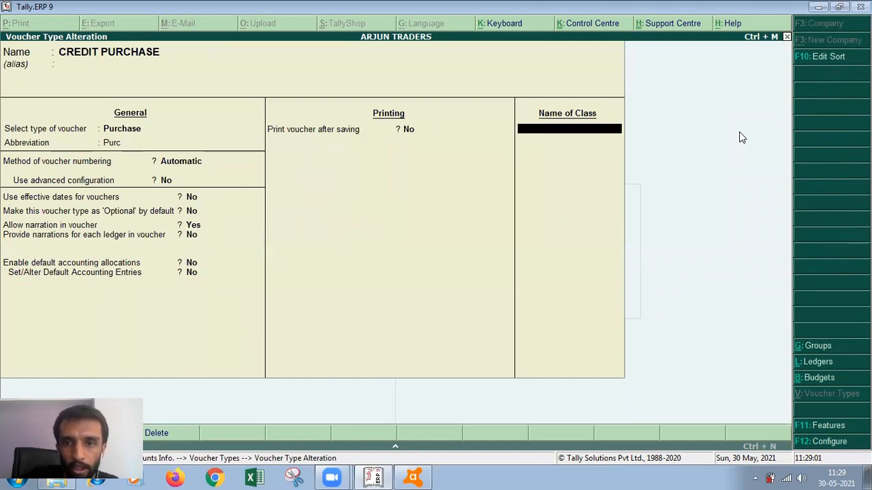
type("PURCHASE")
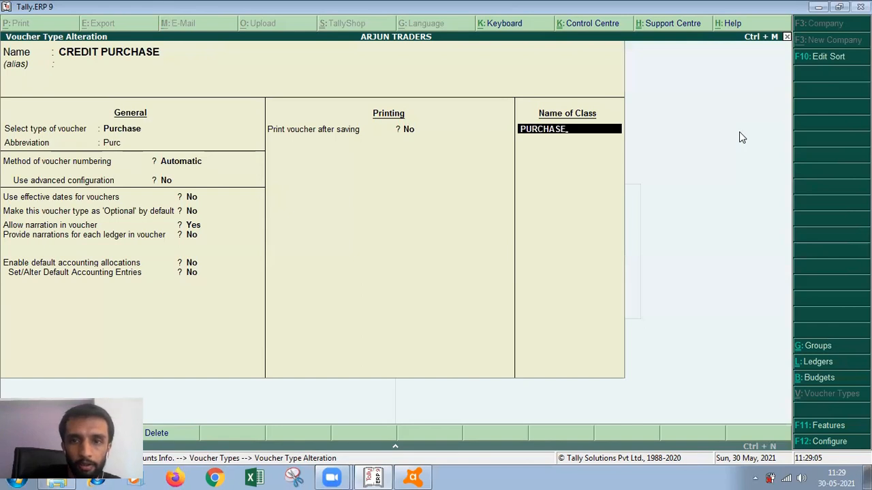
key("Return")
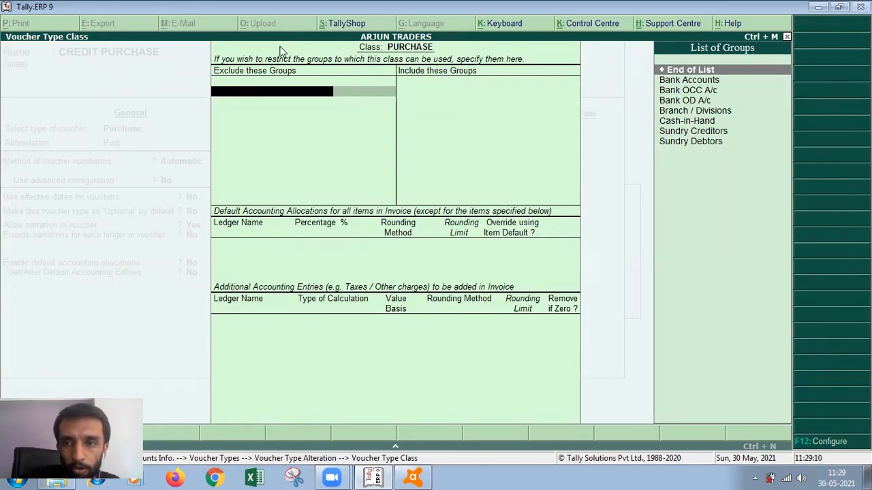
Step: Exclude the groups Bank Accounts, Bank OD A/c, Branch / Divisions, Cash-in-Hand and Sundry Debtors from the PURCHASE class
key("Down")
key("Return")
key("Down")
key("Return")
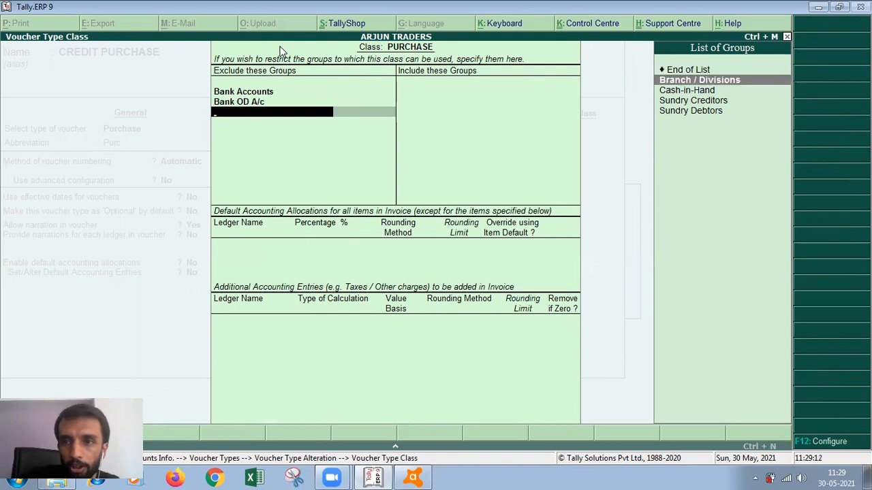
key("Return")
key("Return")
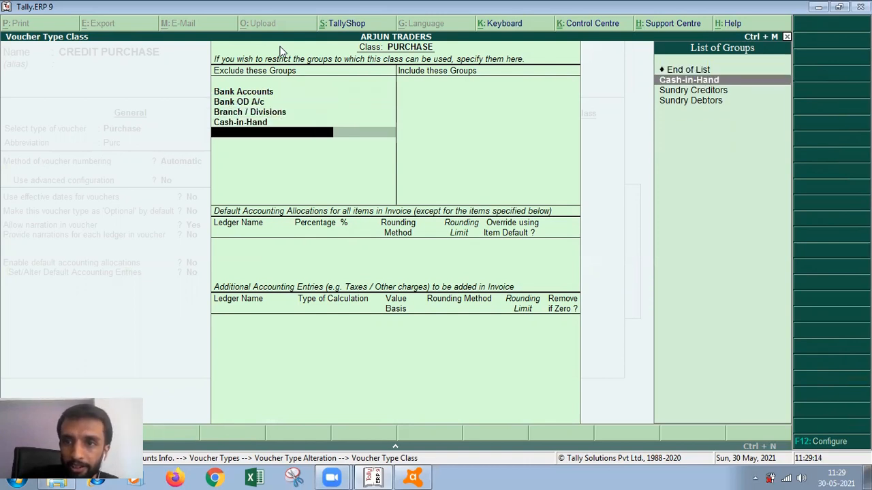
key("Down")
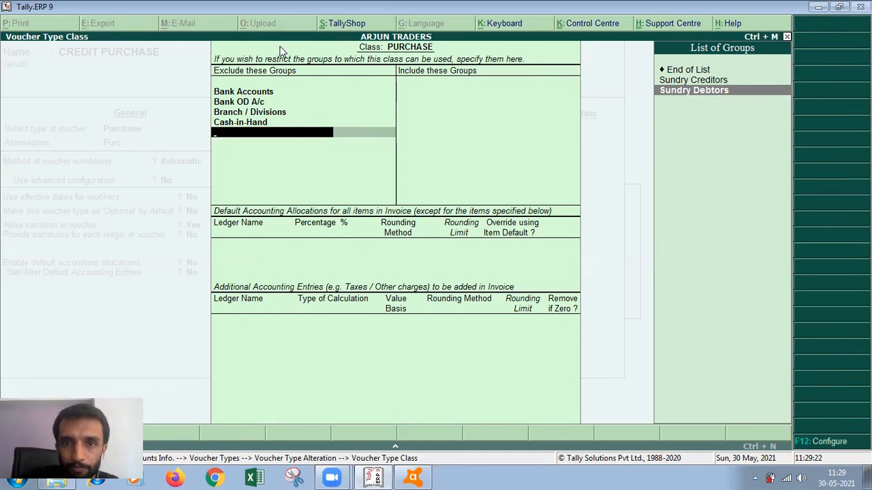
key("Return")
key("Return")
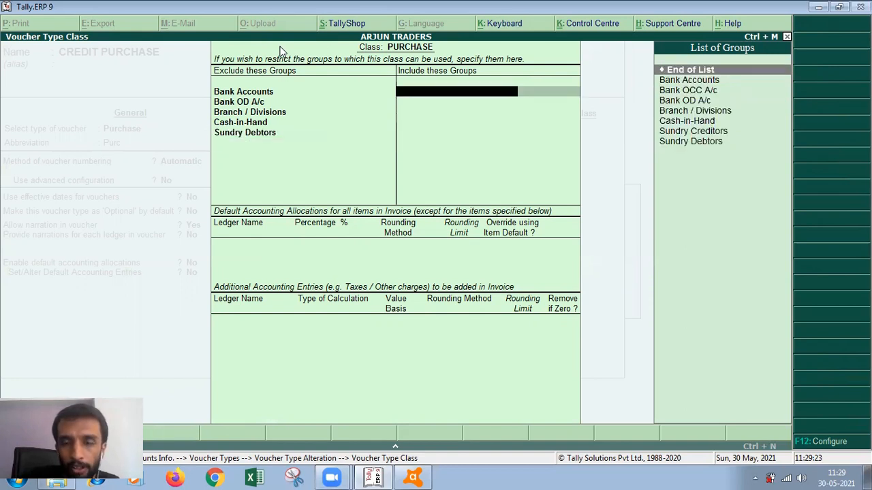
Step: Include only the Sundry Creditors group in the PURCHASE class
key("Down")
key("Down")
key("Down")
key("Down")
key("Down")
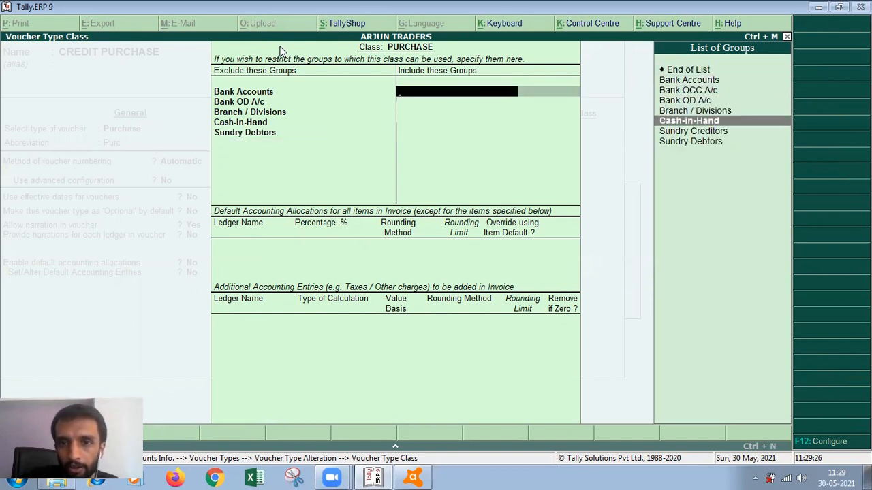
key("Down")
key("Return")
key("Return")
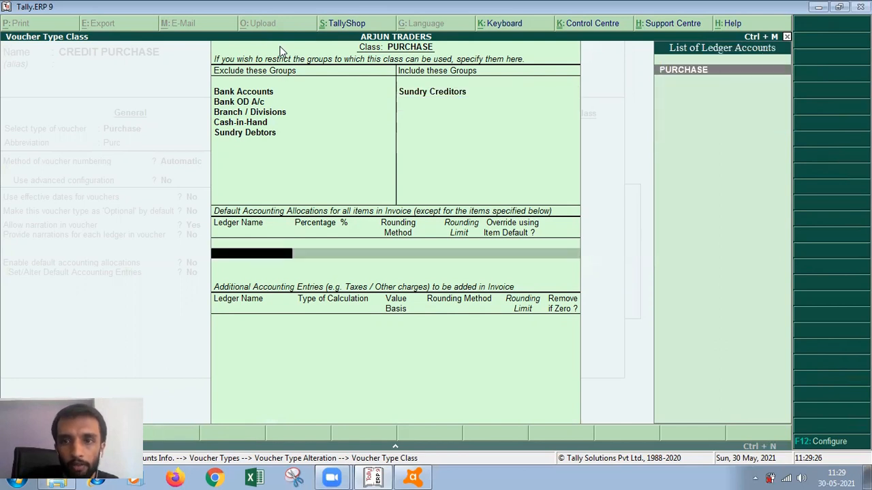
Step: Accept the PURCHASE class without default allocations or additional entries, save the CREDIT PURCHASE voucher type and return to the Gateway of Tally
key("Return")
key("Return")
key("Return")
key("Return")
key("Return")
key("Return")
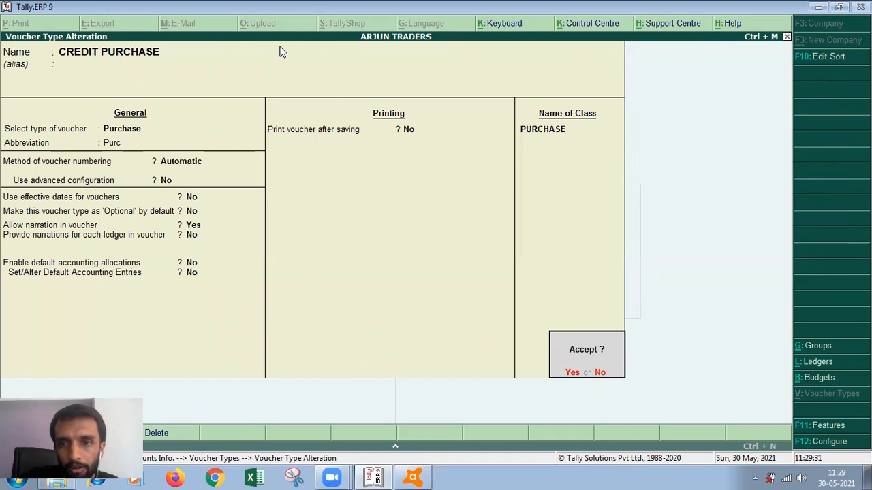
key("Return")
key("Escape")
key("Escape")
key("Escape")
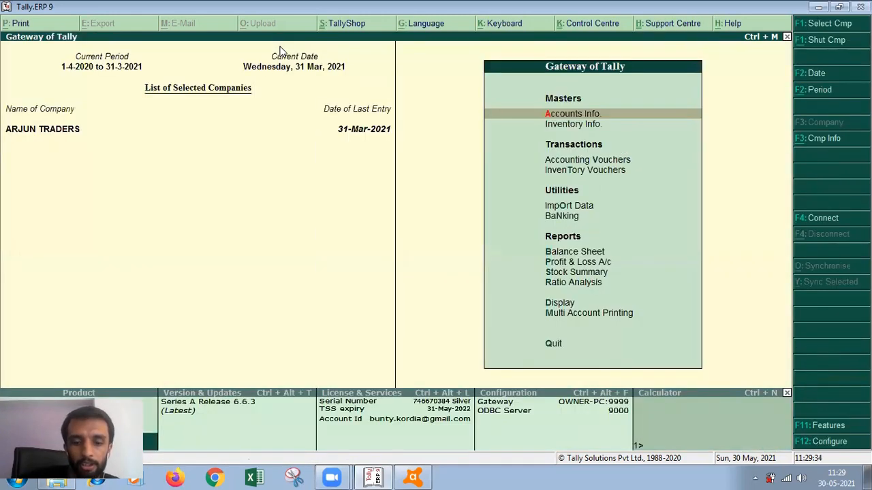
Step: Start a purchase voucher of type CREDIT PURCHASE with voucher class PURCHASE
key("v")
key("F9")
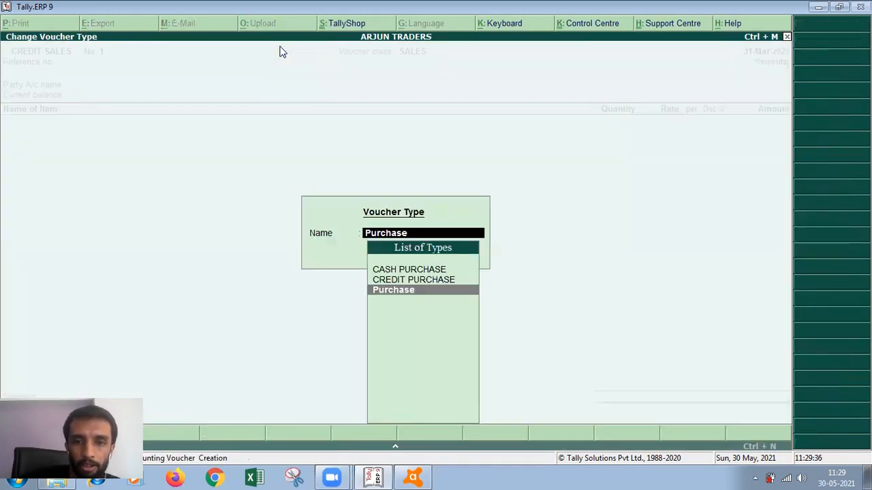
key("Up")
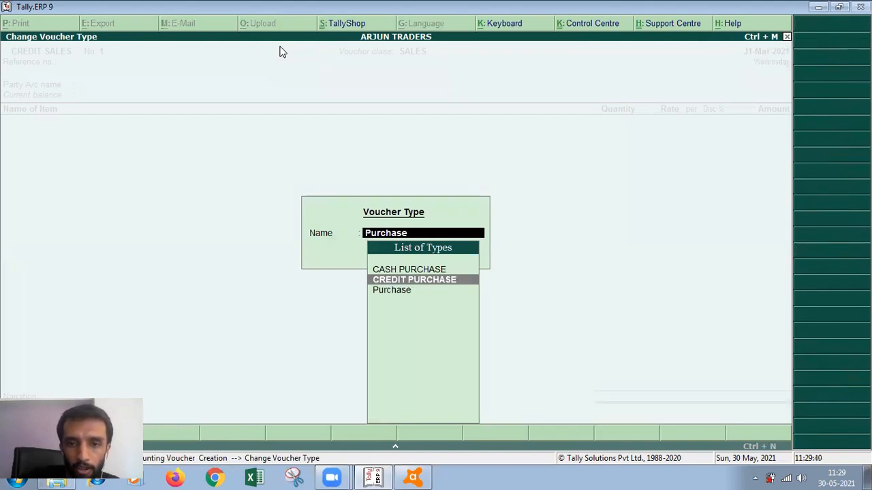
key("Return")
key("Down")
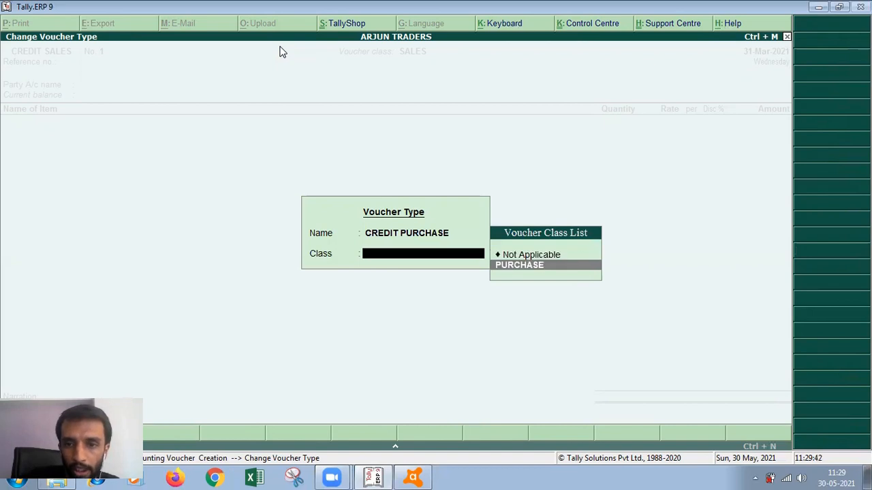
key("Return")
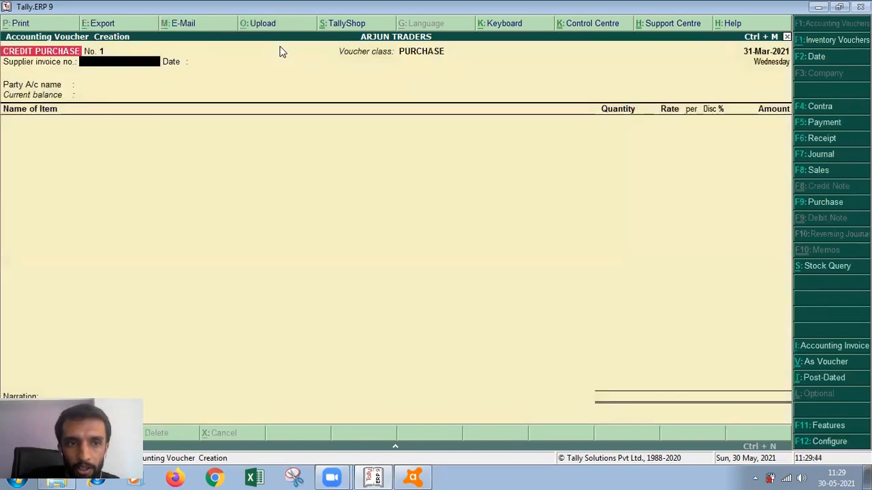
Step: Check which party ledgers the CREDIT PURCHASE voucher offers, and leave it without saving
key("Return")
key("Return")
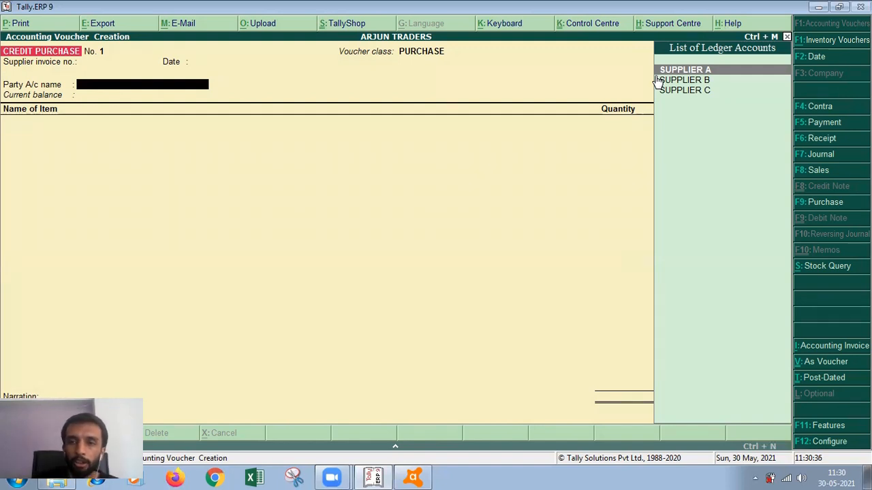
key("Escape")
key("Return")
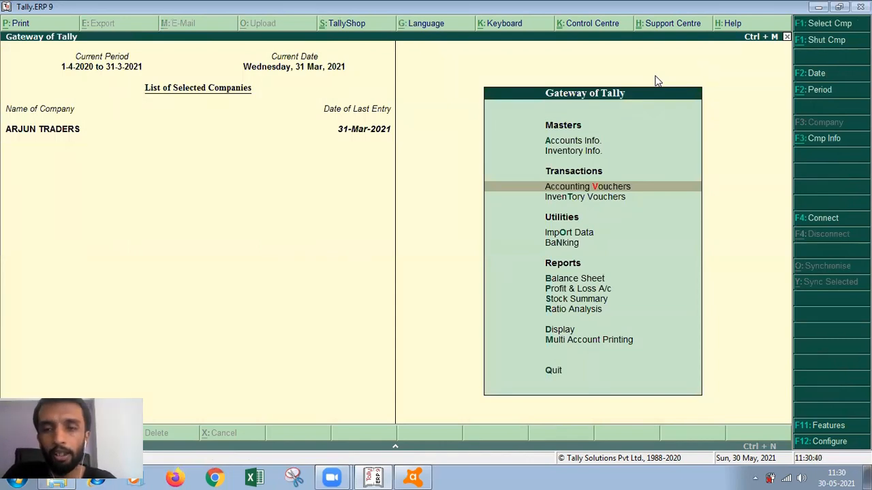
key("Escape")
key("Escape")
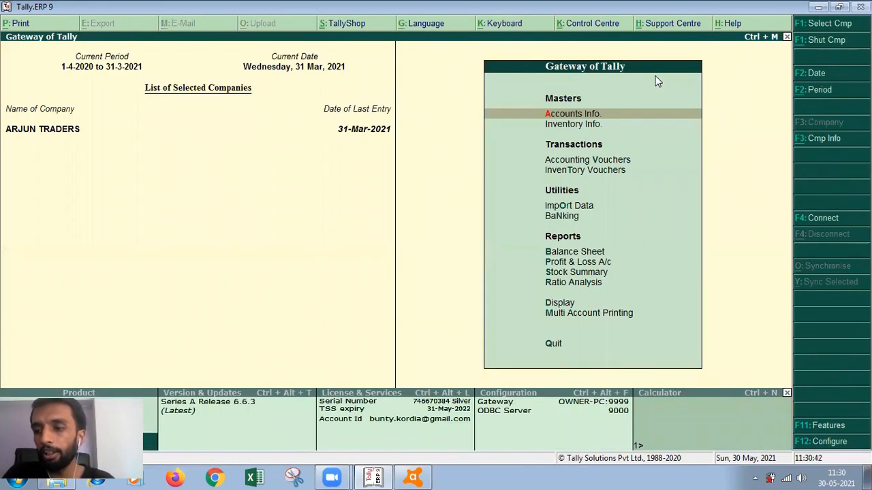